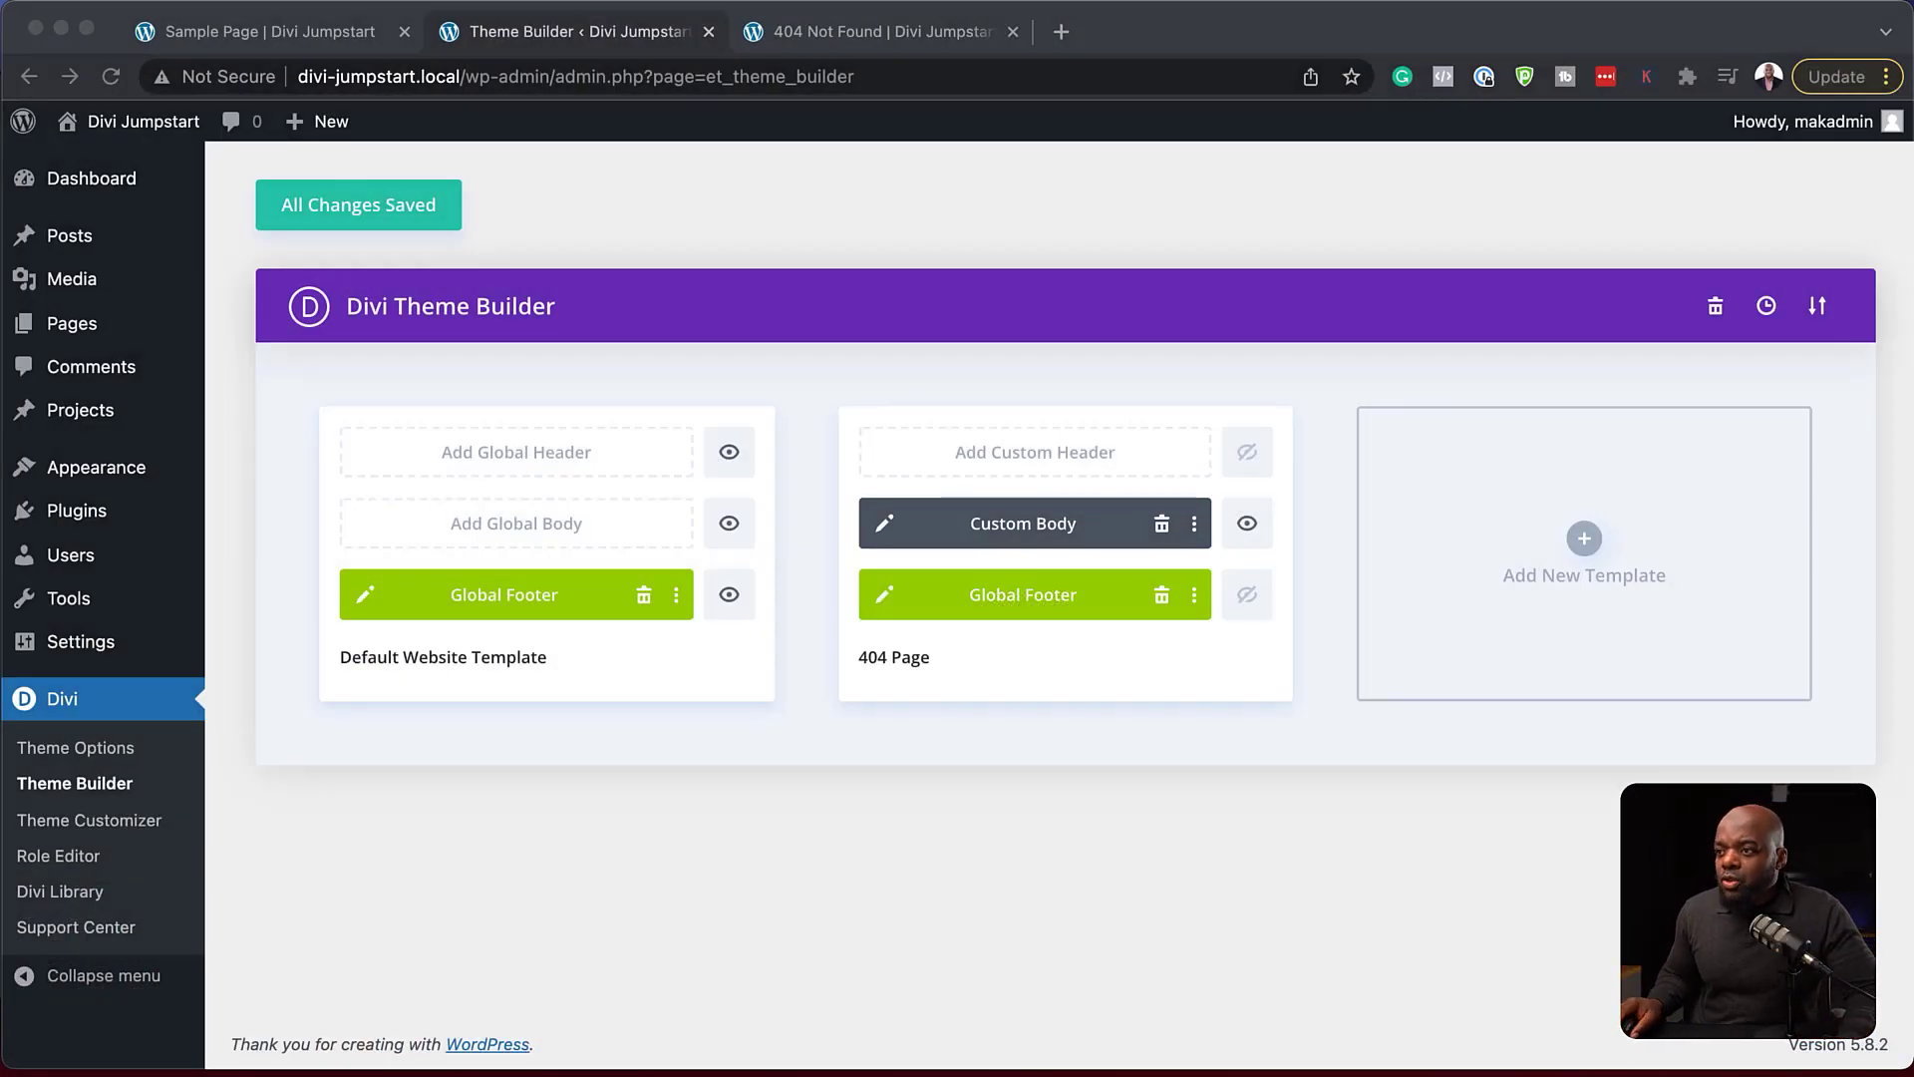
- Visit the theme options page, then name a template export 'Mak Template Design' but cancel it
click(96, 707)
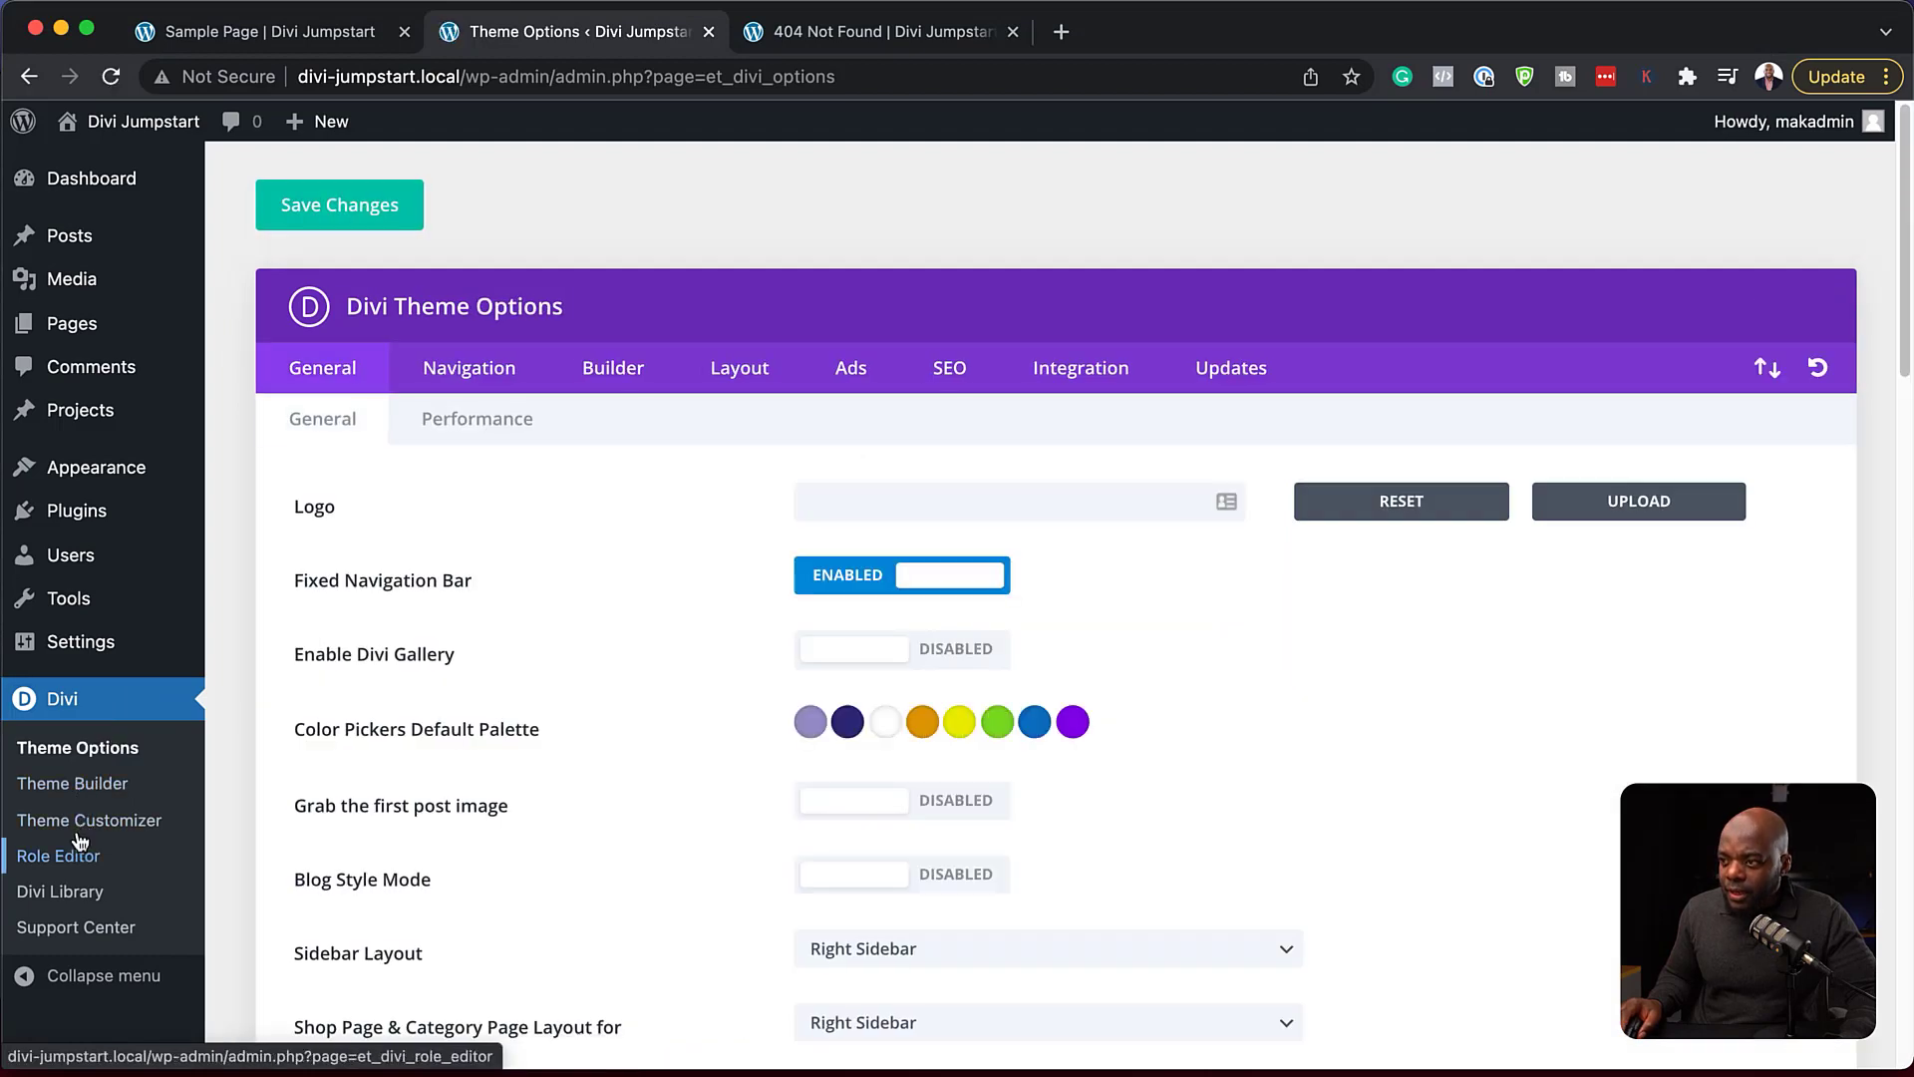
click(88, 787)
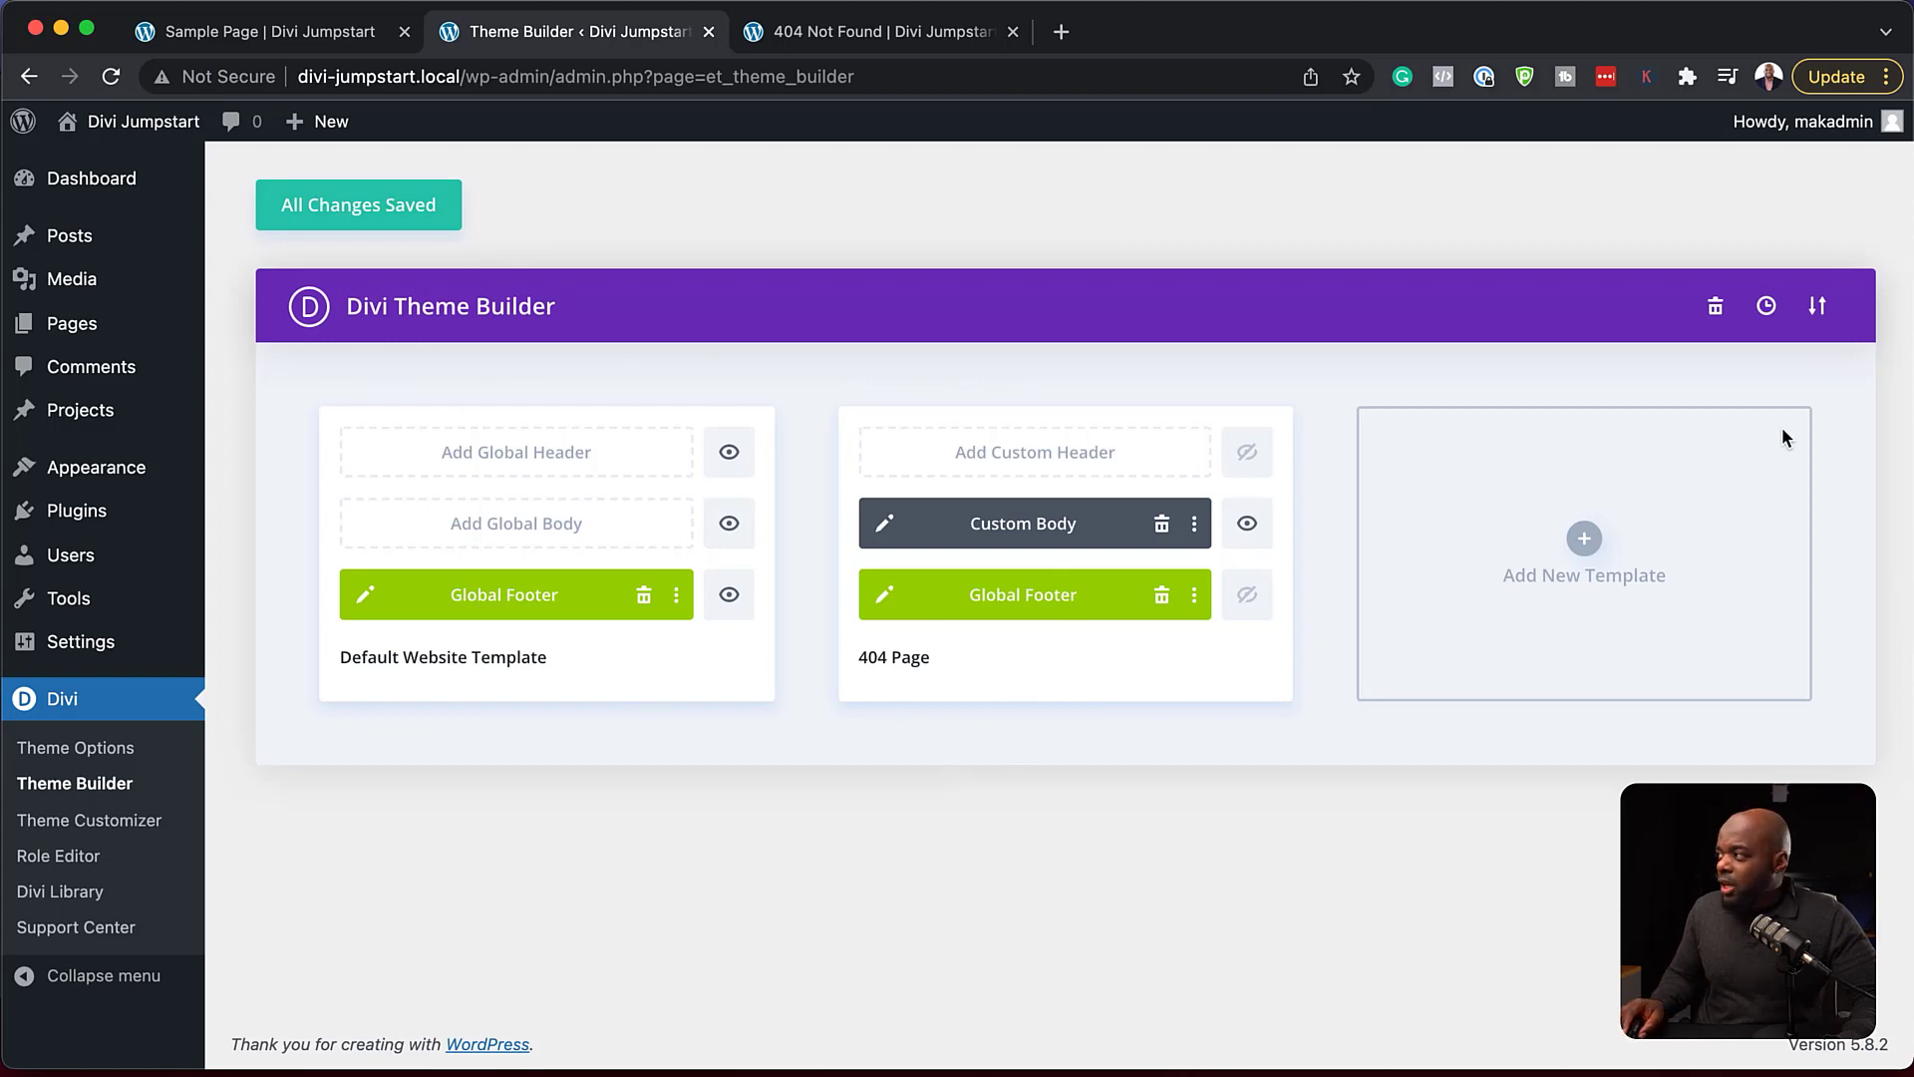
click(1818, 311)
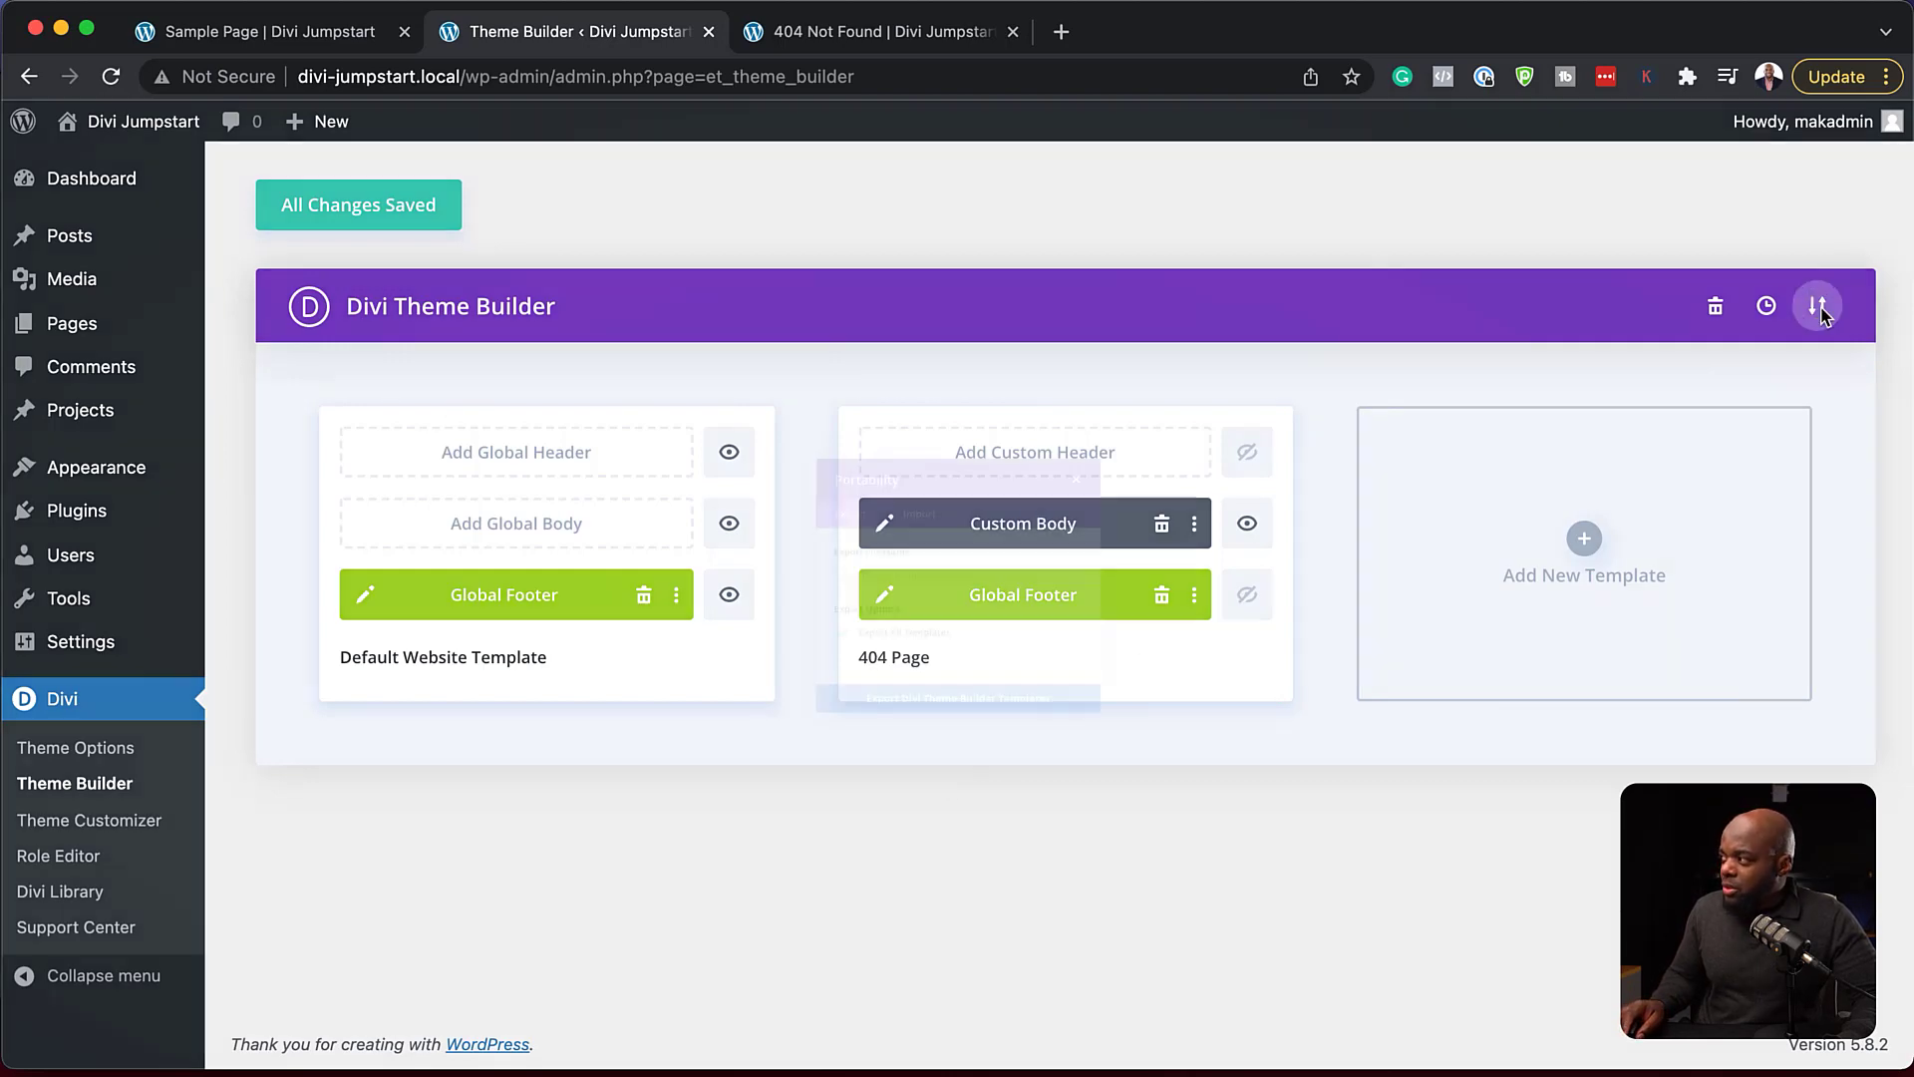
click(805, 570)
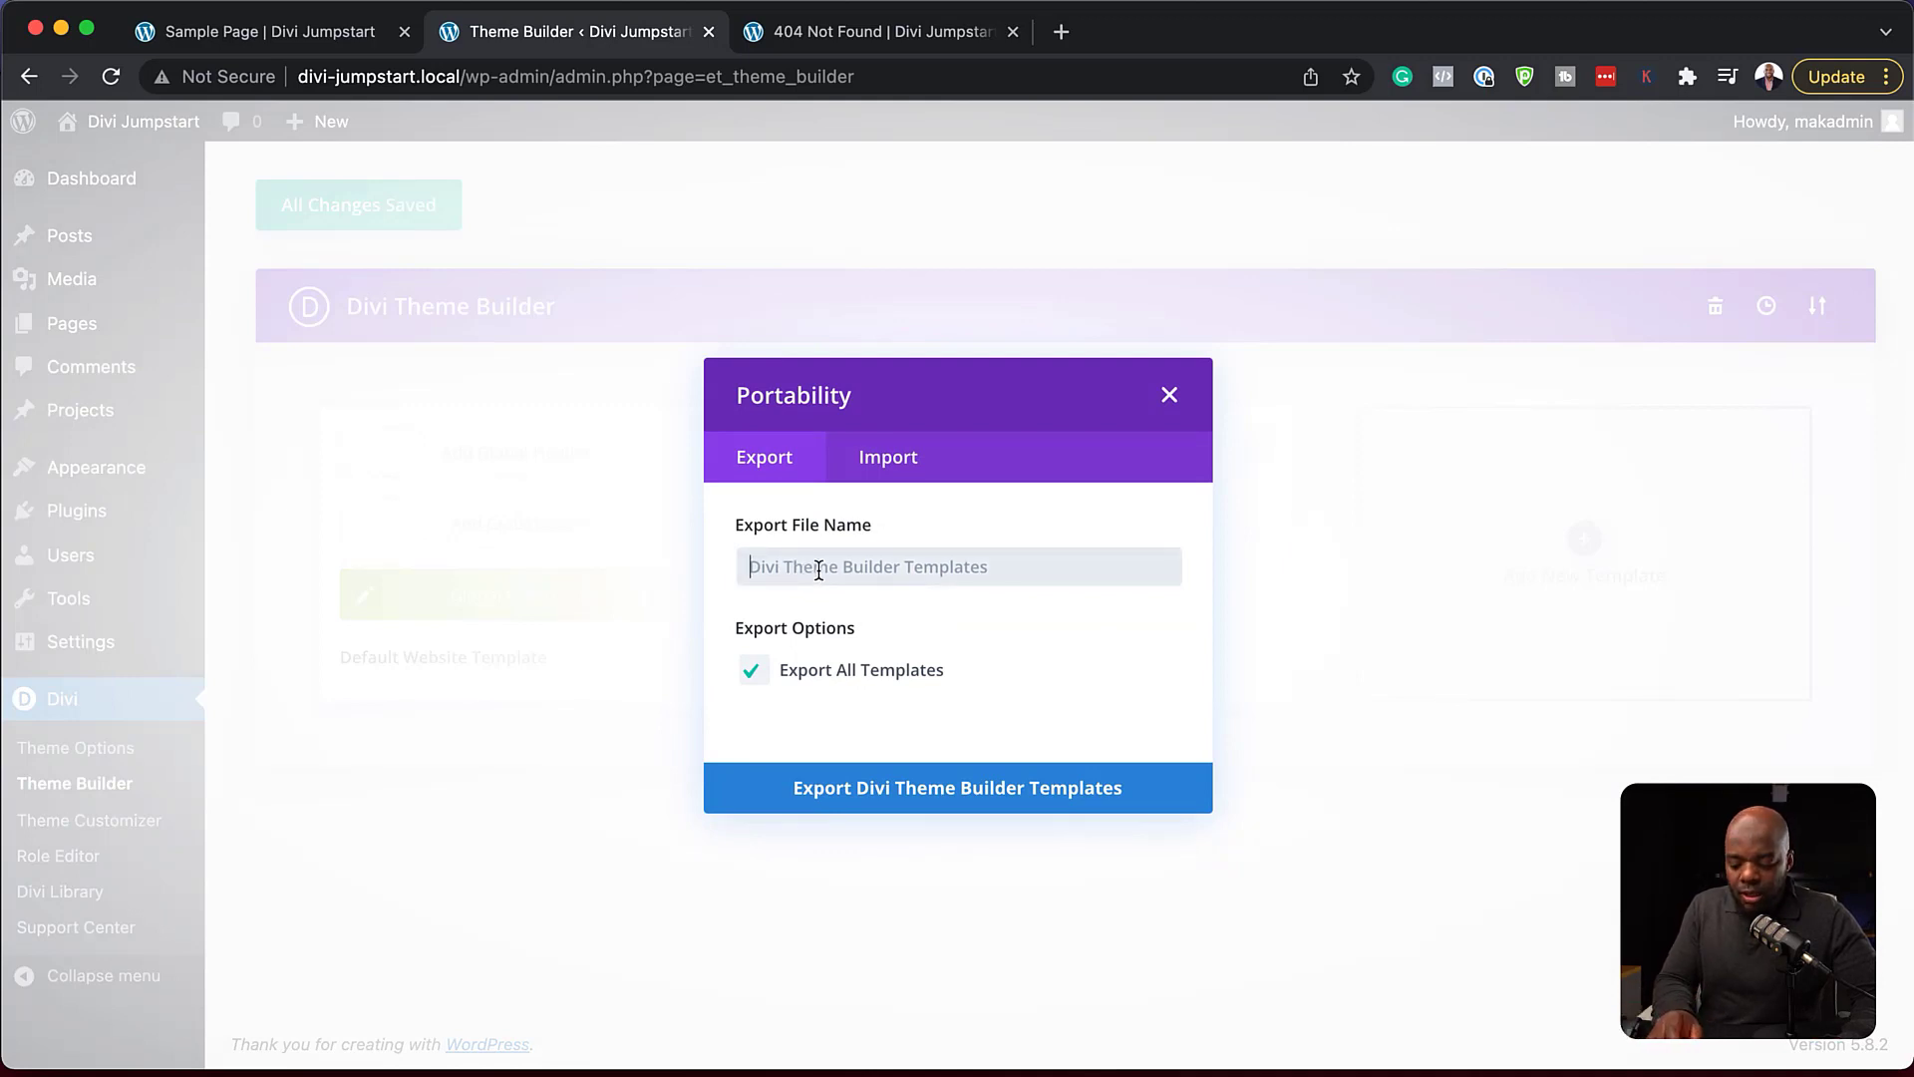
text(Mak Te)
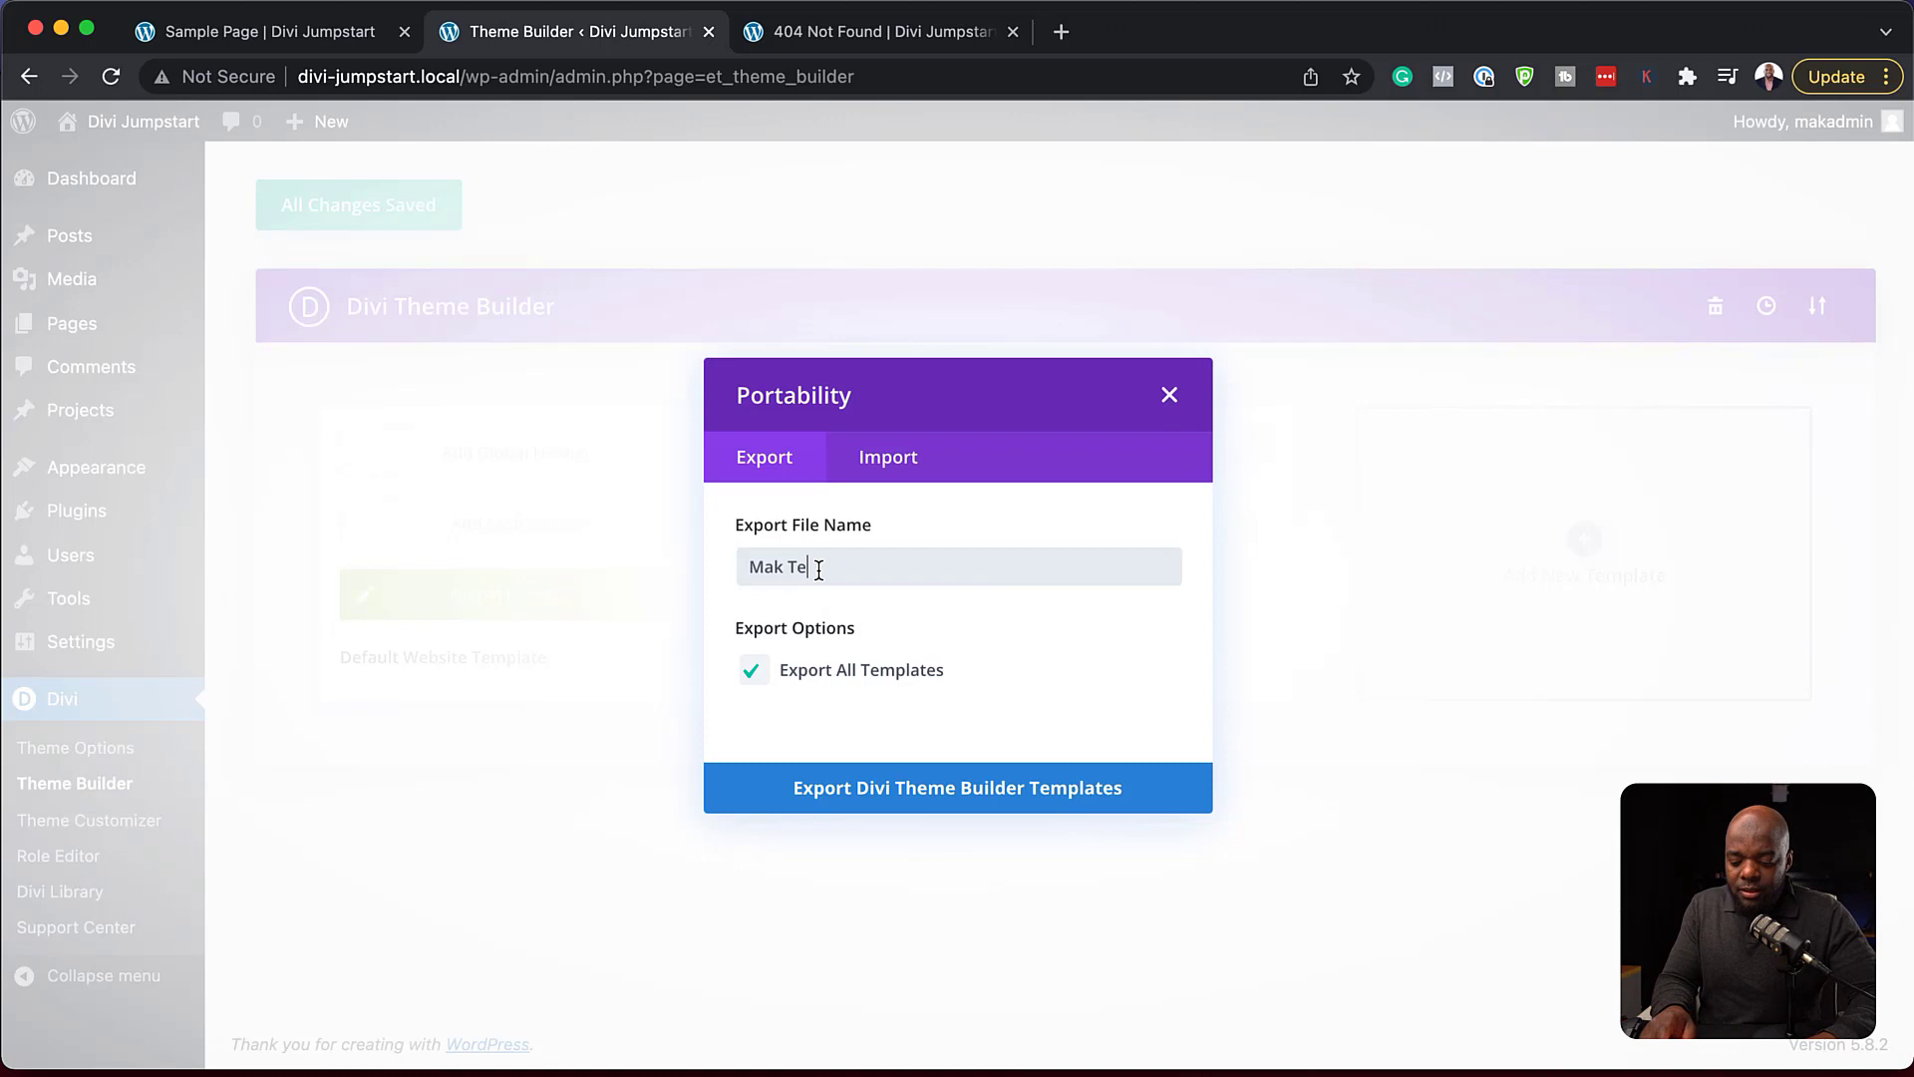
text(mplate Design)
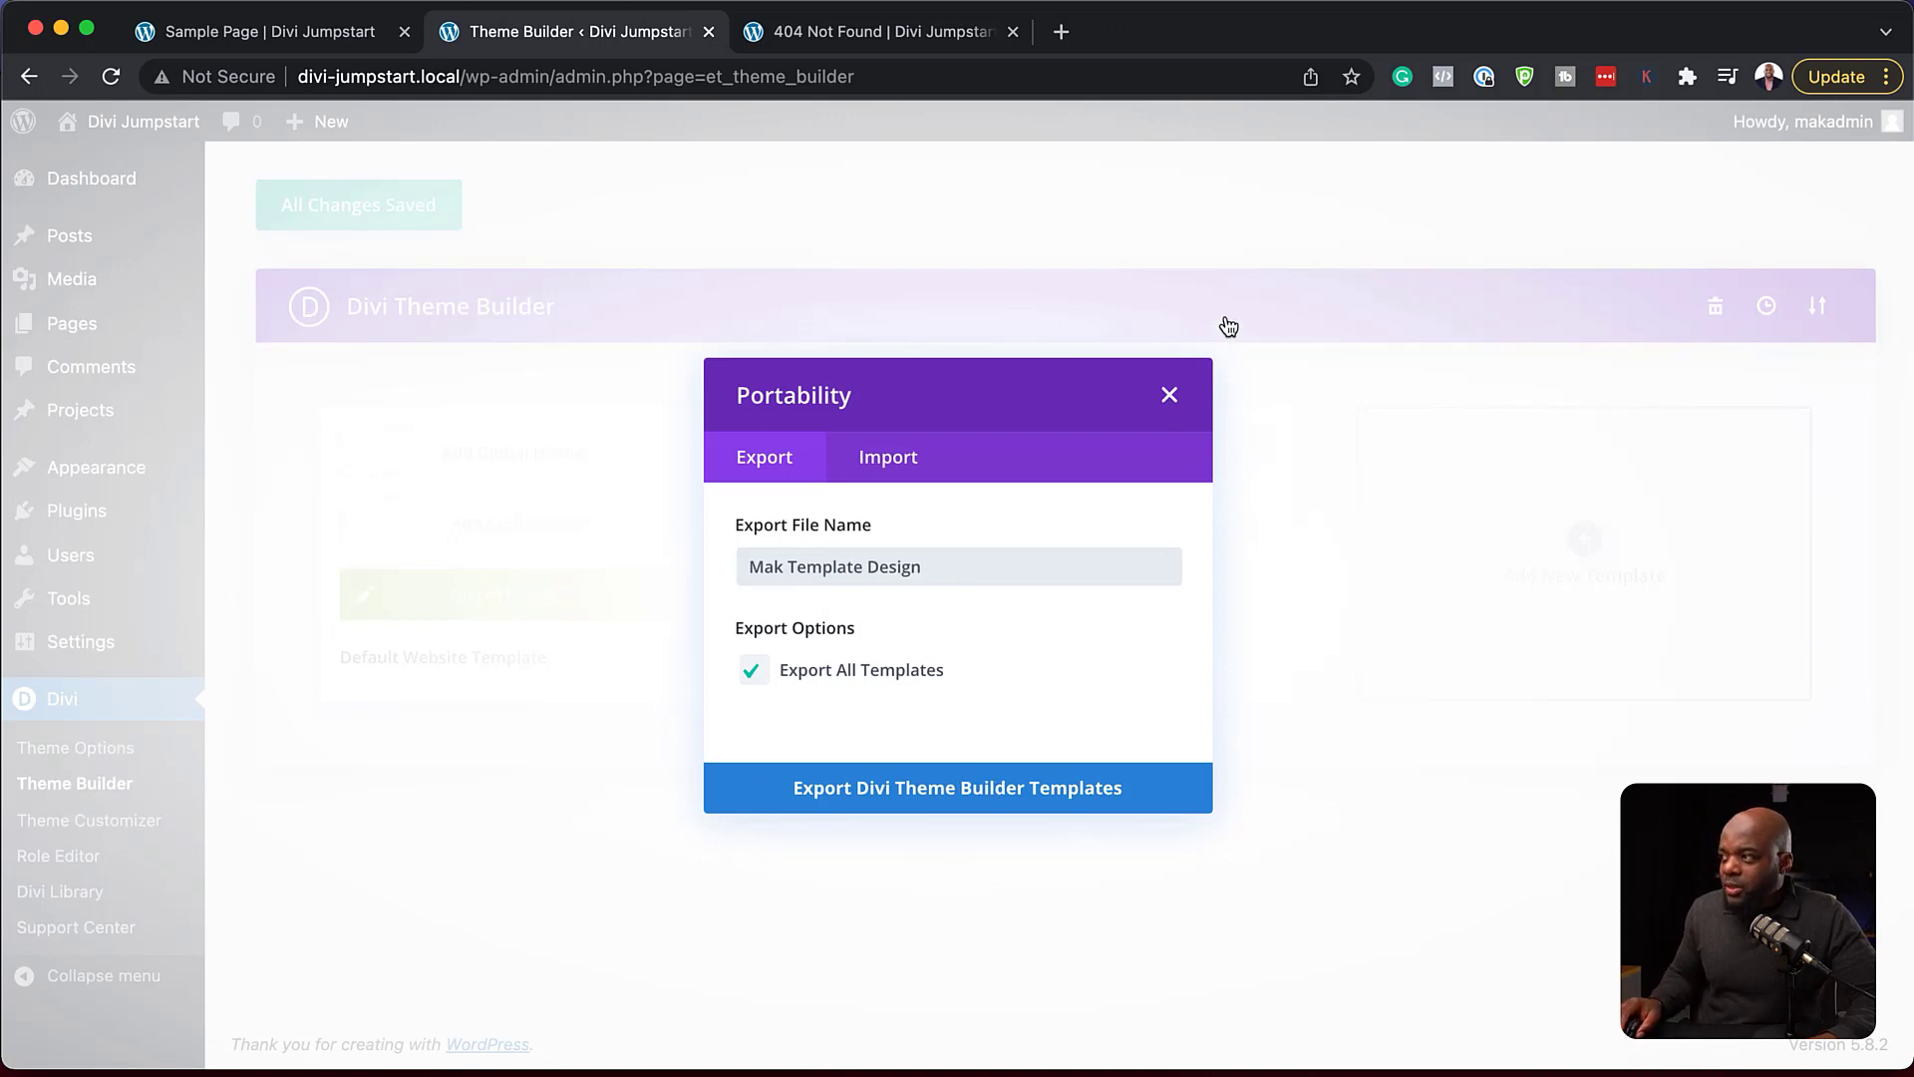
click(1169, 395)
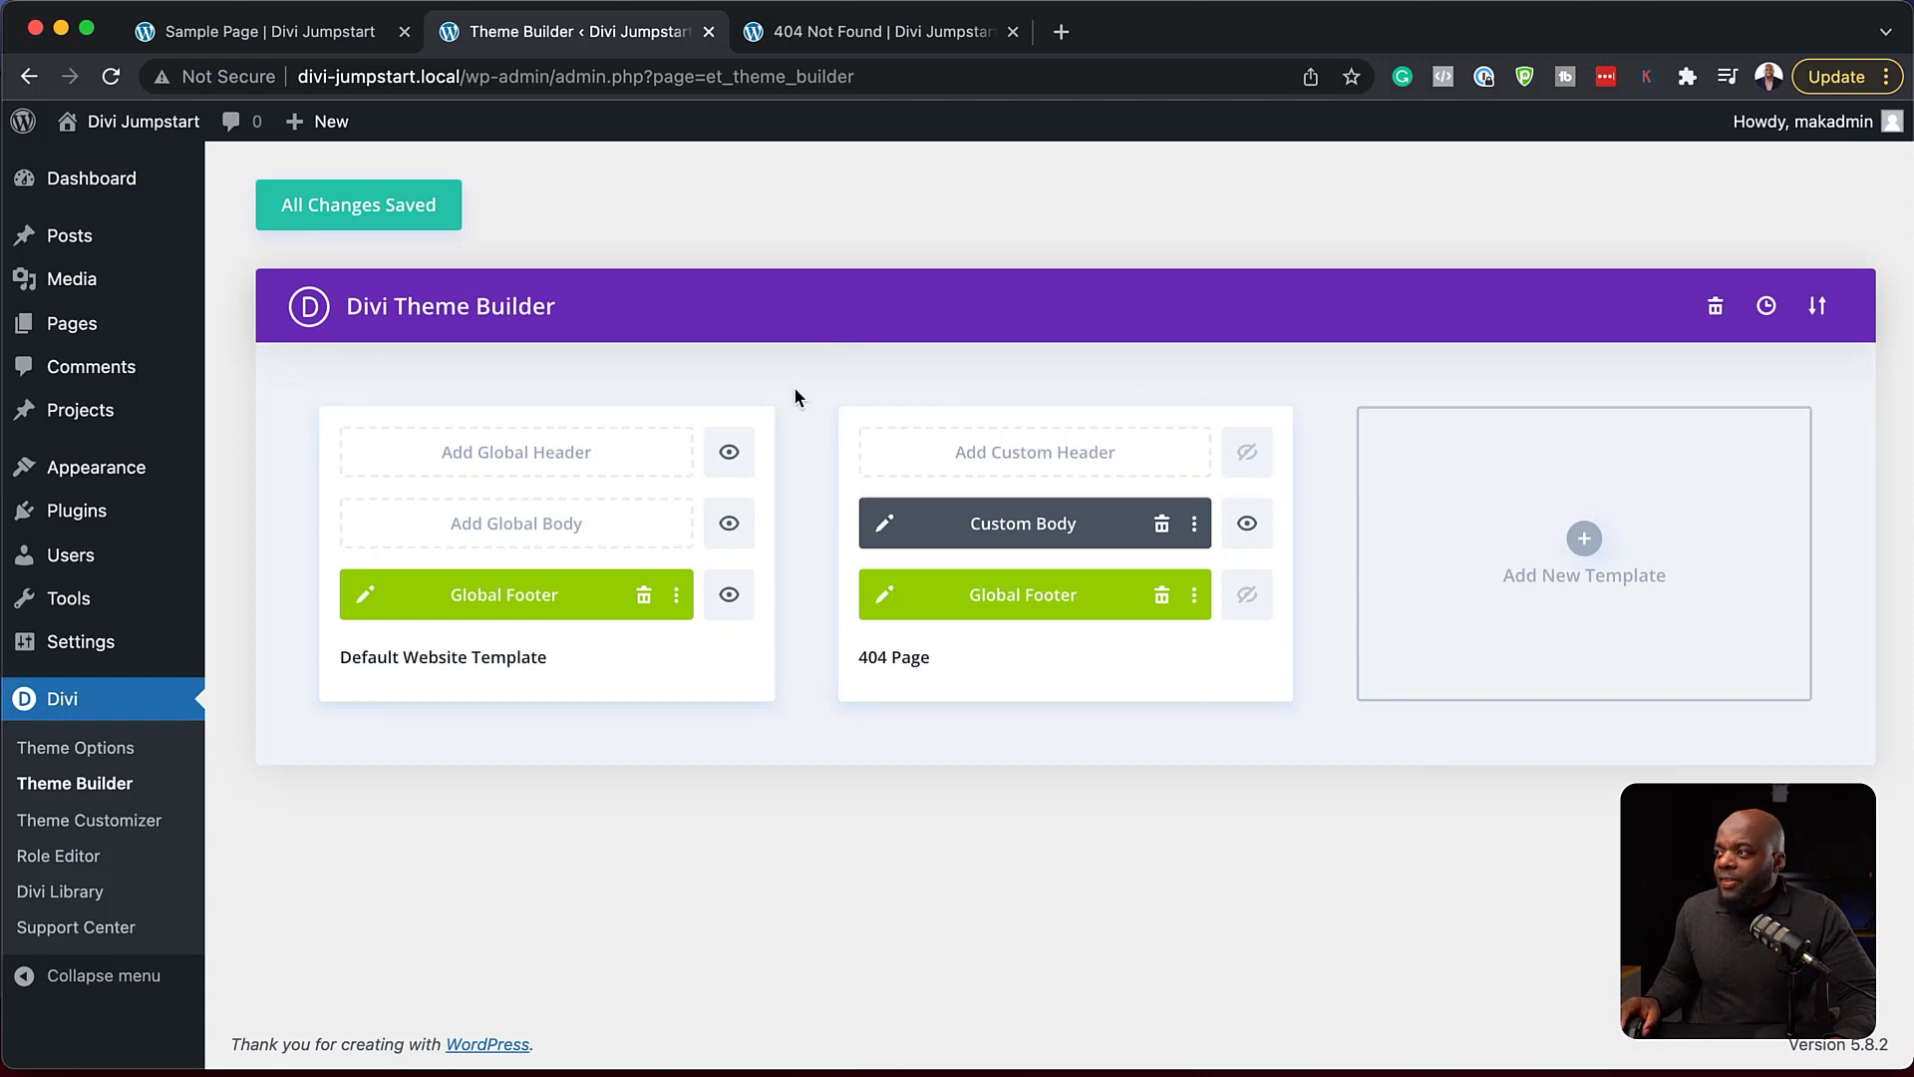
- Browse the template import options and close them without importing anything
click(1821, 309)
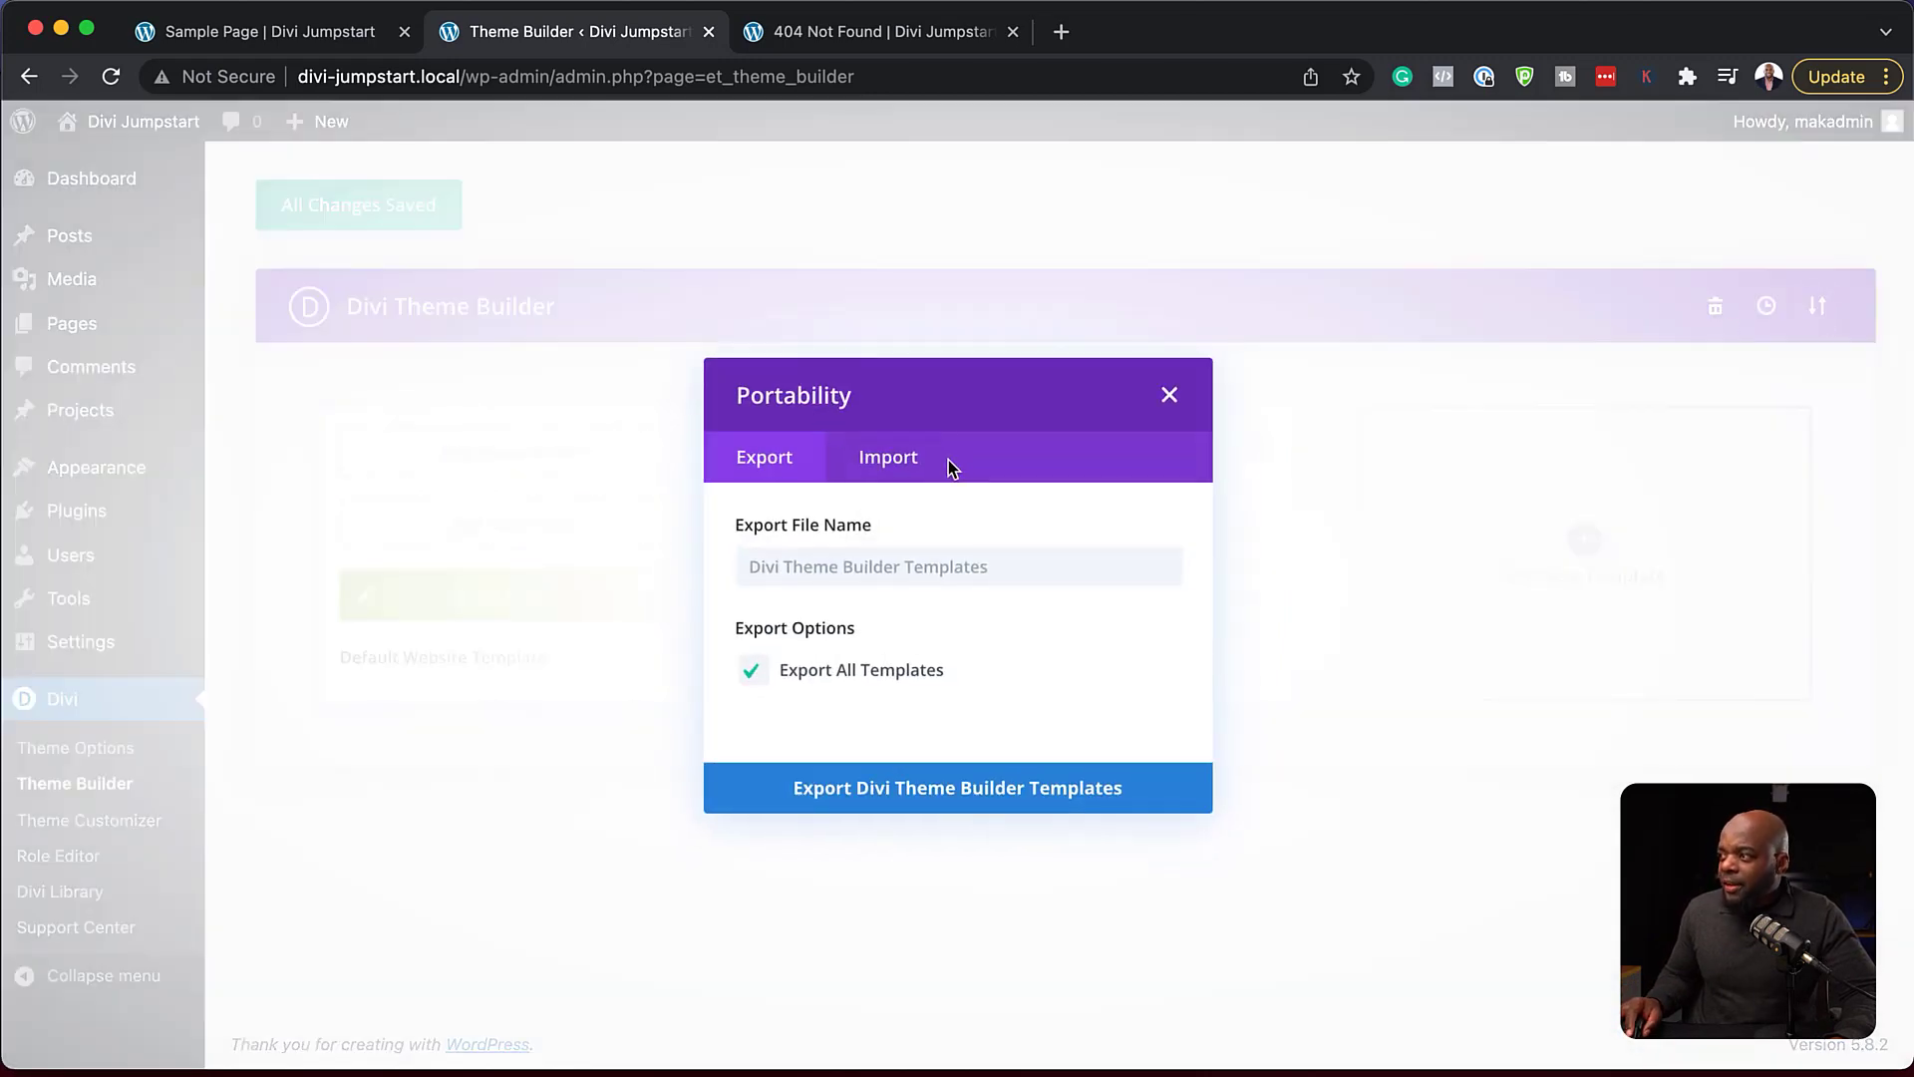
click(909, 464)
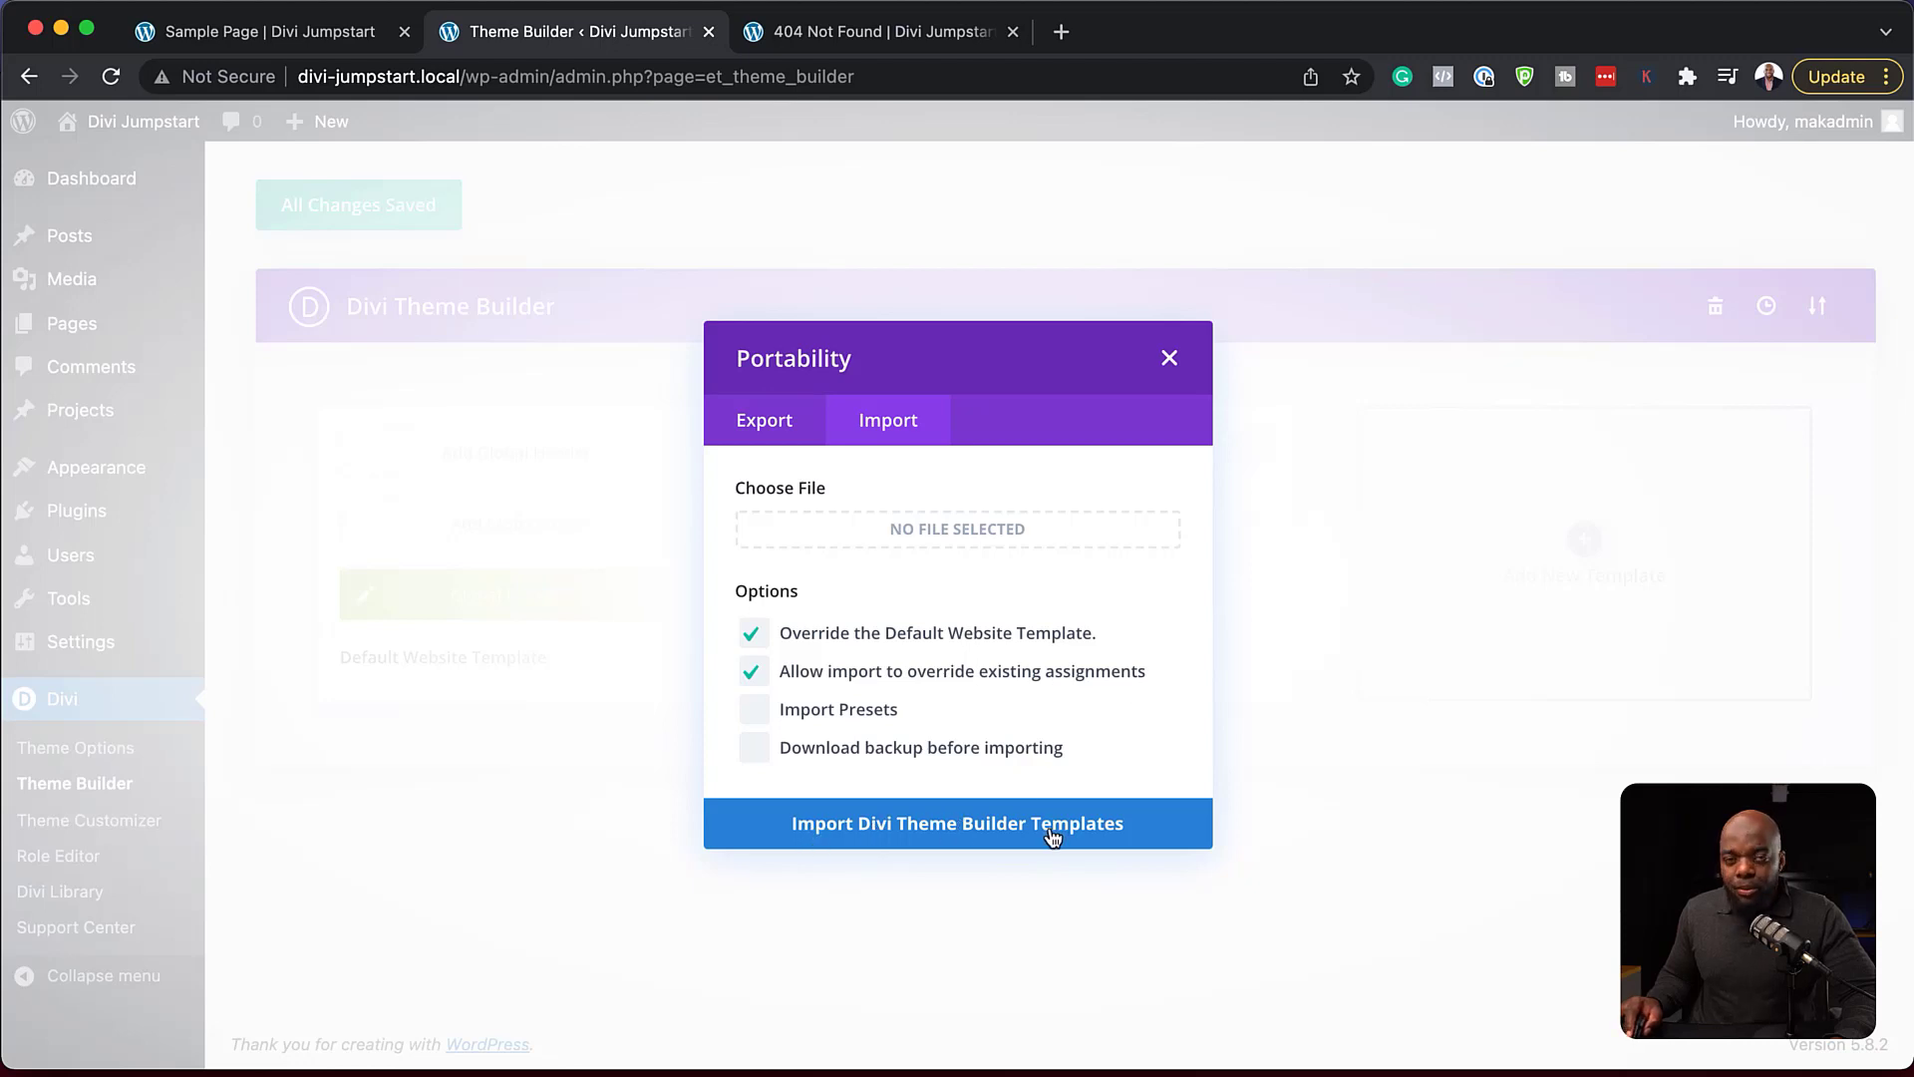
click(1169, 361)
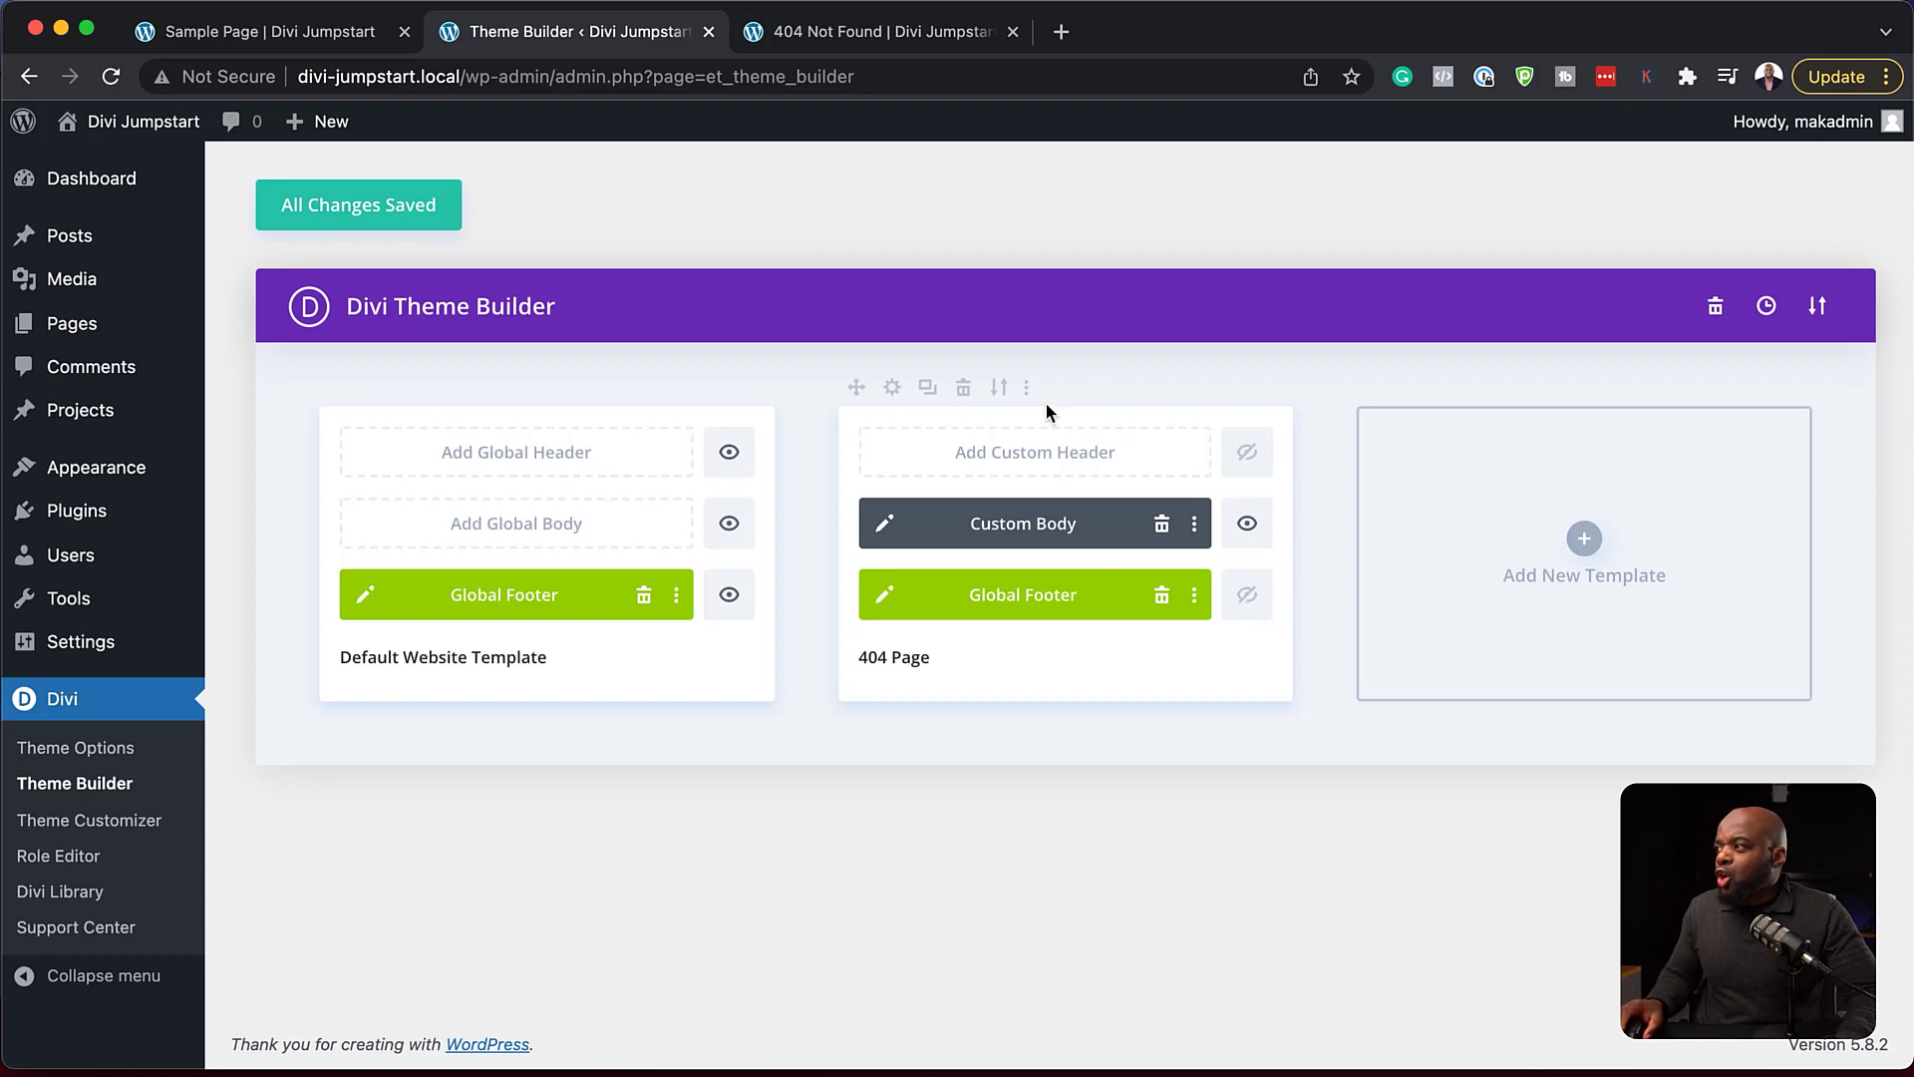
- Delete the 404 Page template's Global Footer, save, and reload the live 404 page to verify
click(1161, 596)
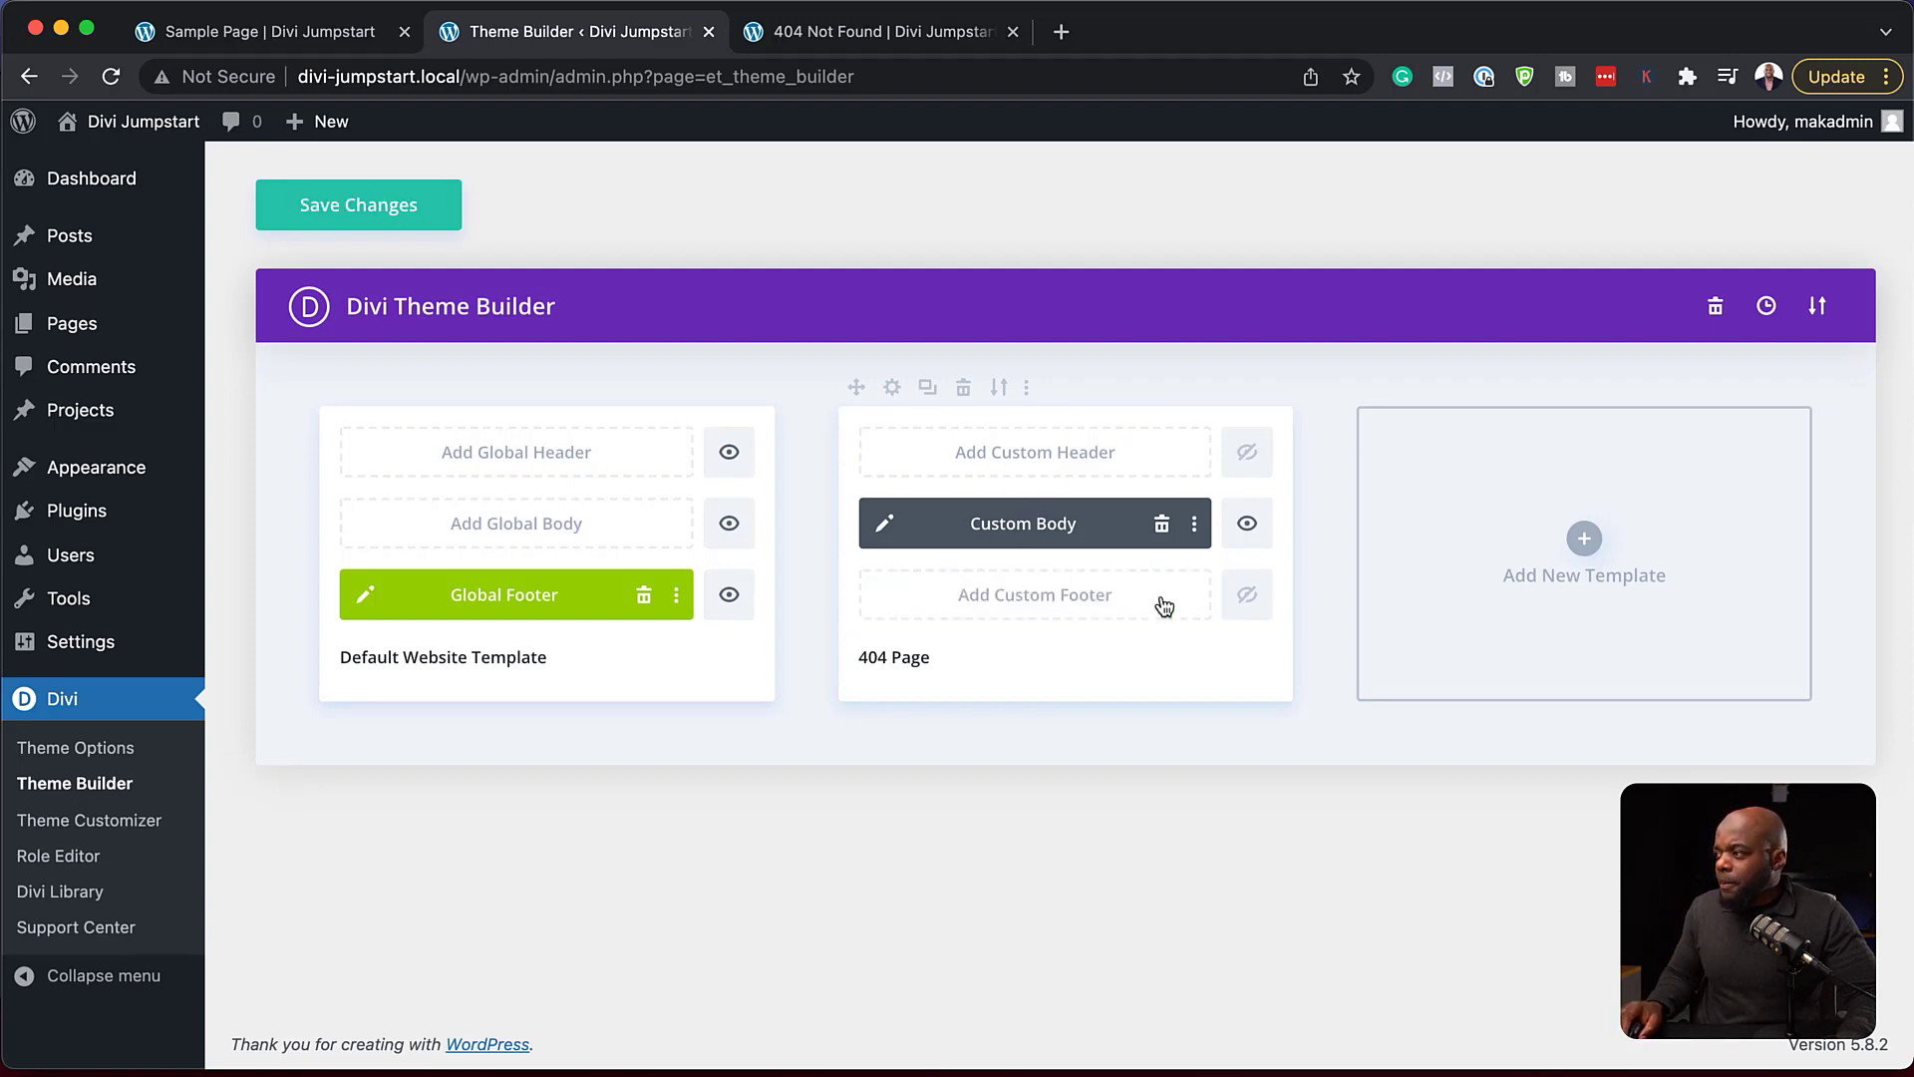
click(380, 217)
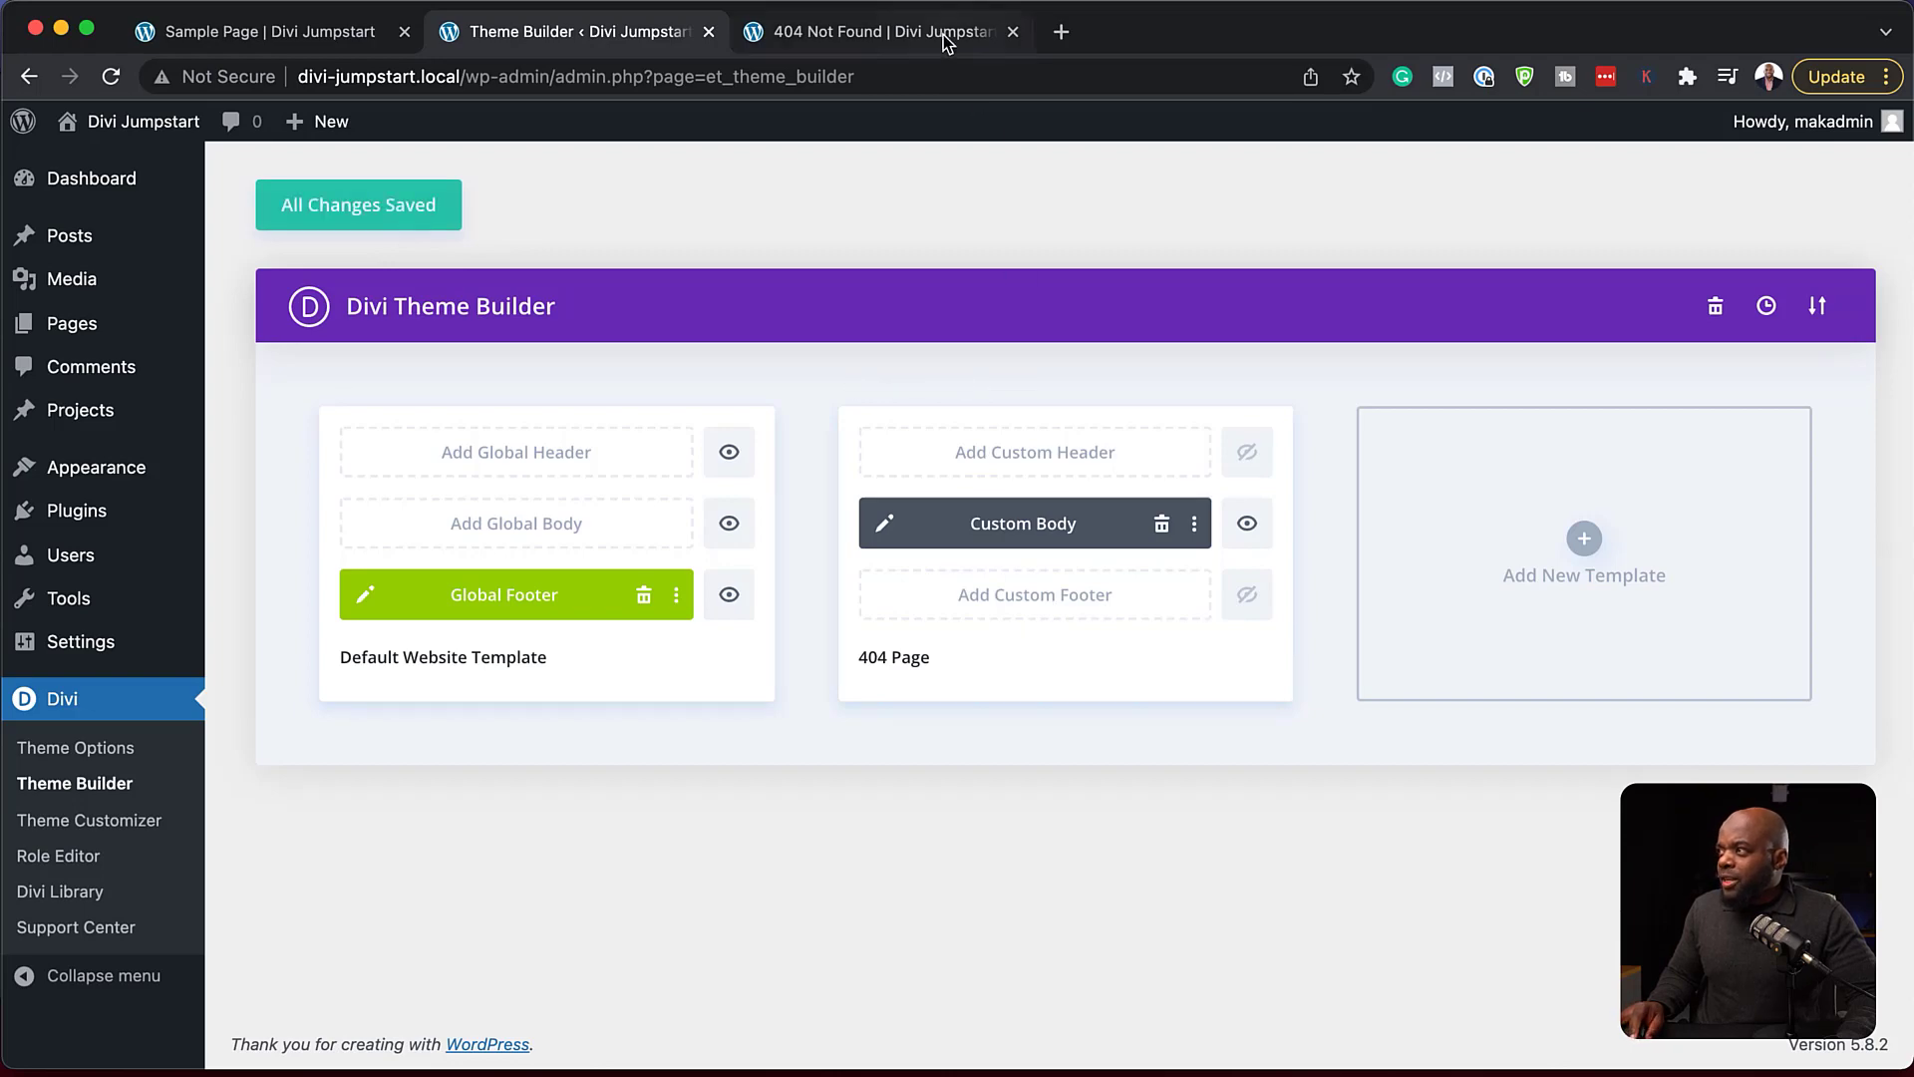
click(897, 32)
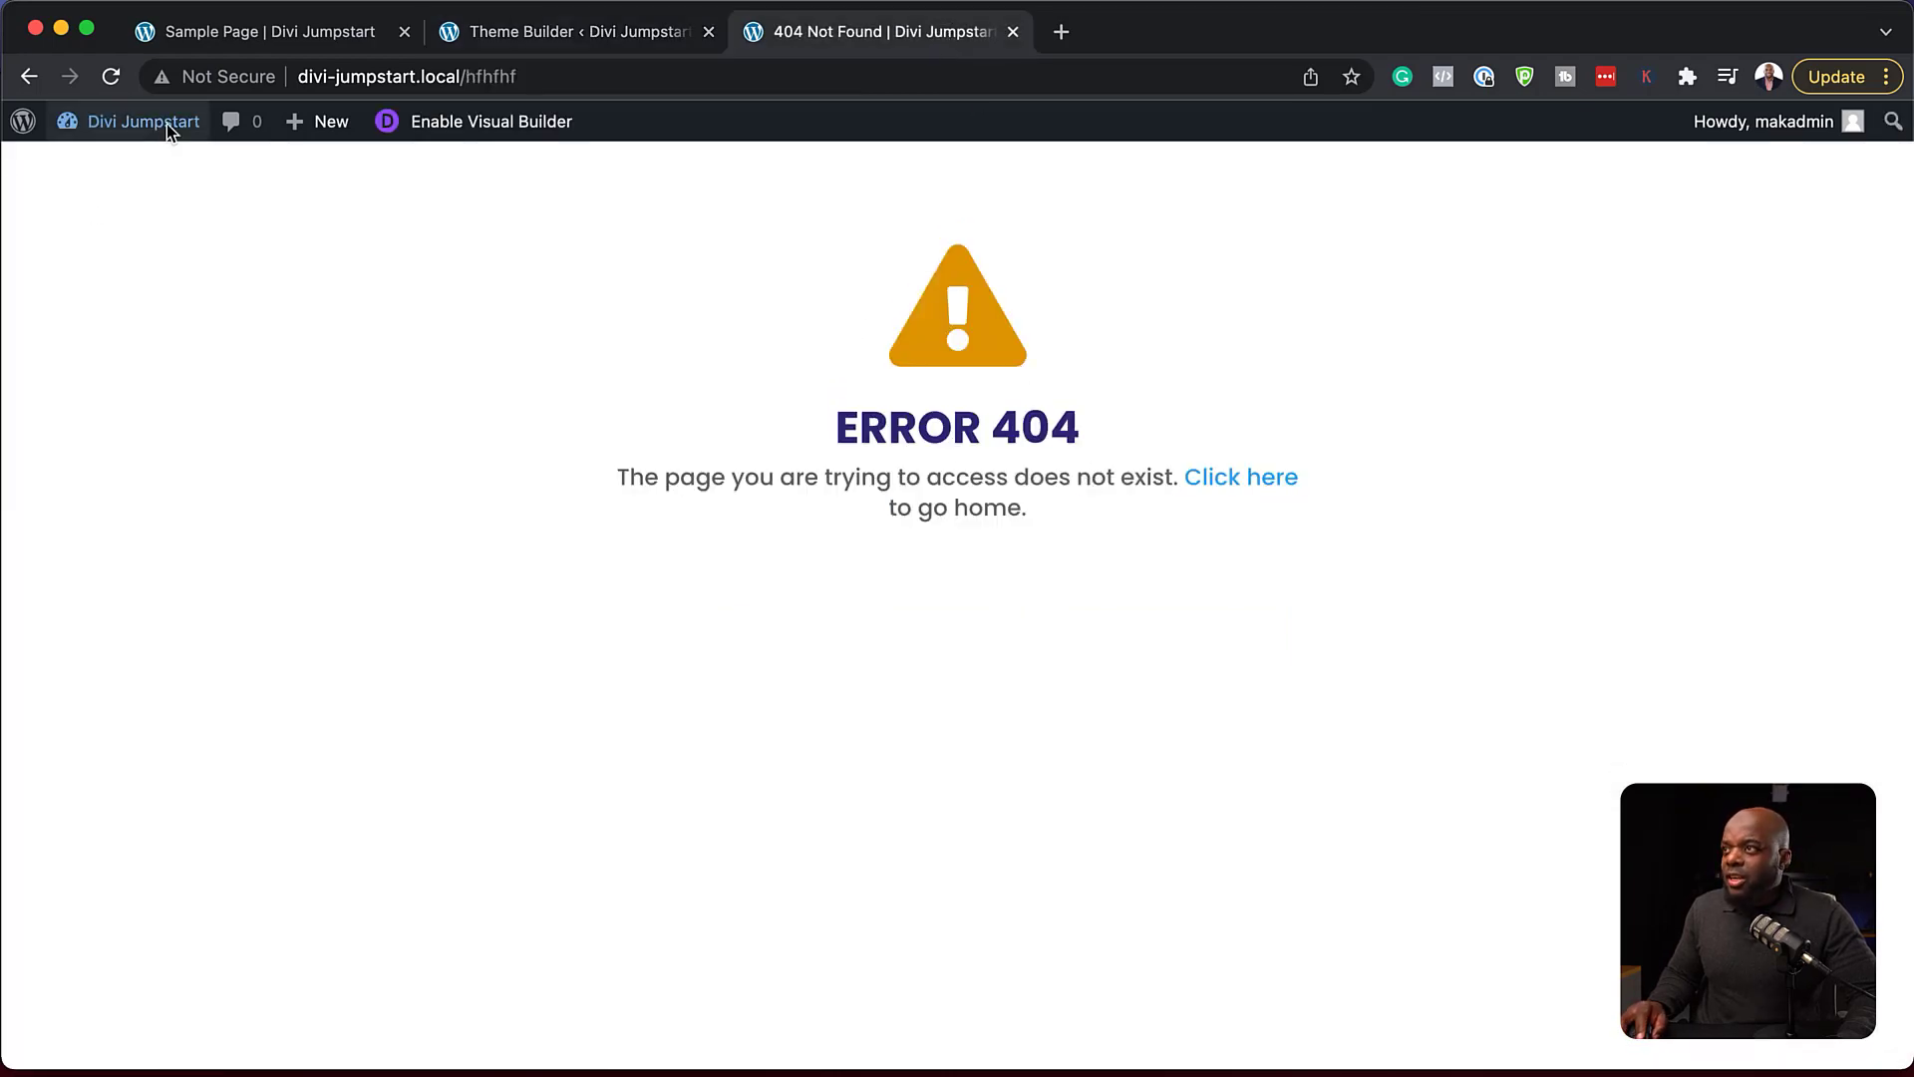
key(super+r)
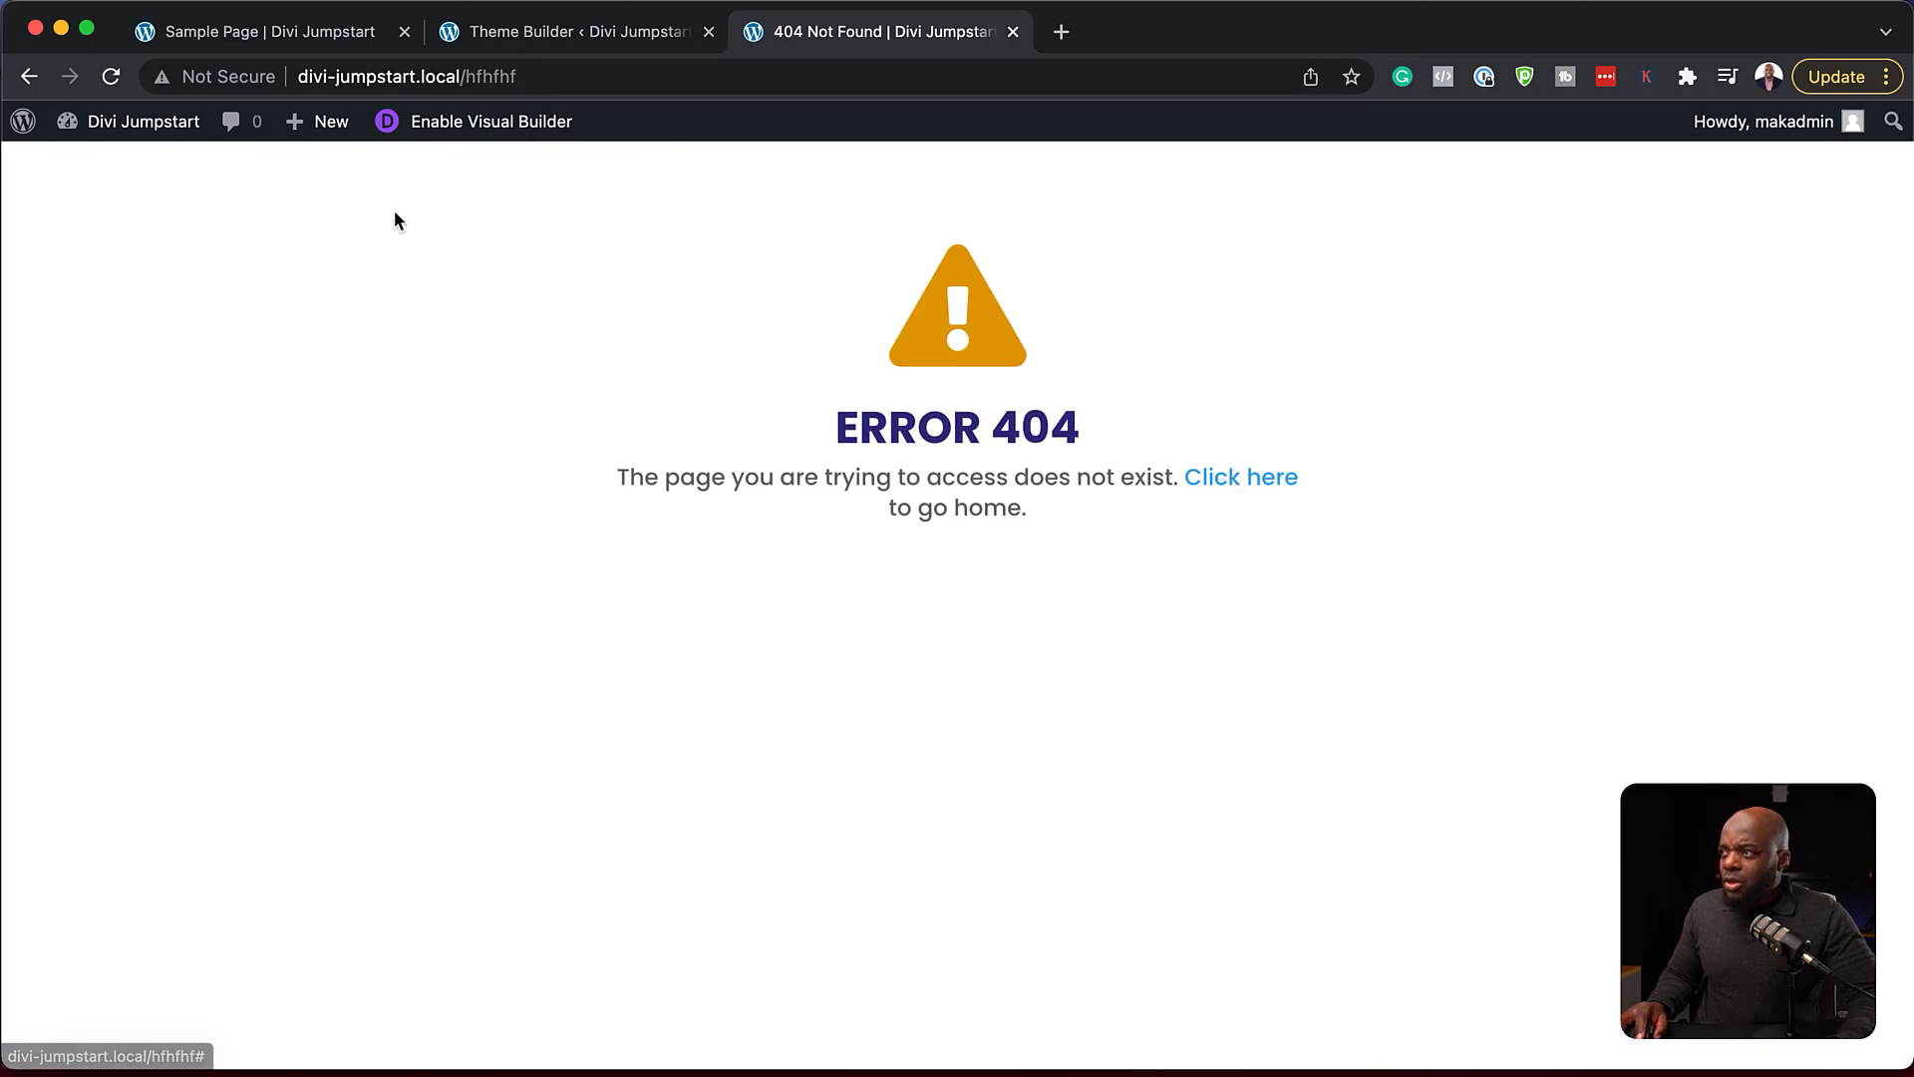
click(586, 33)
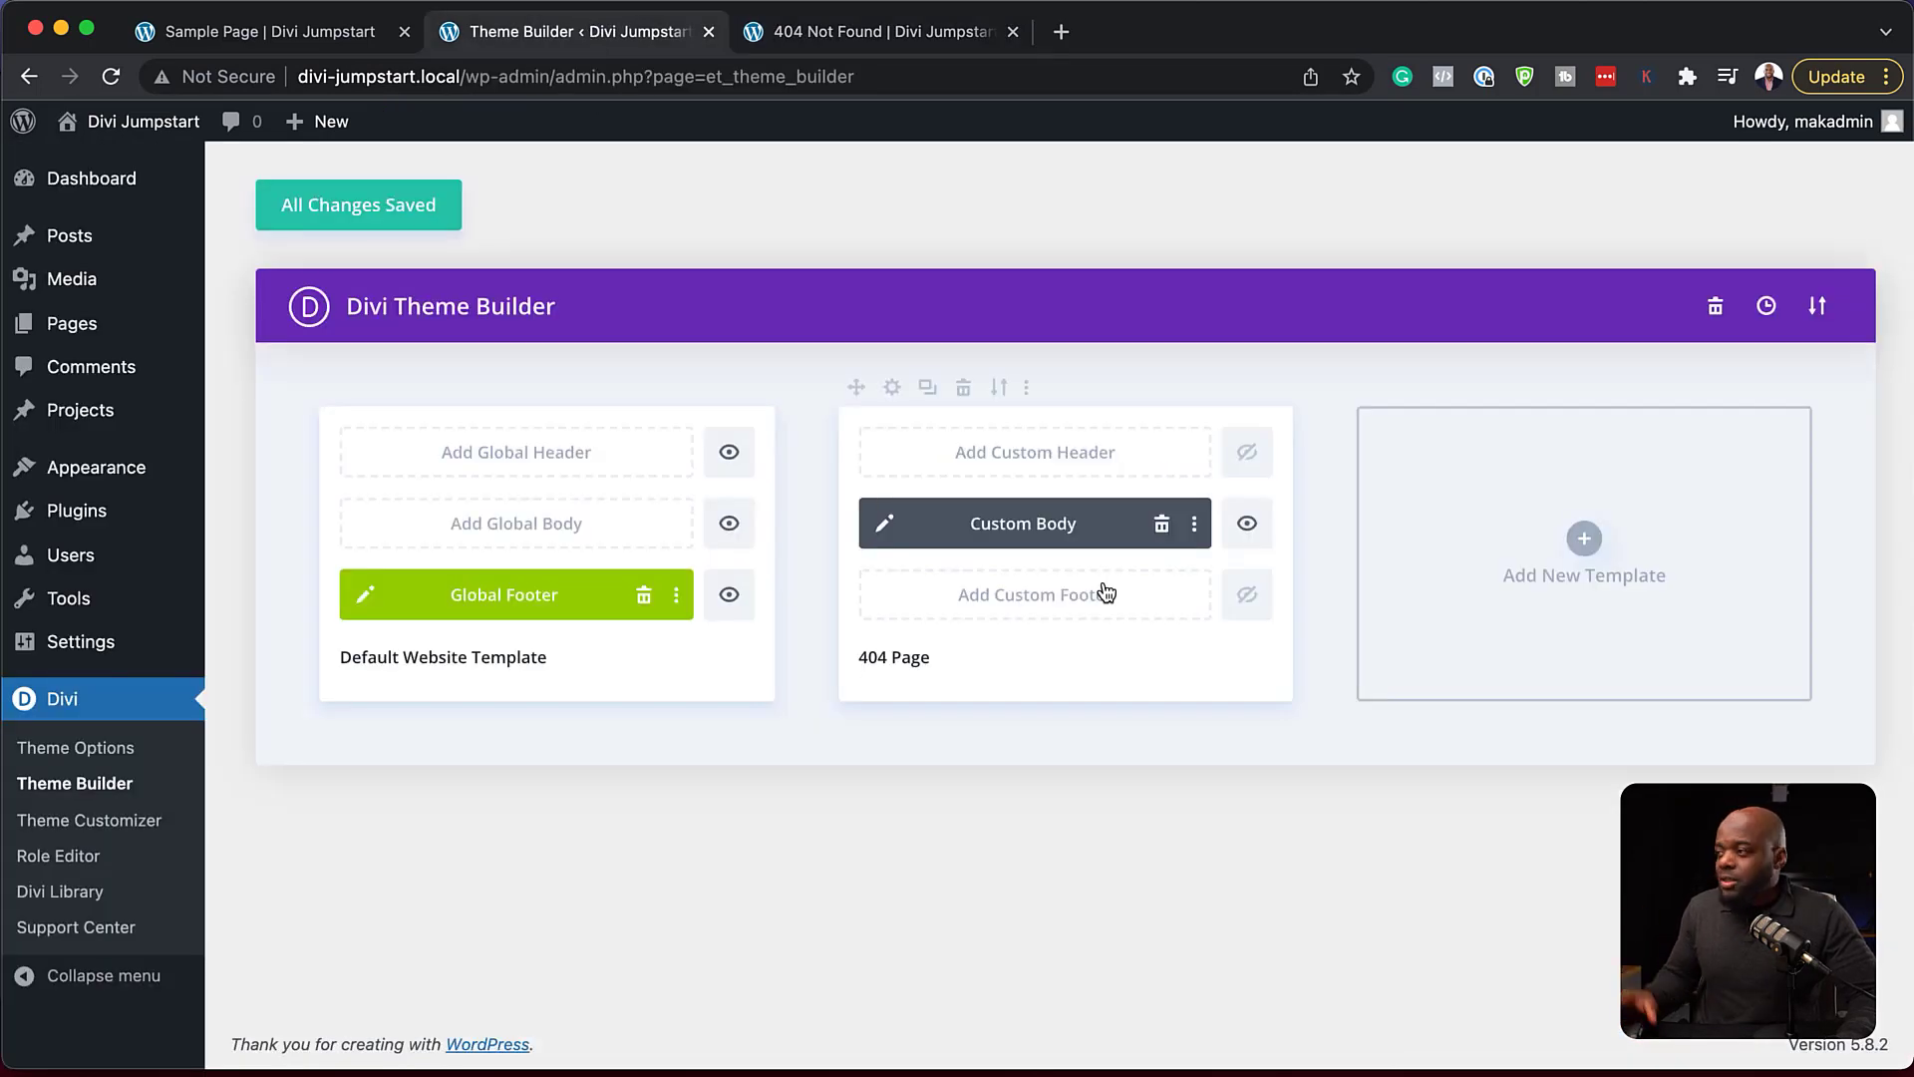
click(998, 389)
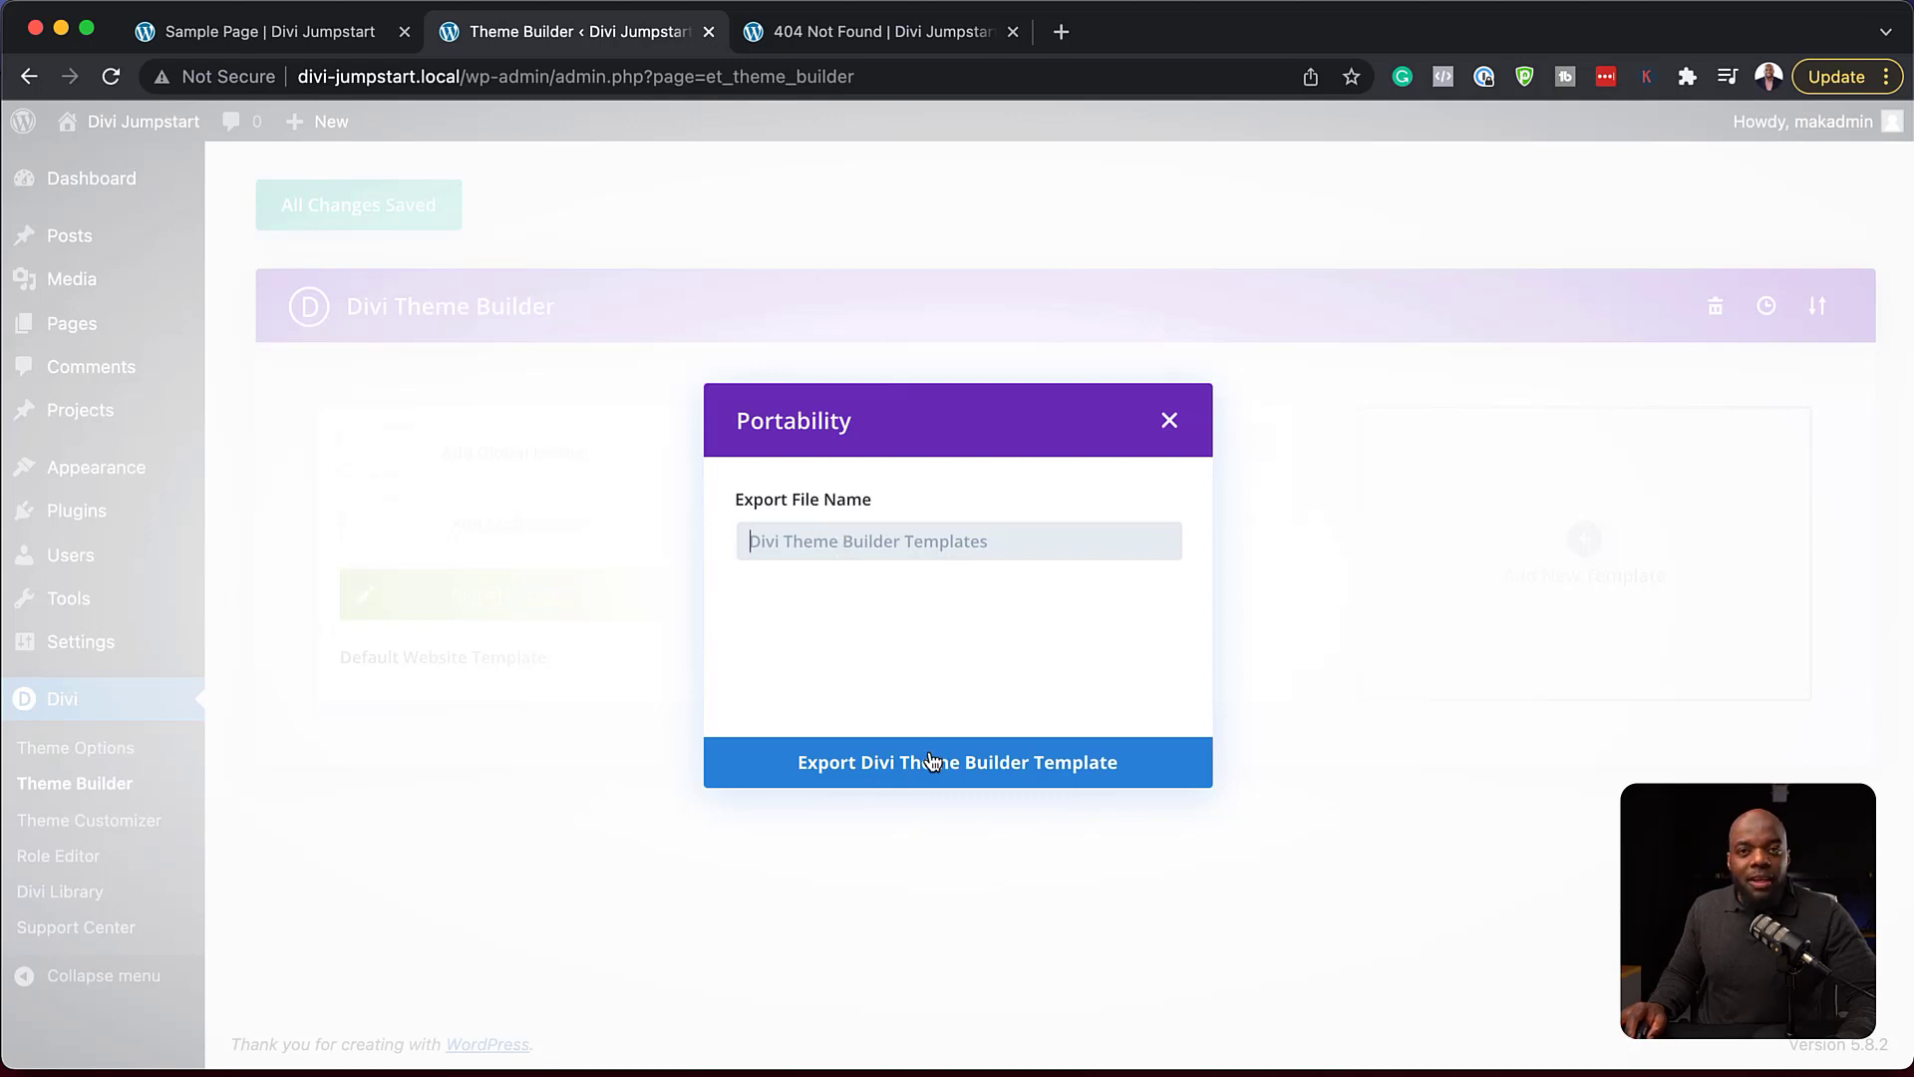
click(1168, 421)
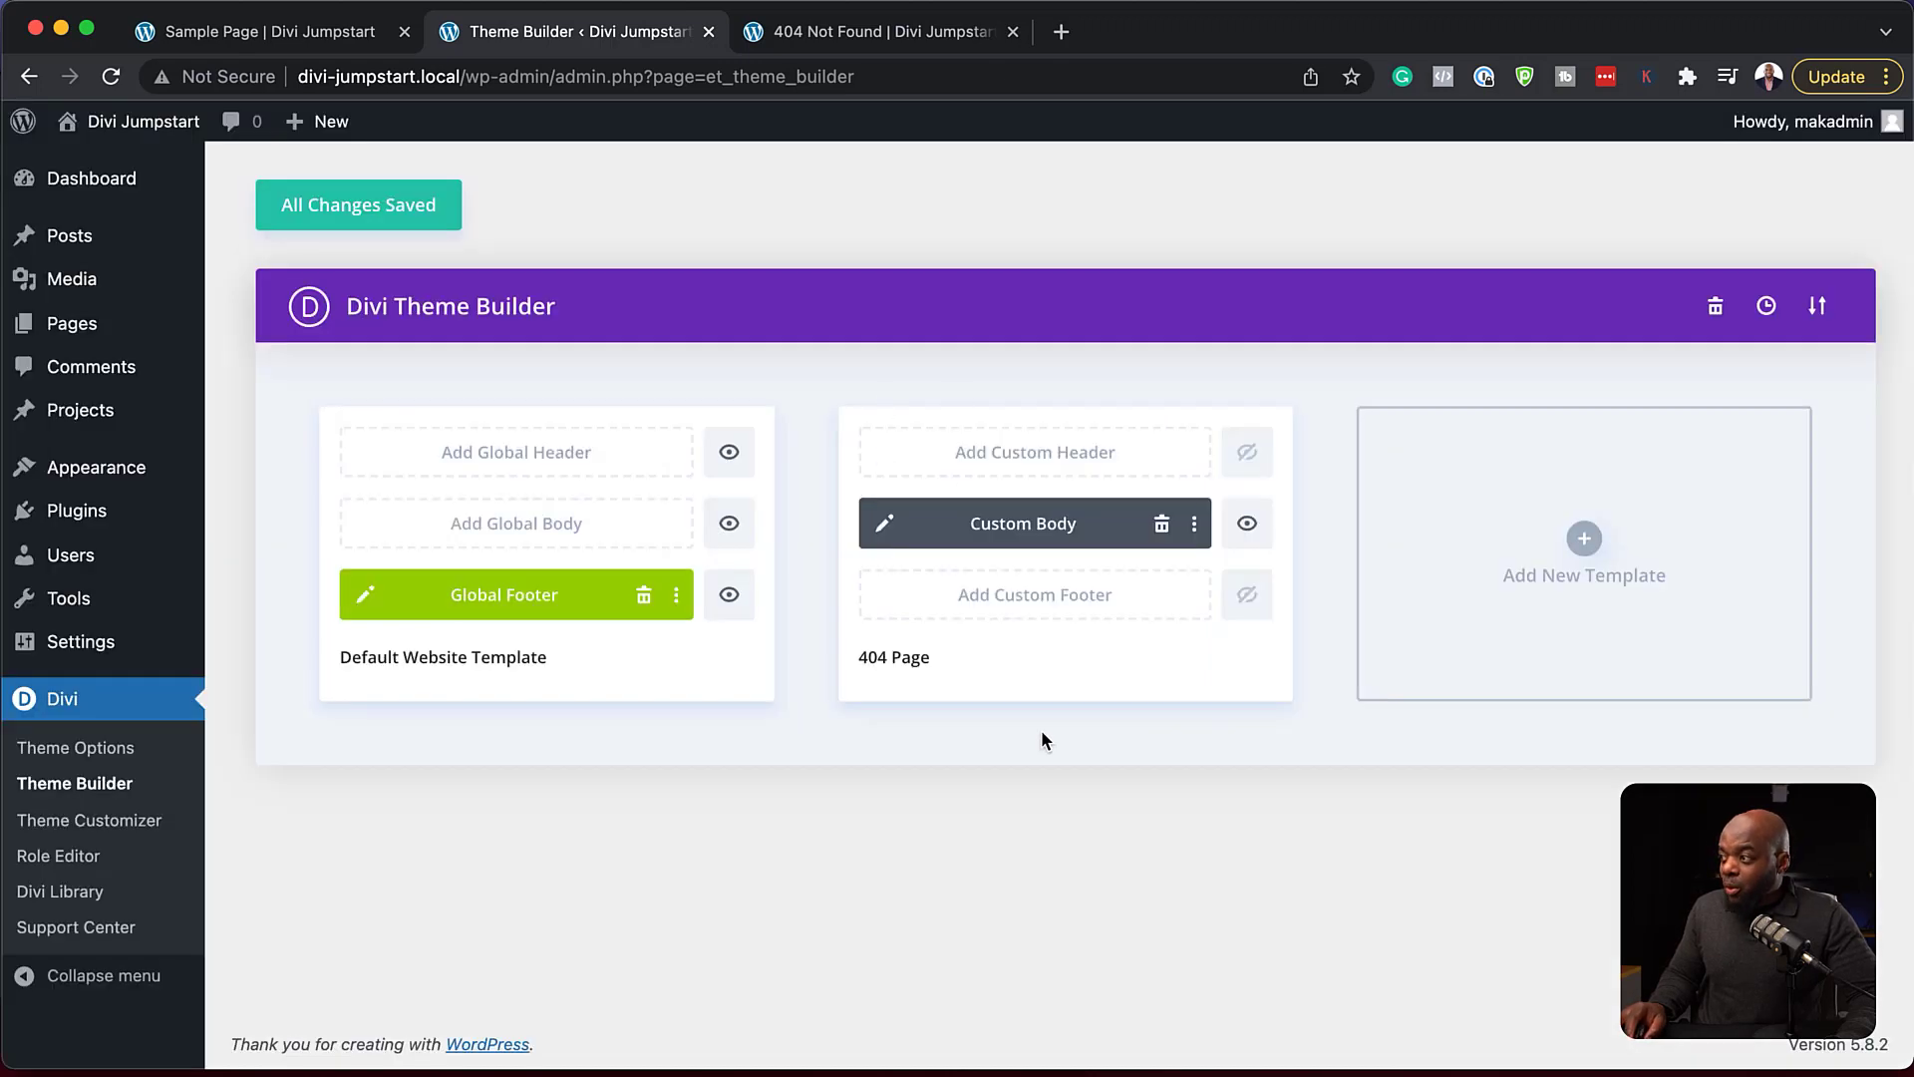
click(1817, 305)
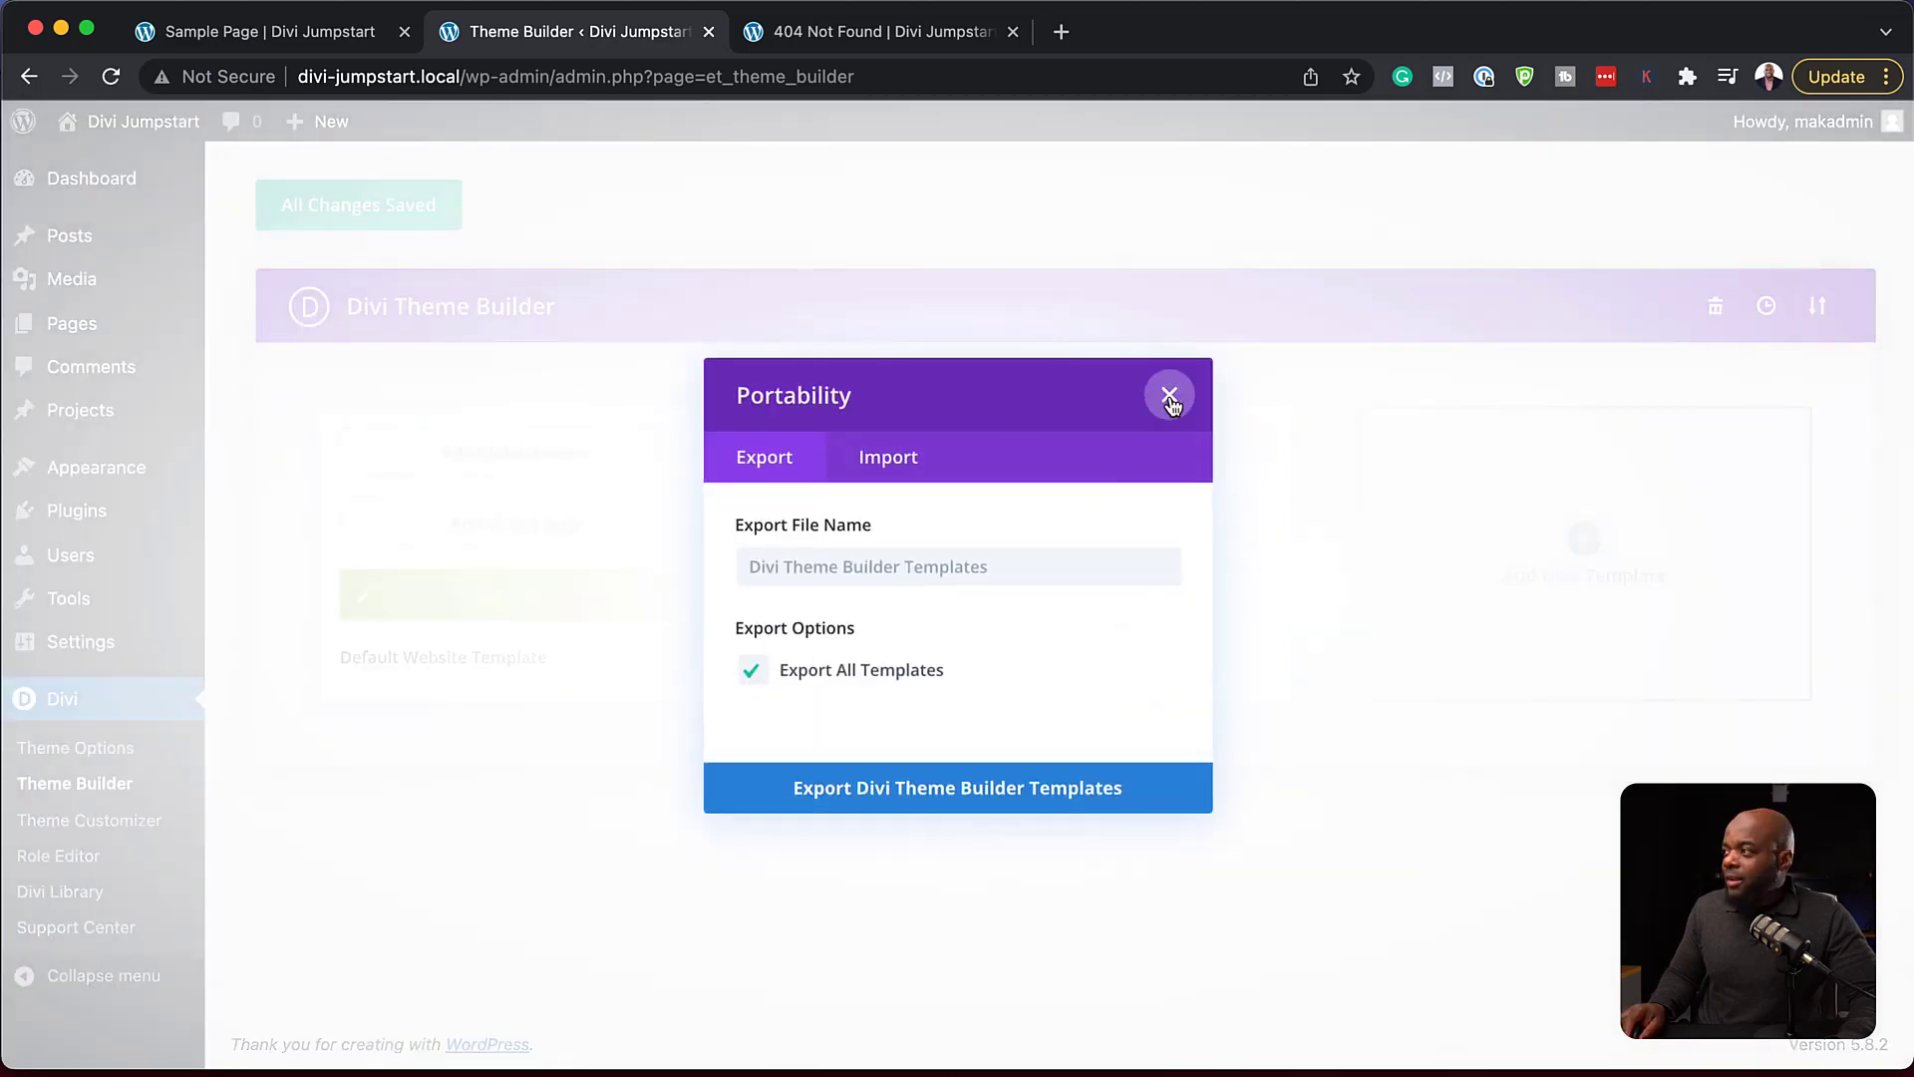
click(1168, 395)
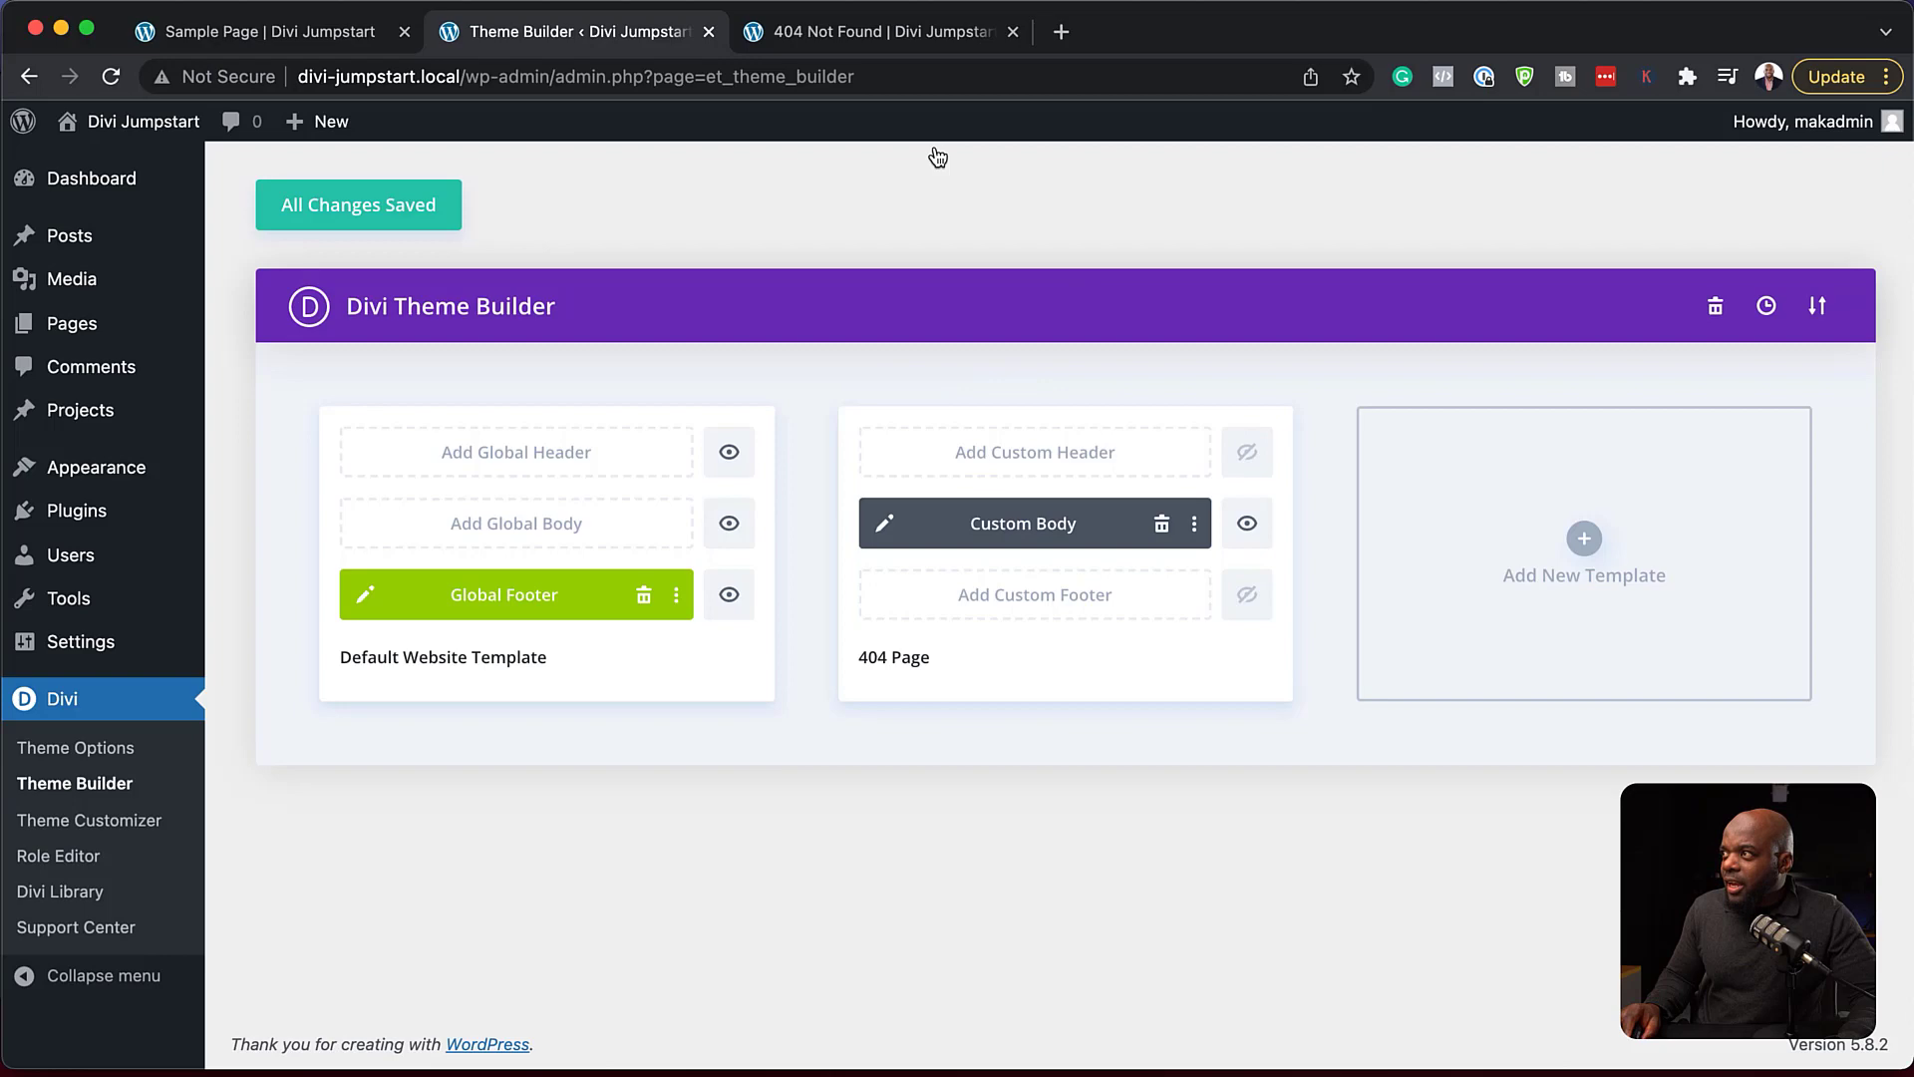
click(891, 42)
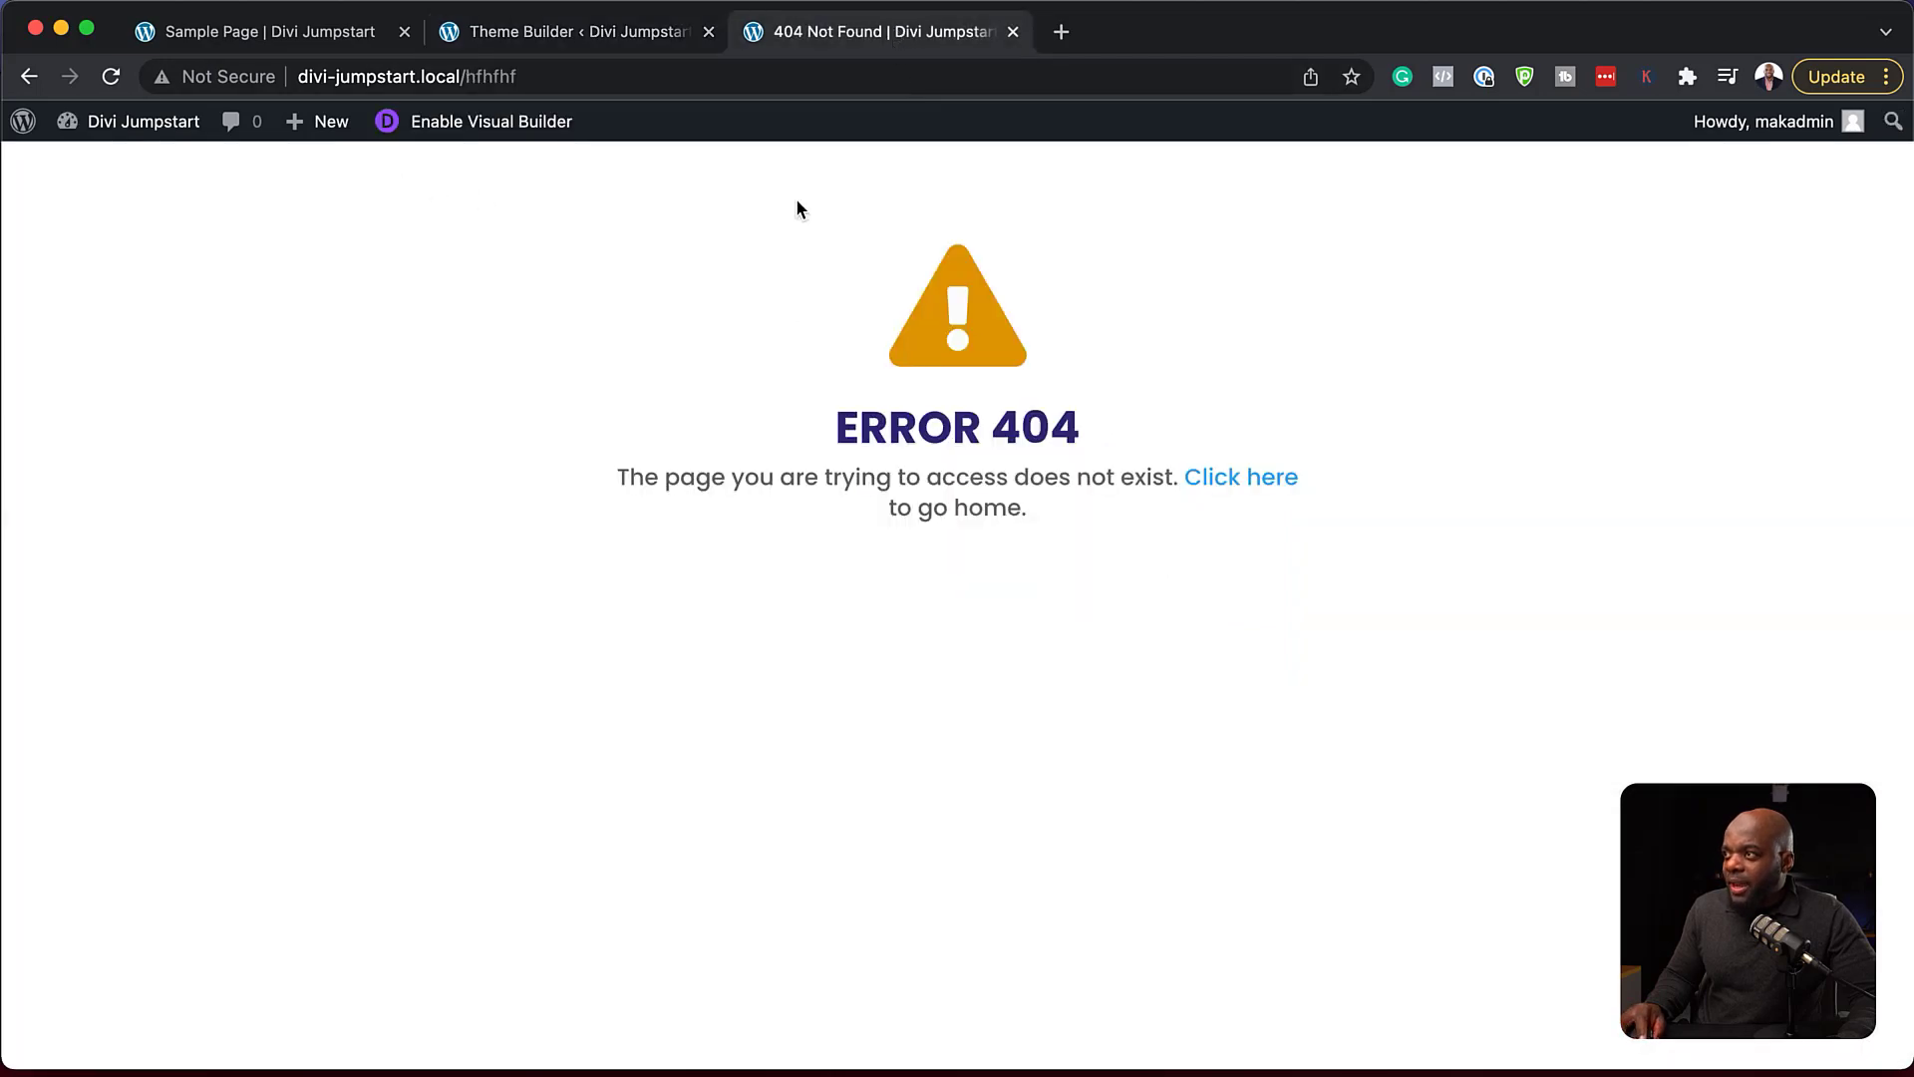
click(607, 31)
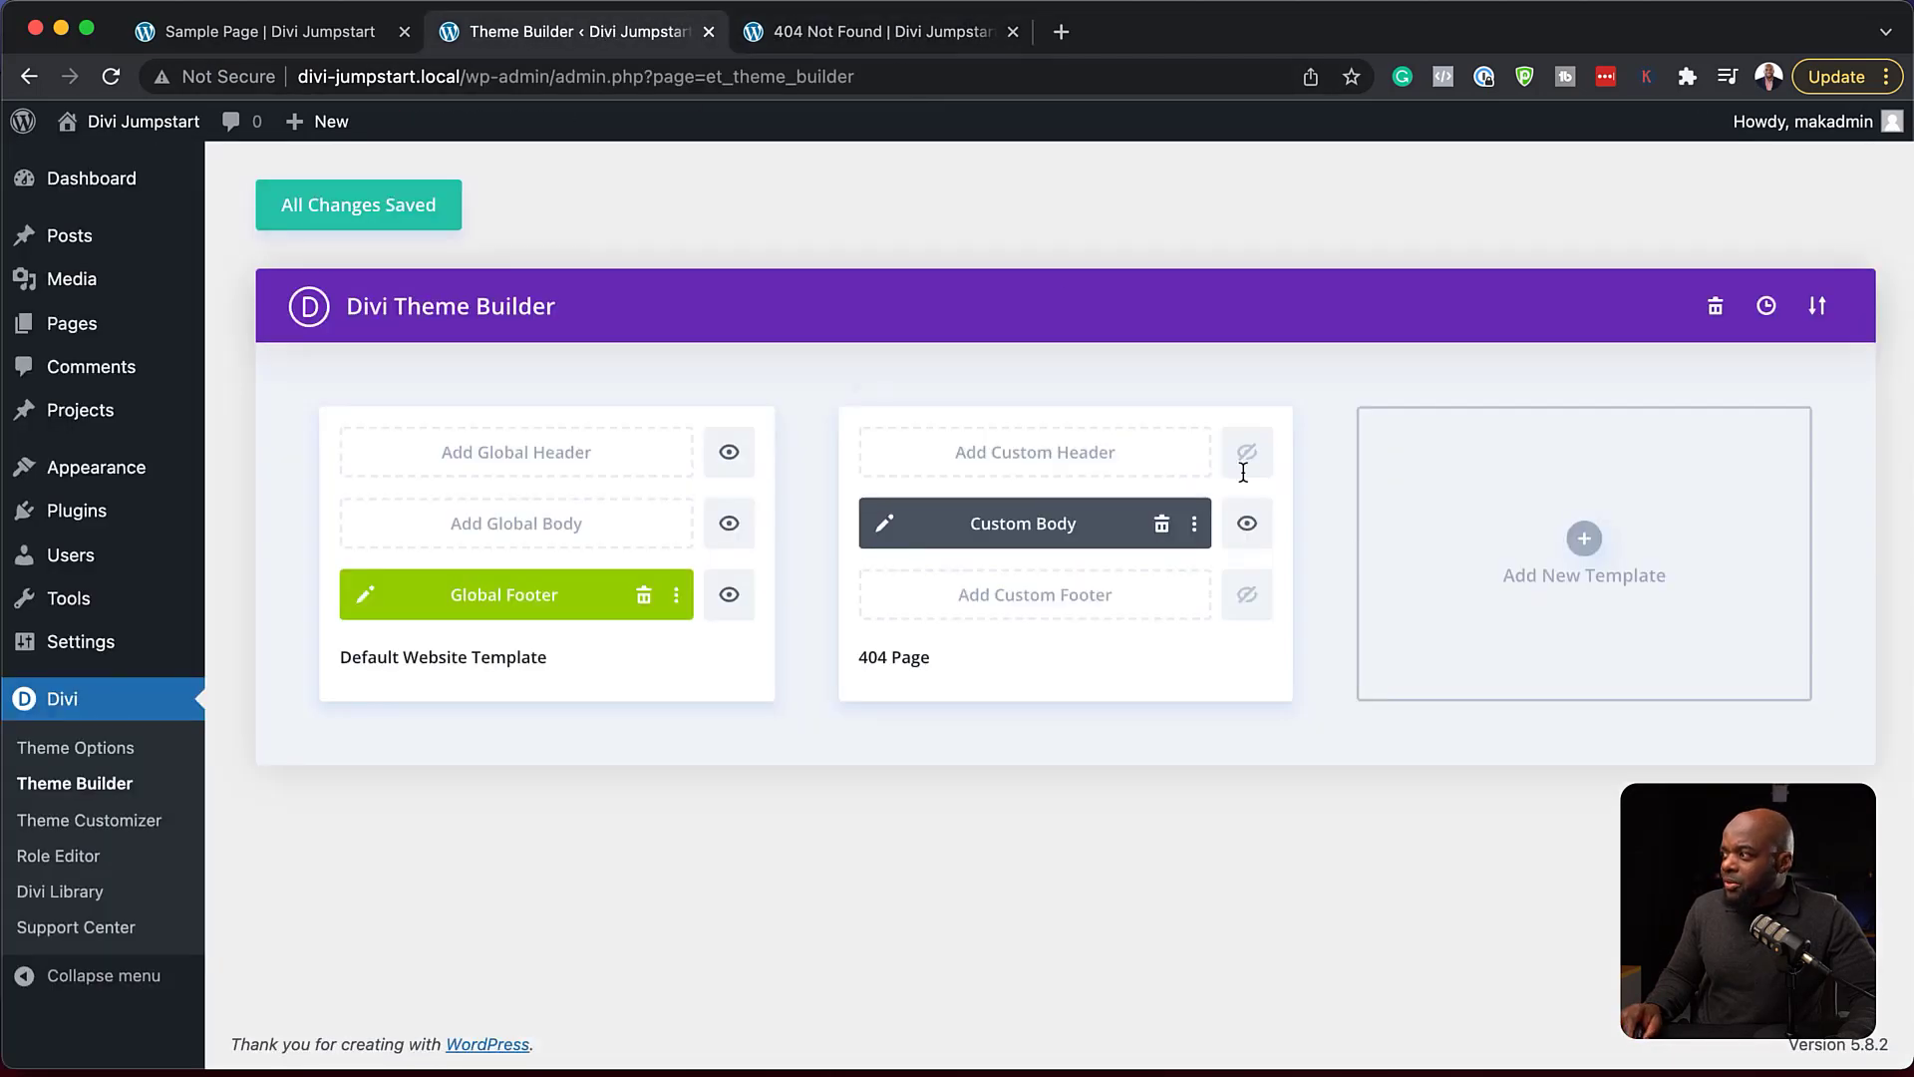
click(1243, 452)
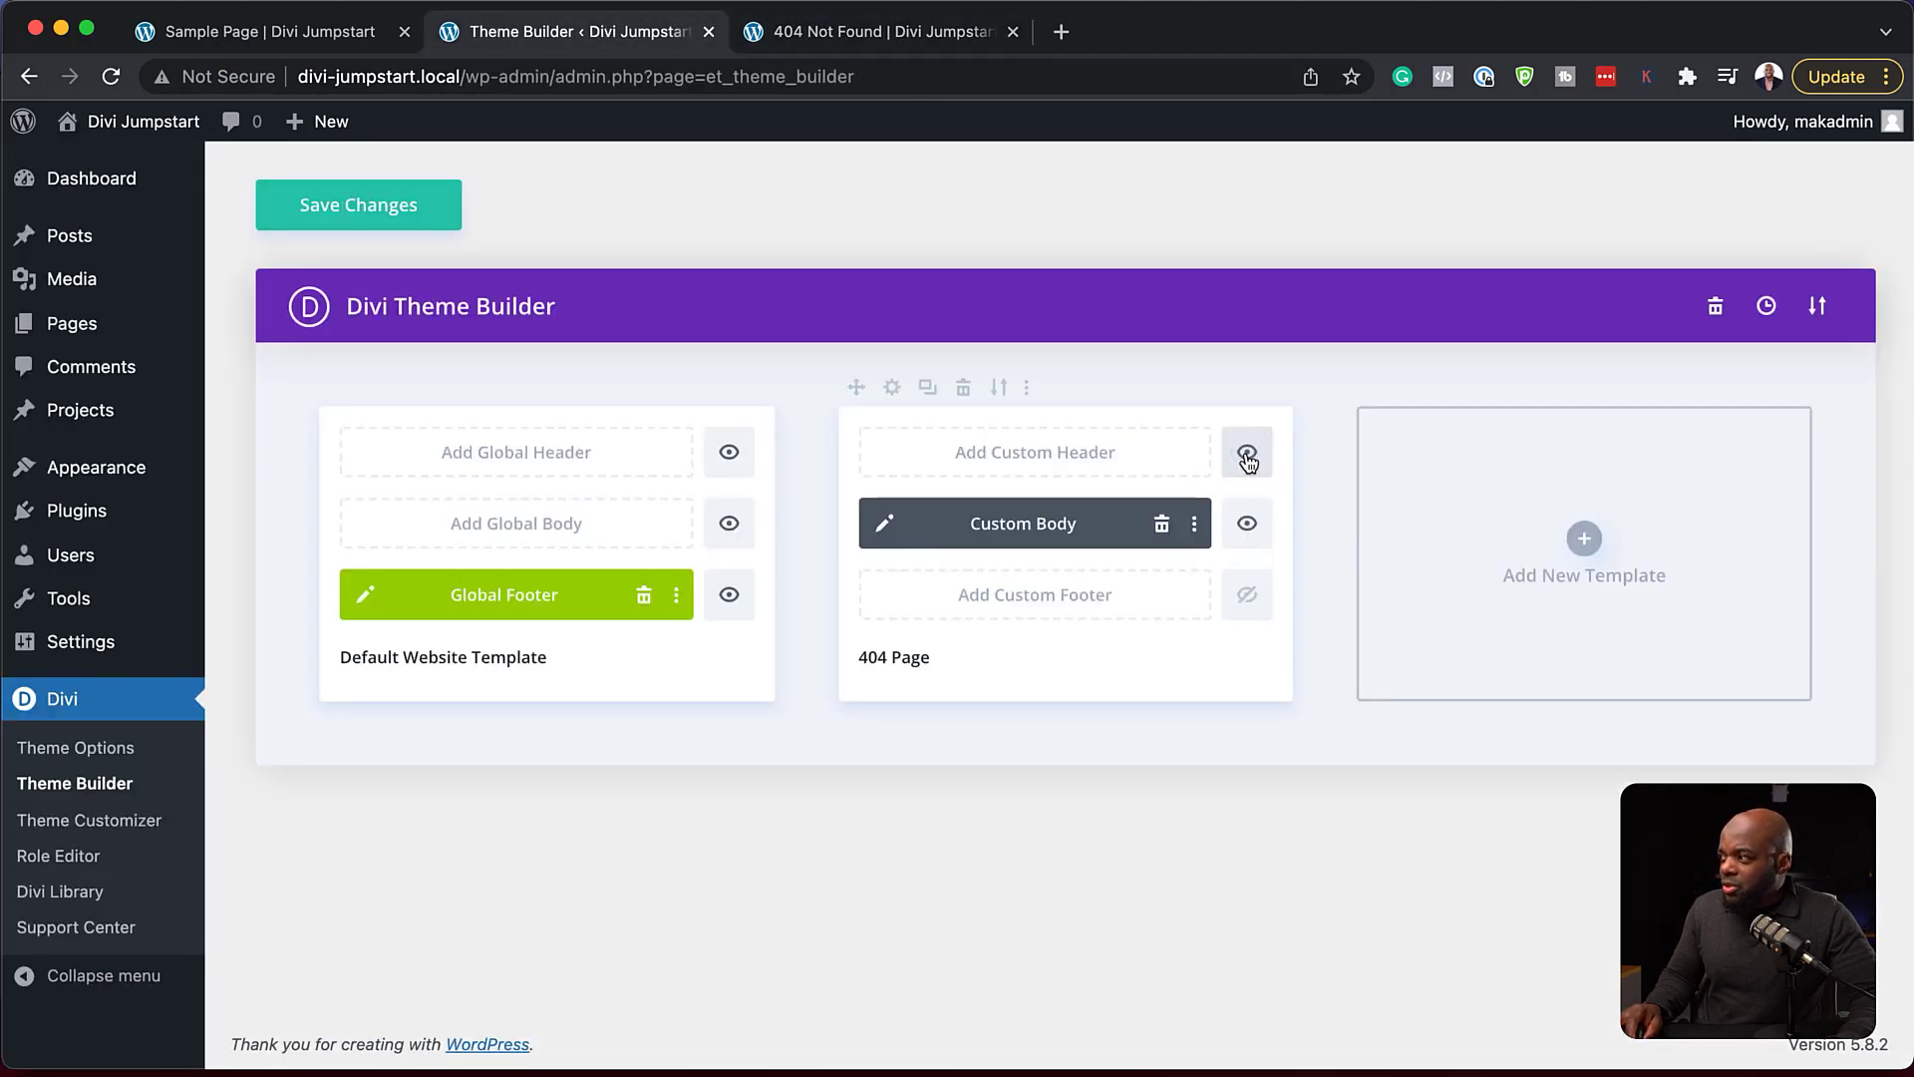
click(1243, 596)
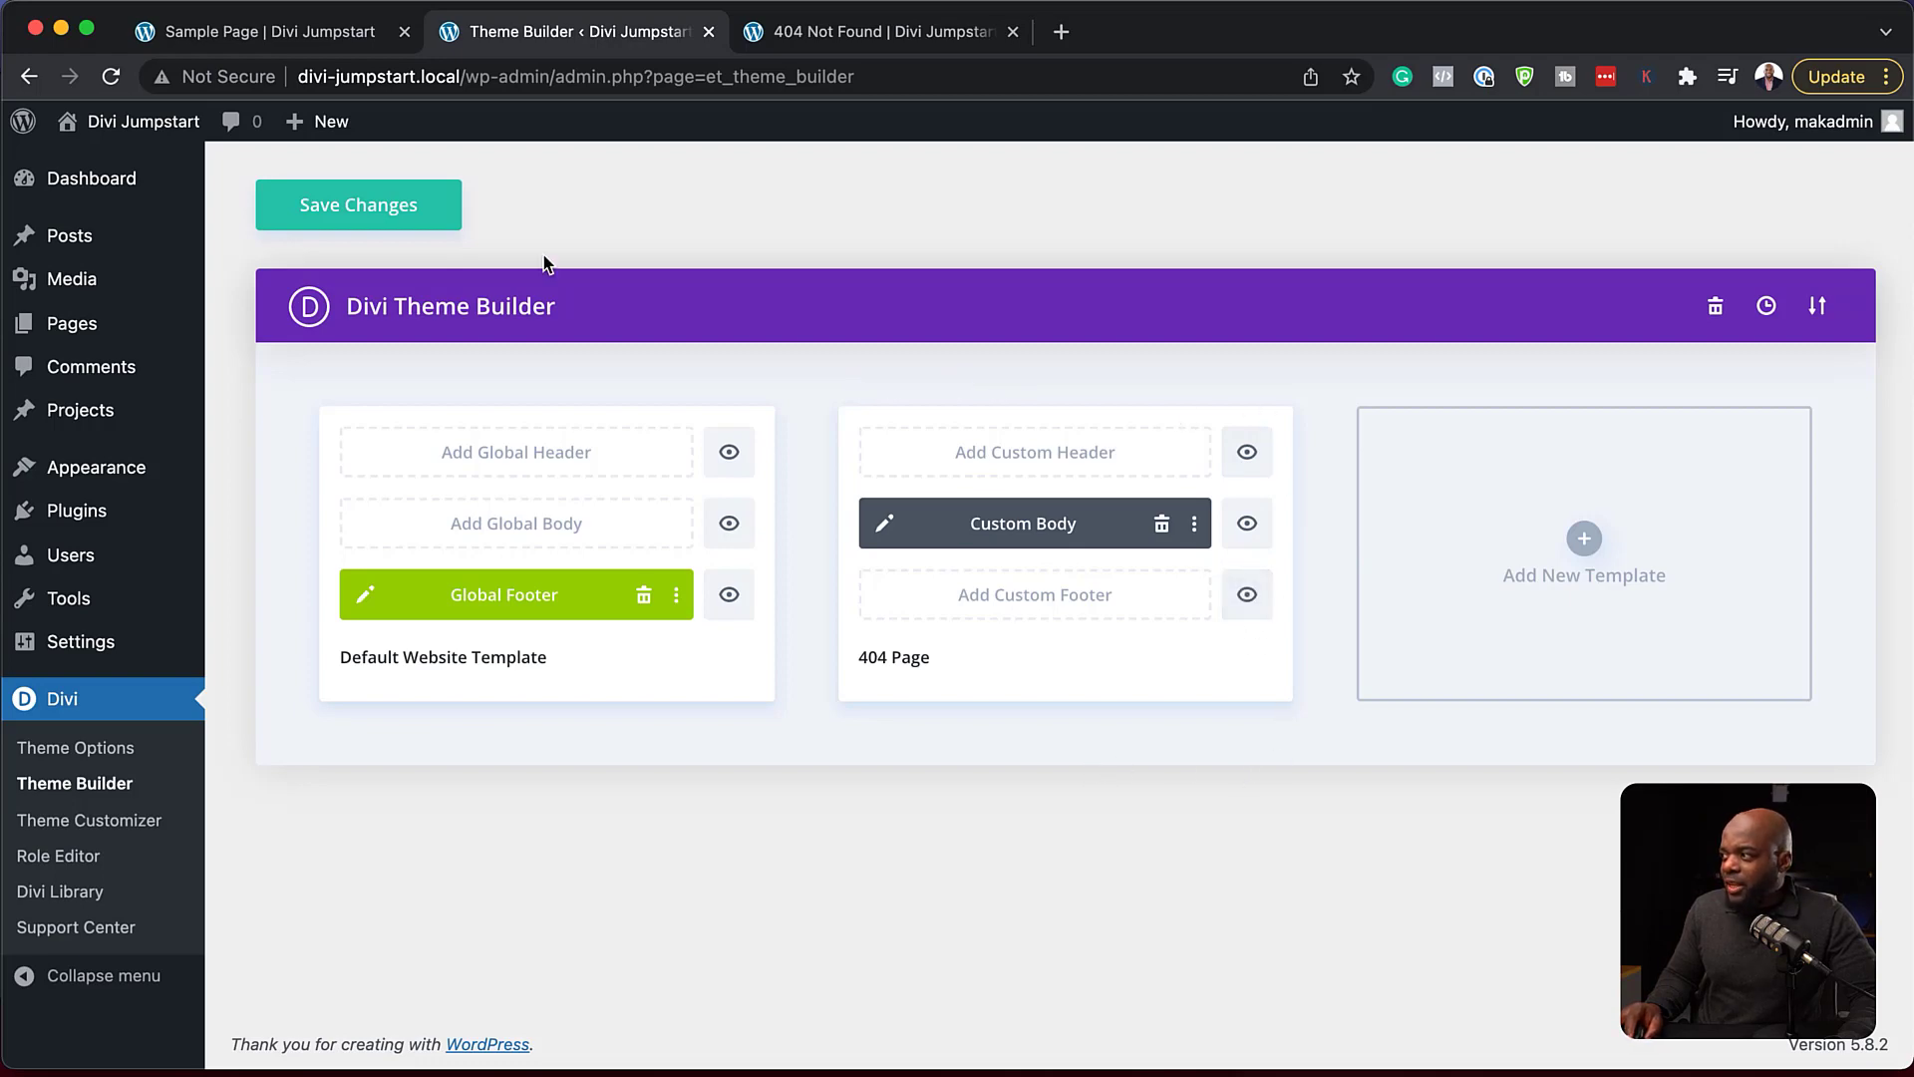
click(383, 225)
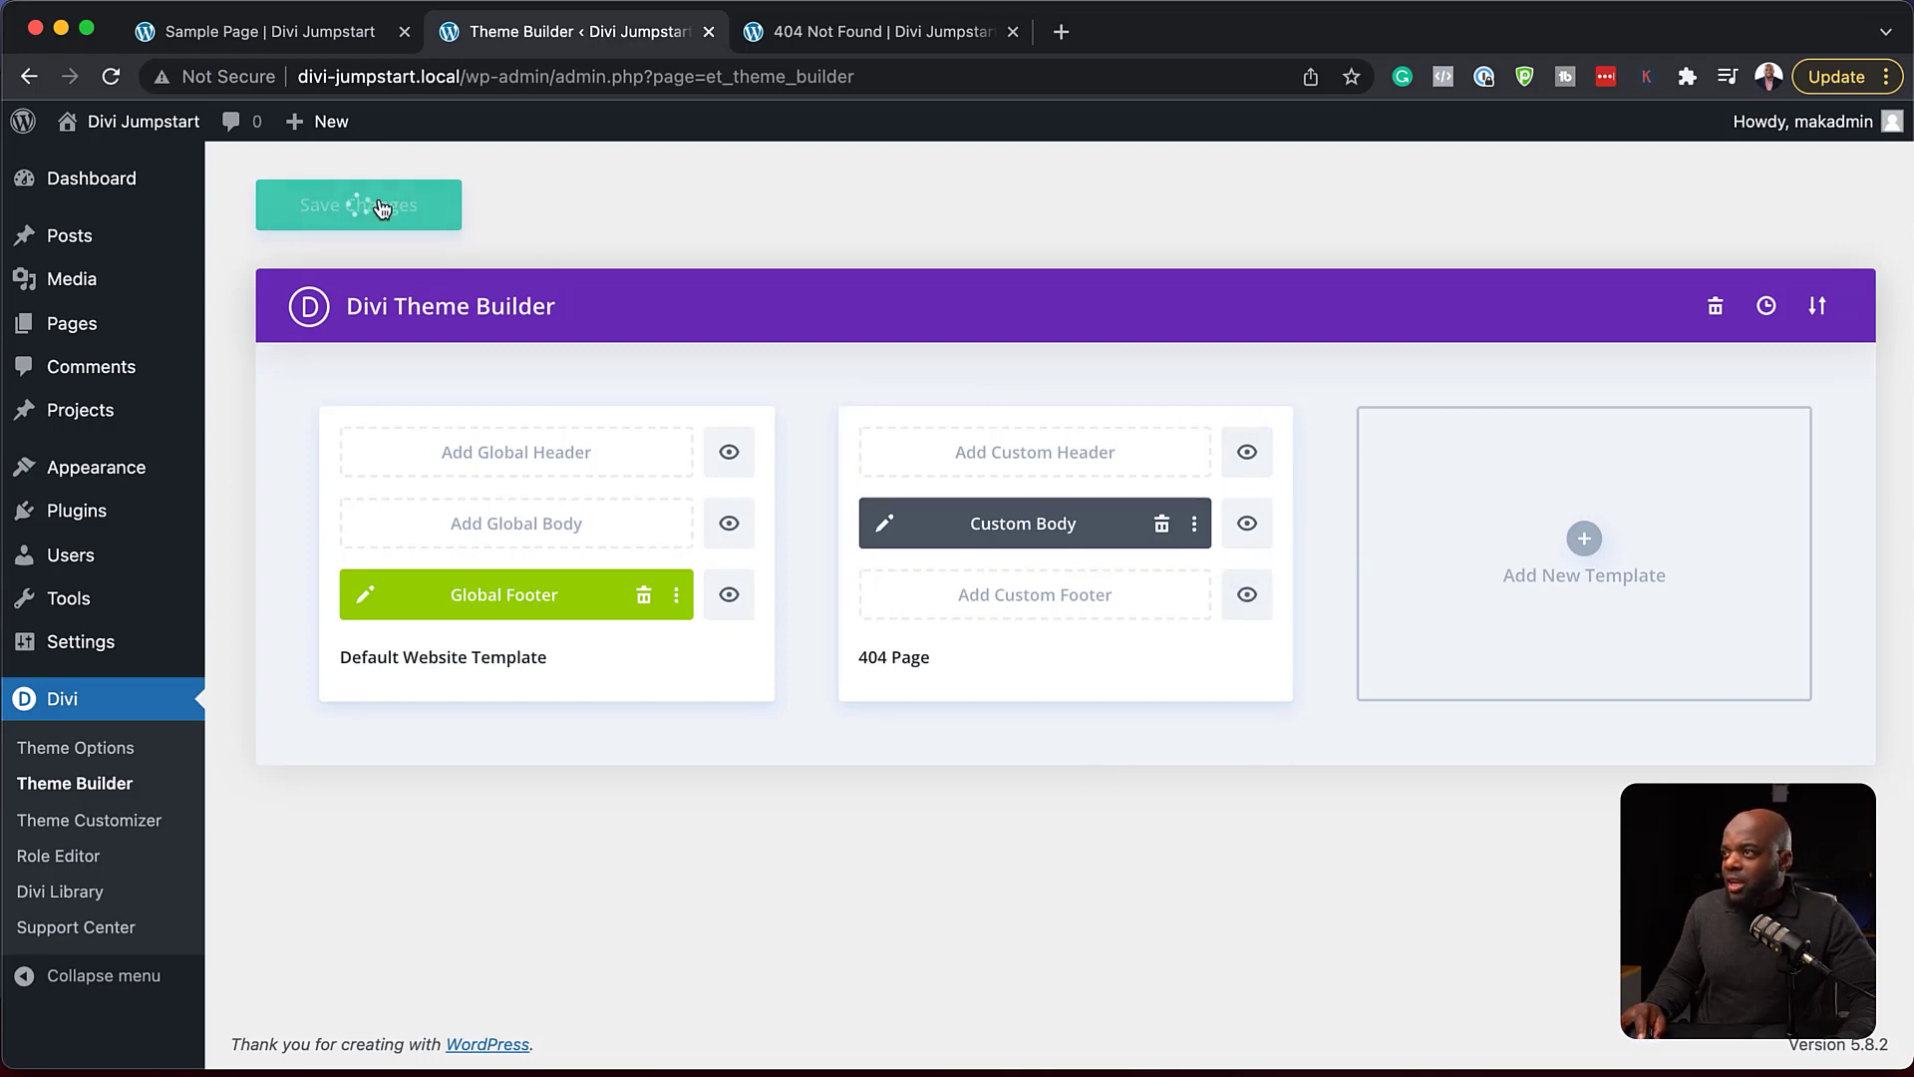
click(816, 40)
click(105, 82)
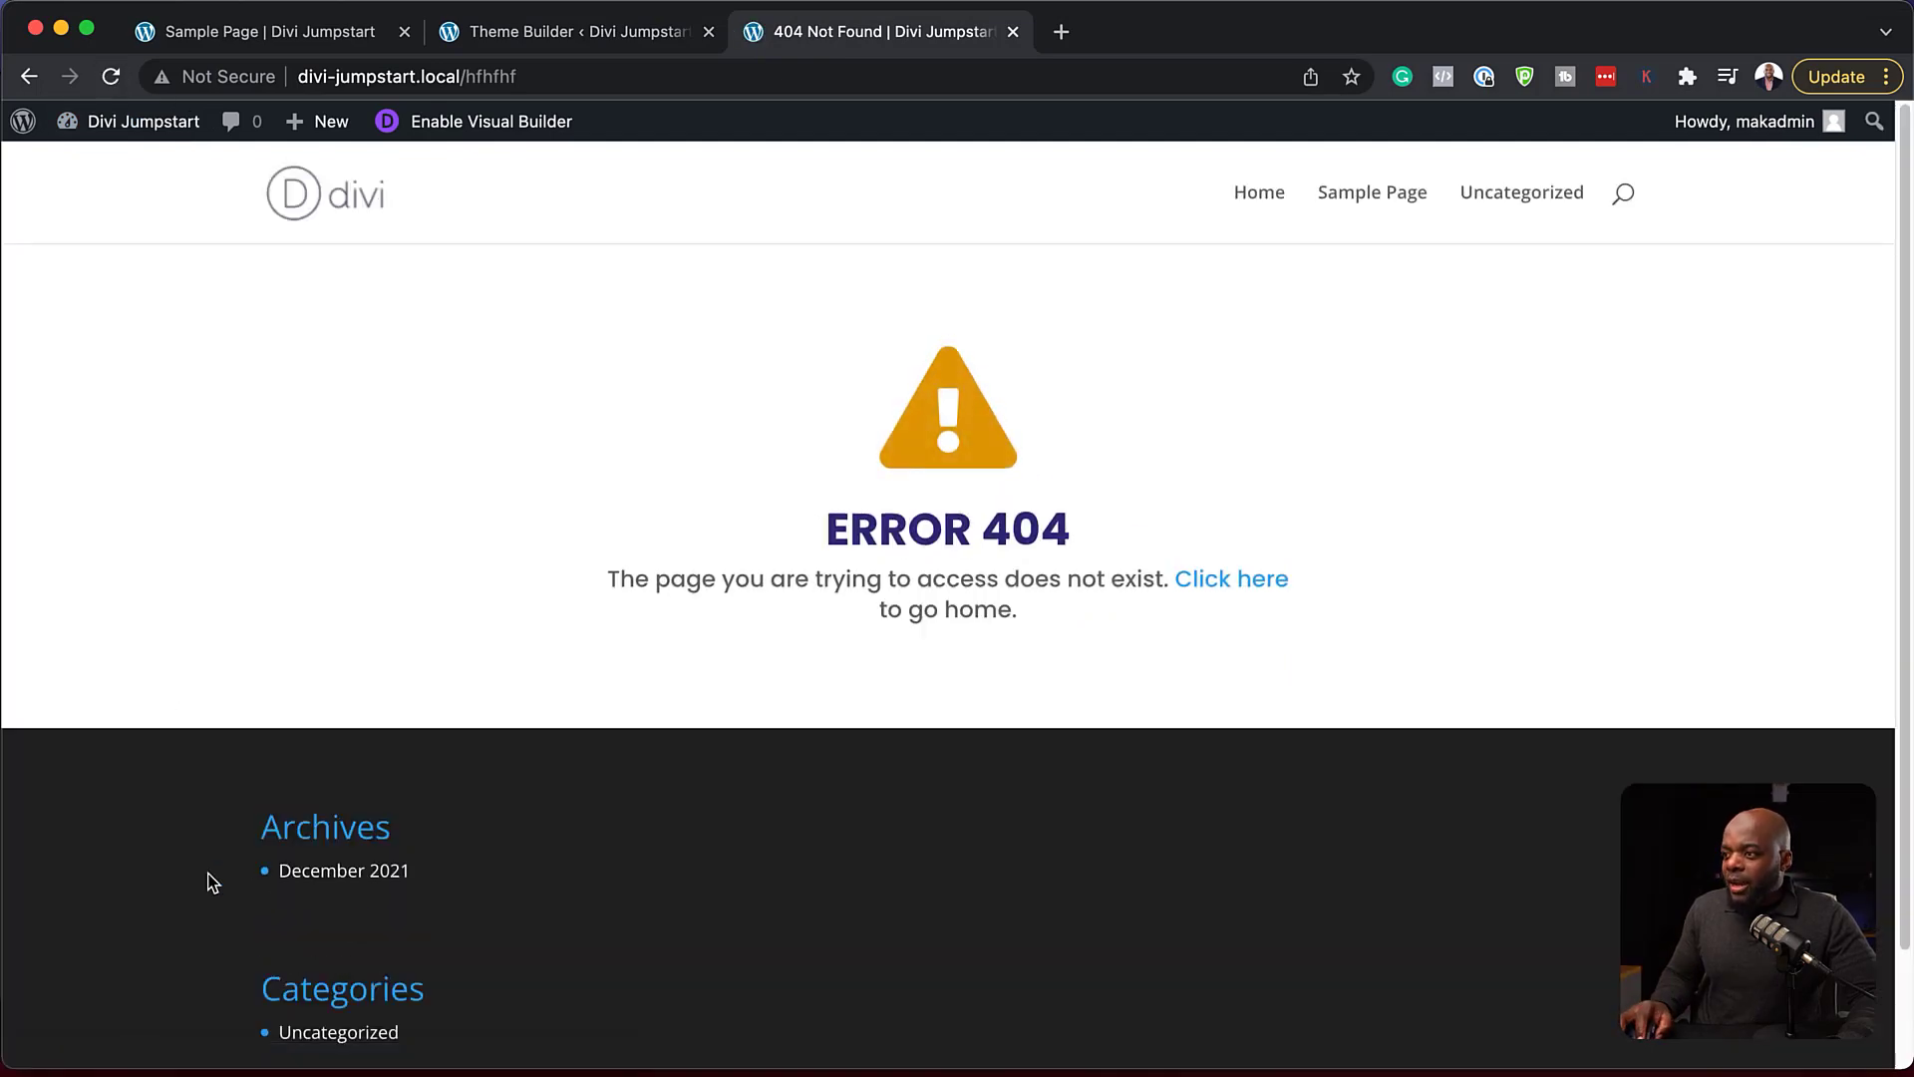
scroll(790, 810, down, 2)
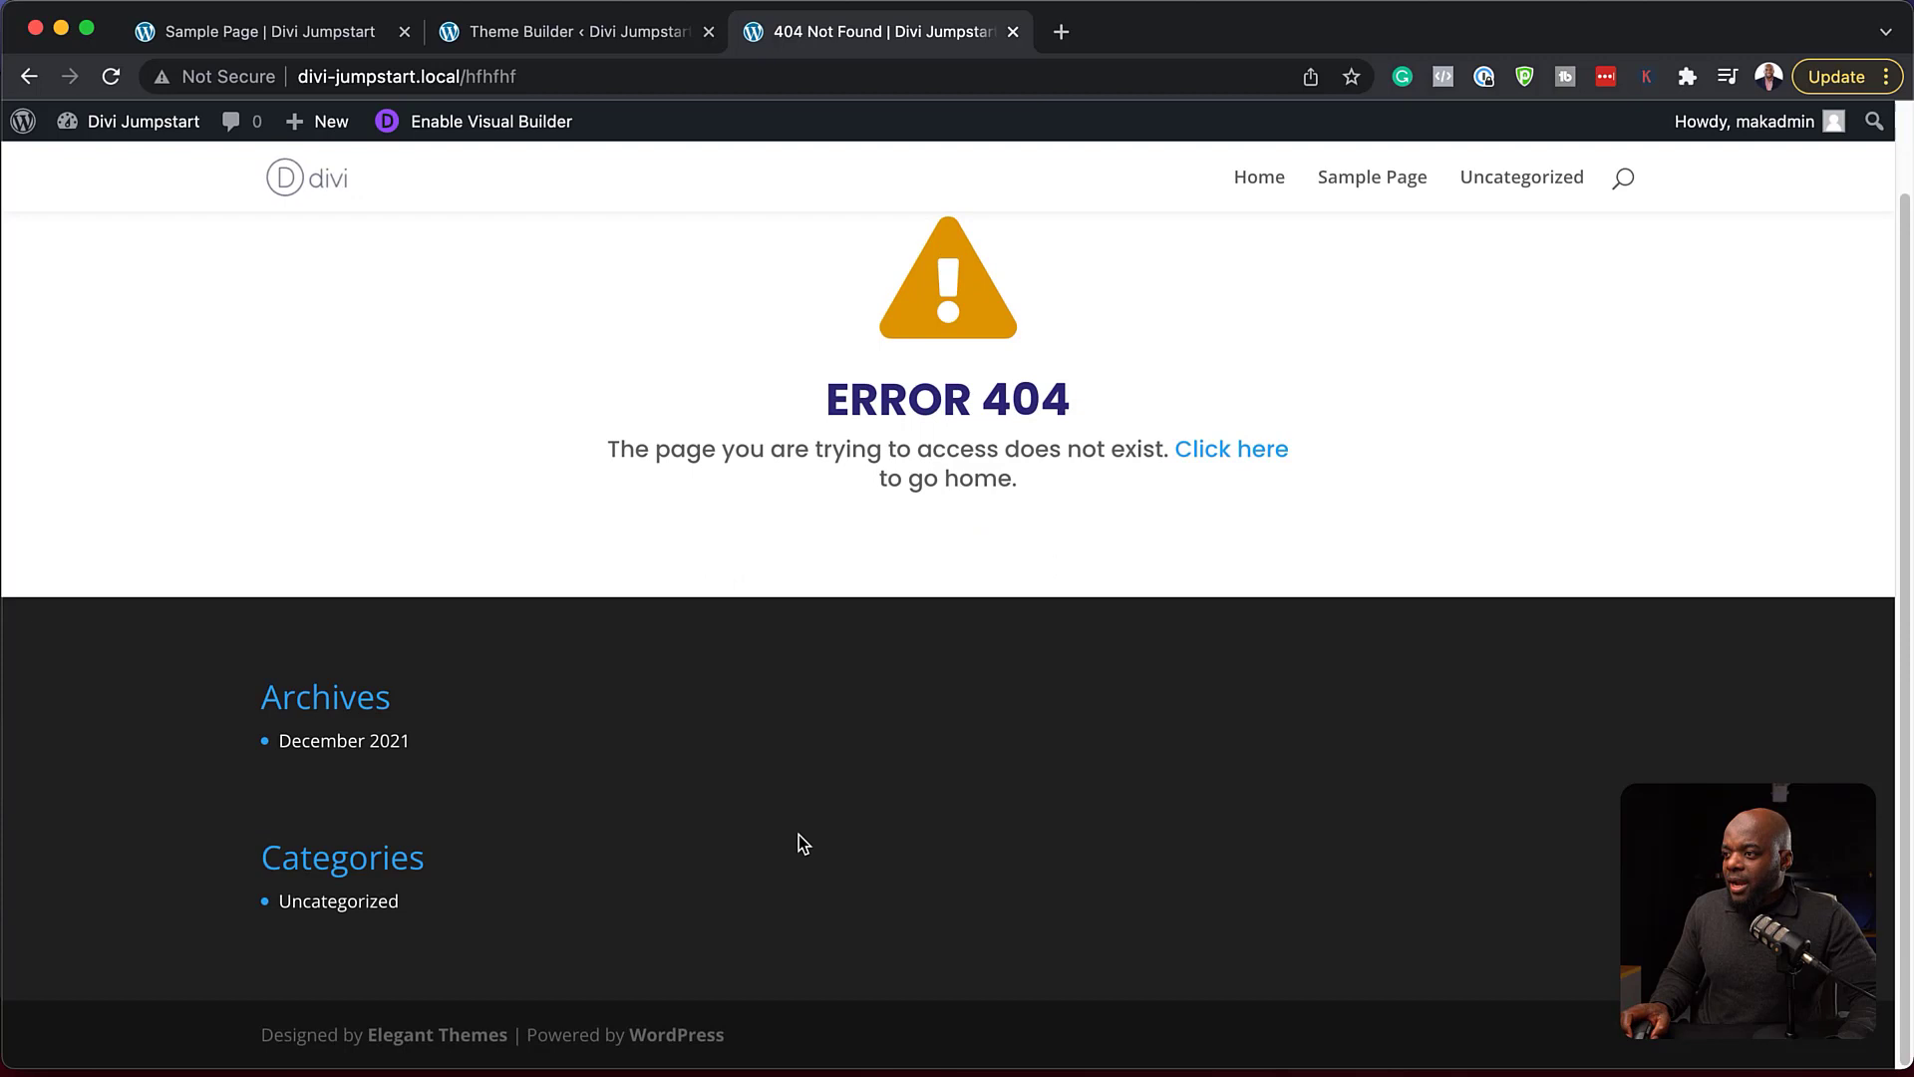
scroll(799, 842, up, 2)
click(596, 33)
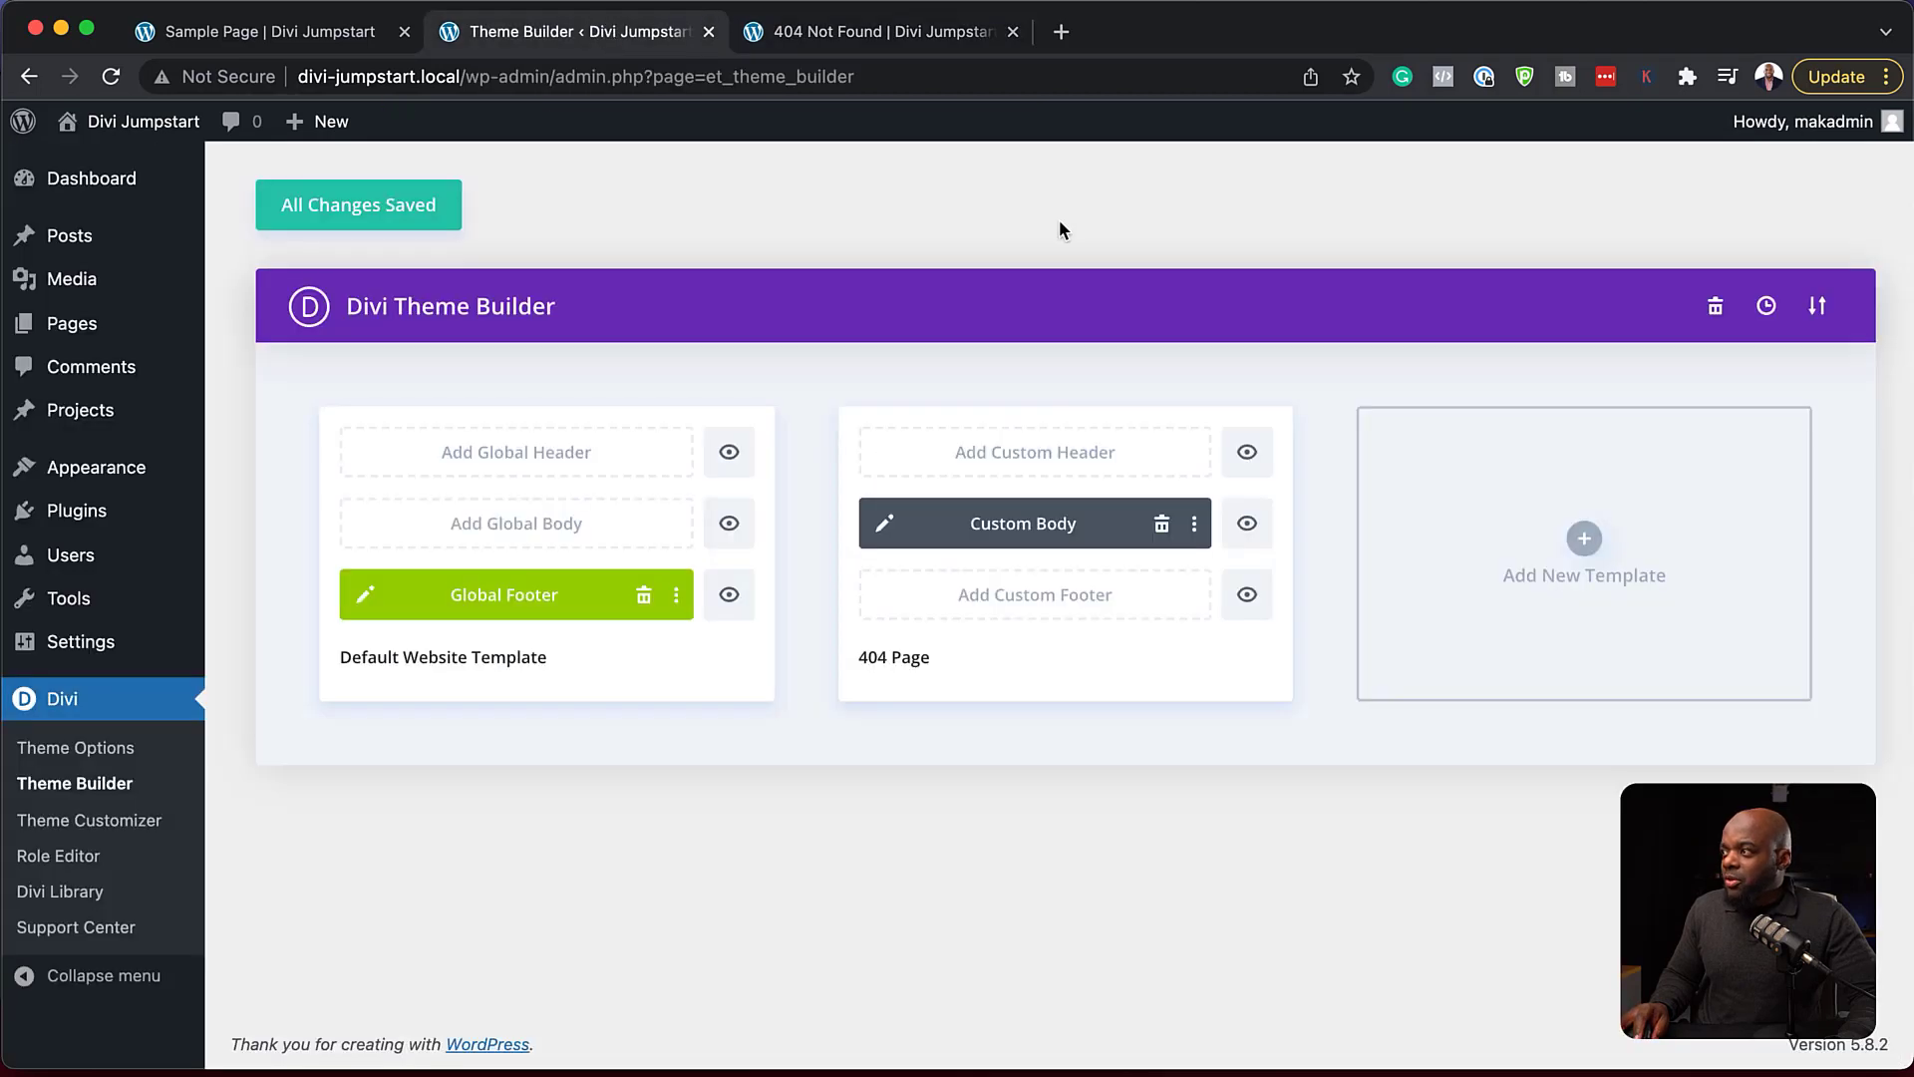
click(1247, 451)
click(1245, 598)
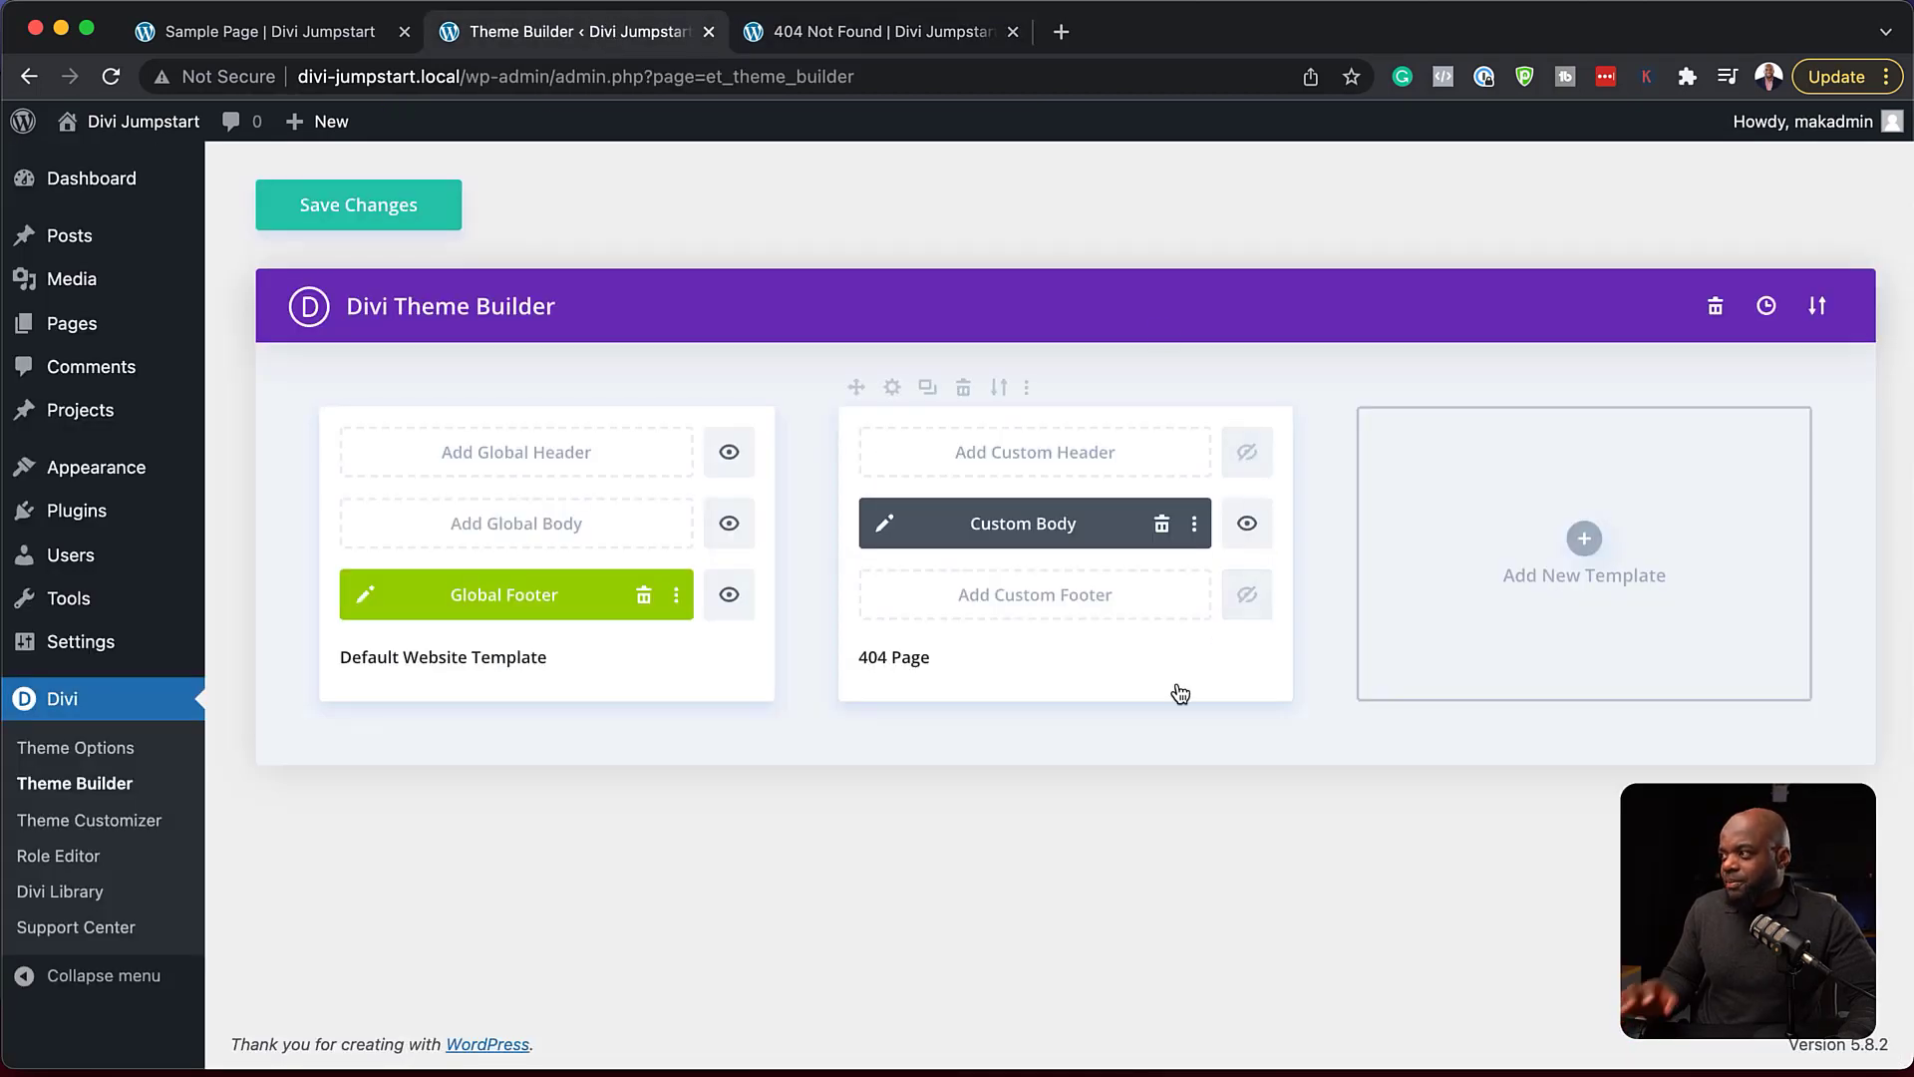
click(387, 208)
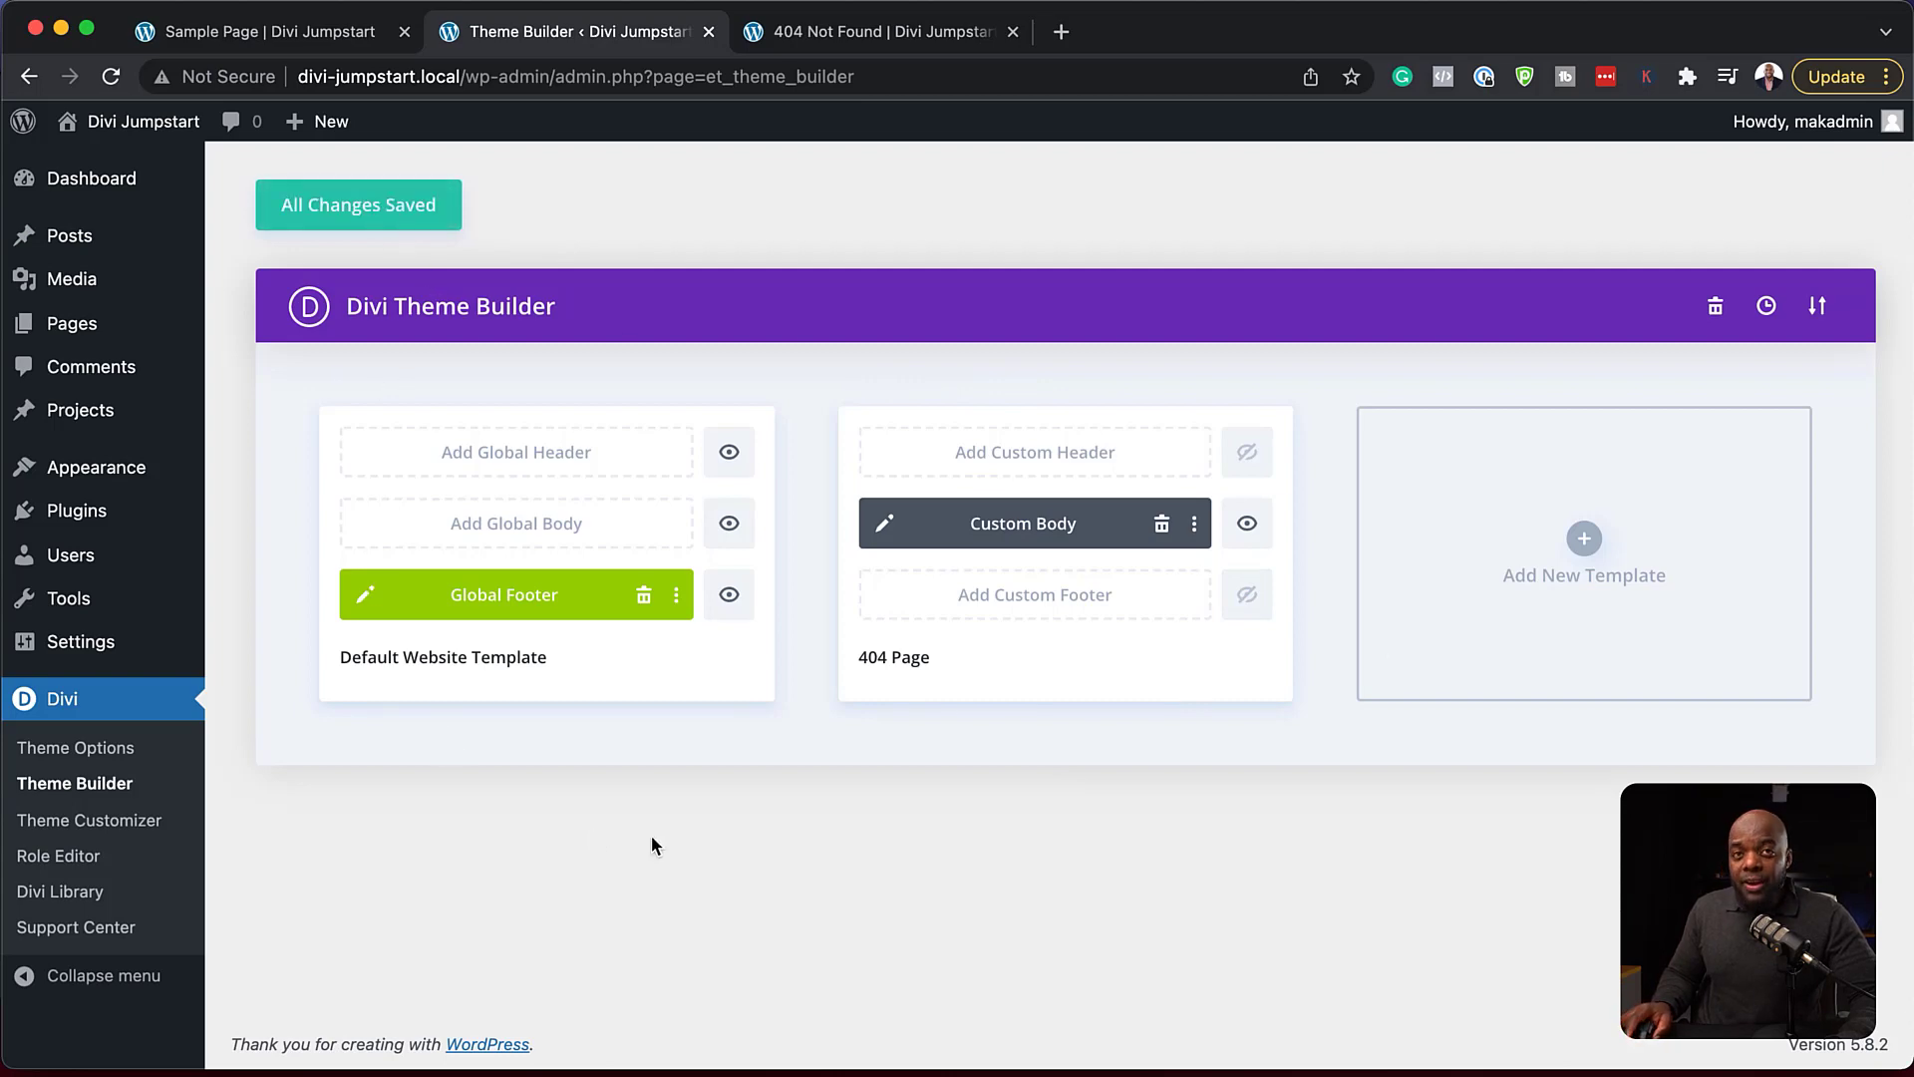
- Create a new template assigned to All Posts, keeping the inherited Global Footer
click(1586, 540)
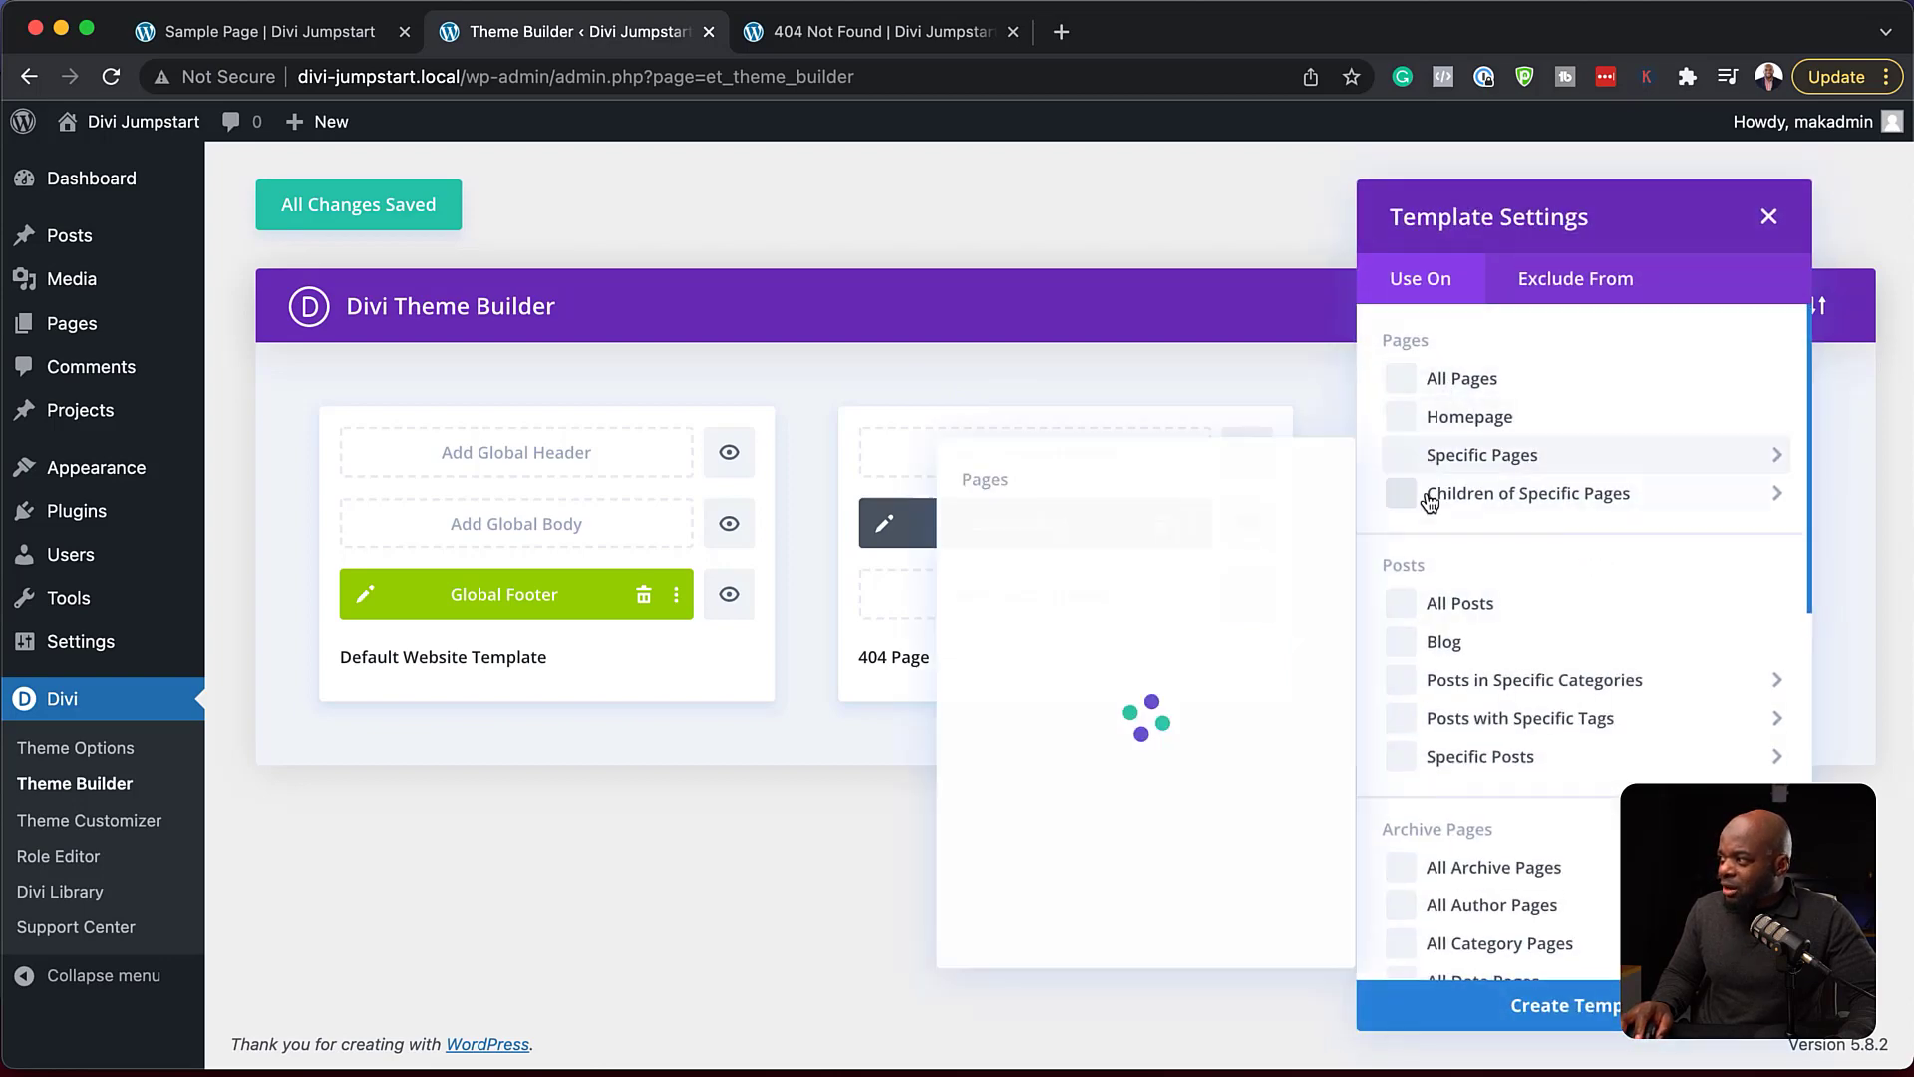
click(1489, 729)
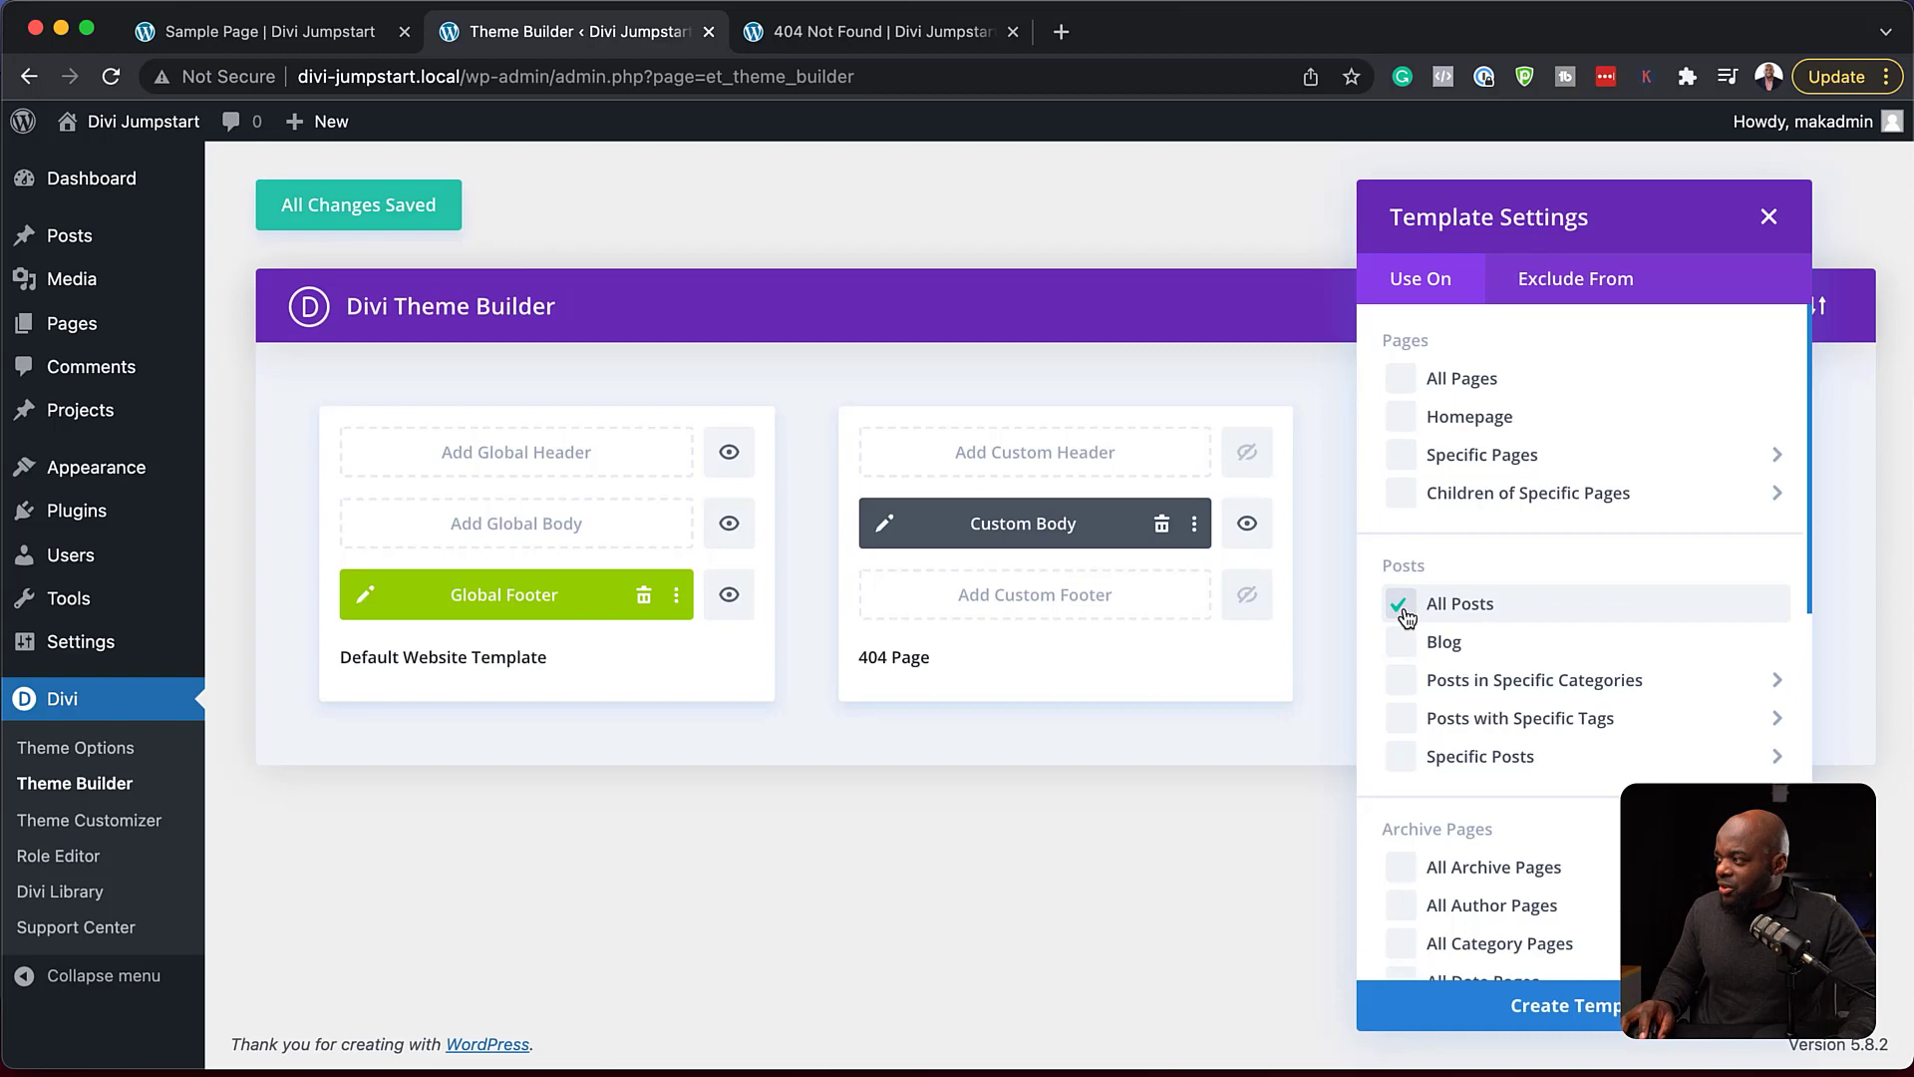
click(1599, 1007)
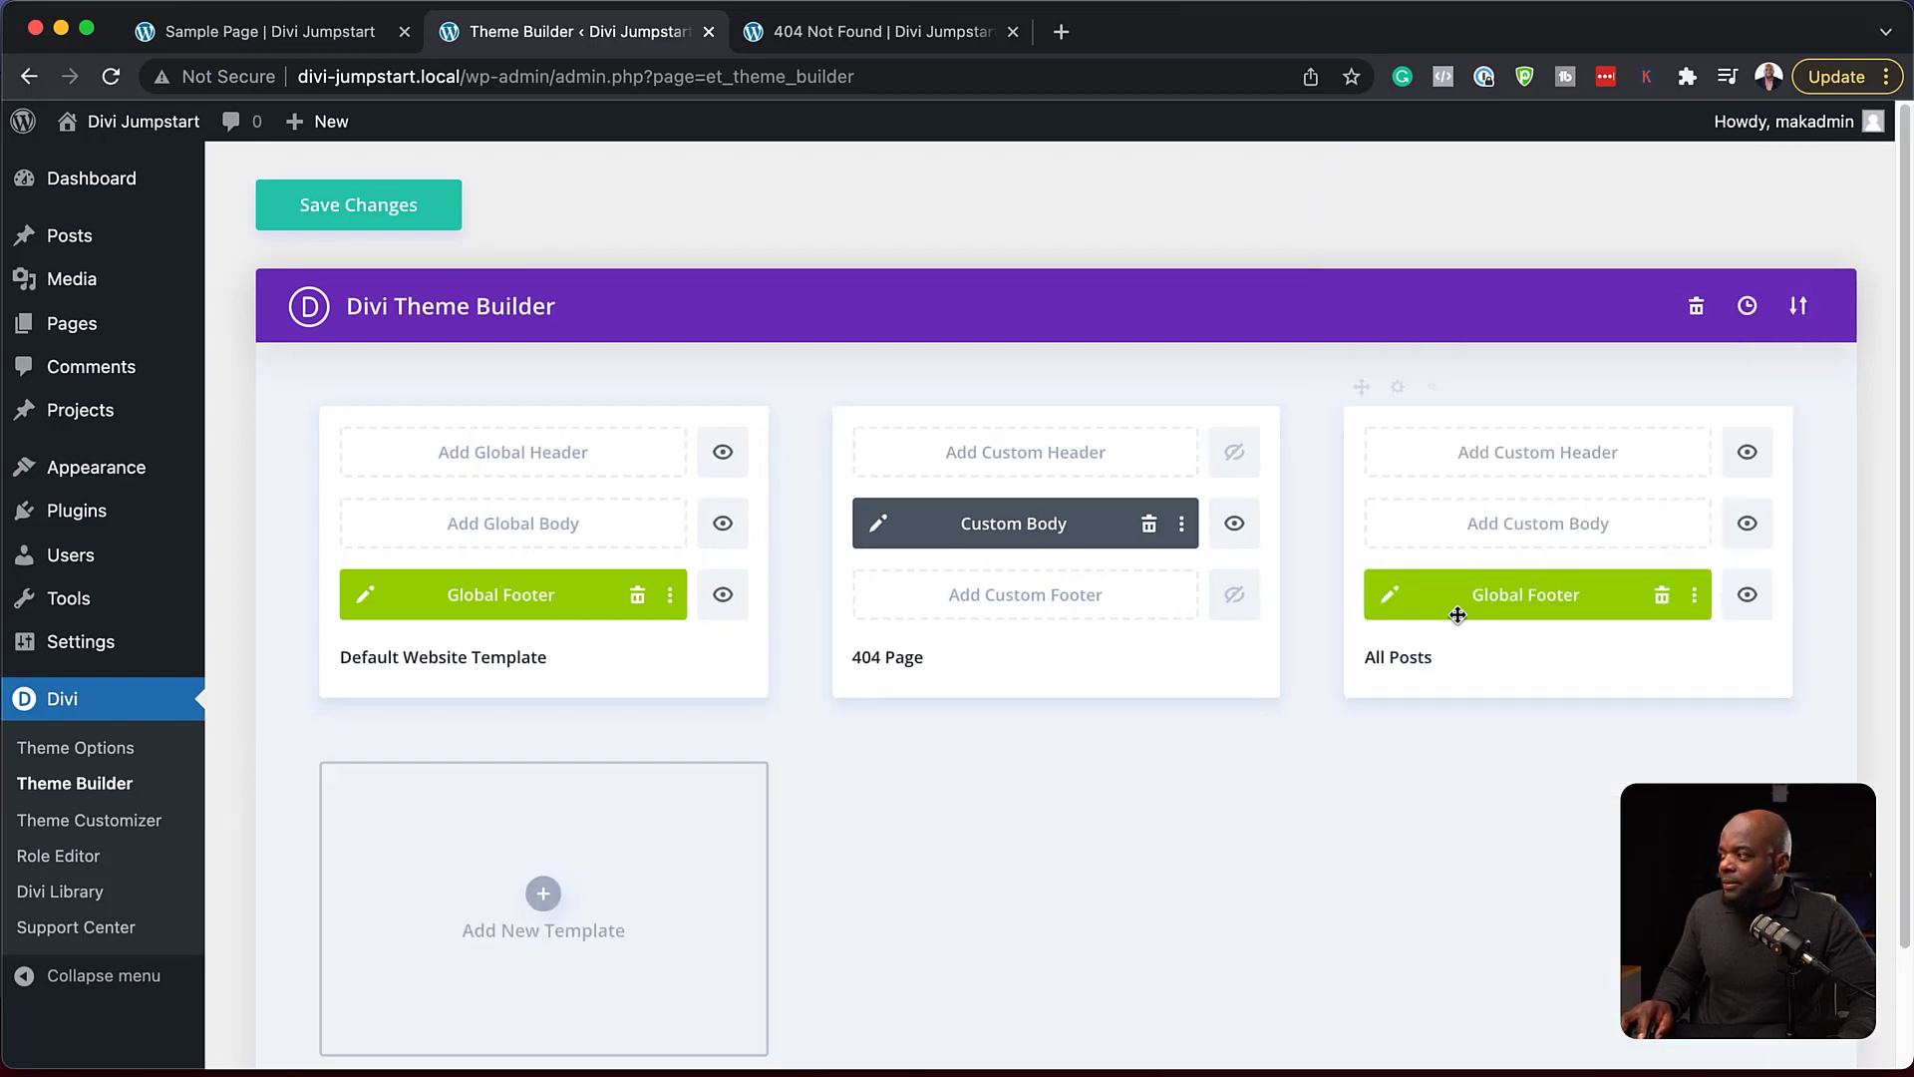
- Insert 'Blog' into the All Posts template title so it reads 'All Blog Posts'
click(1393, 656)
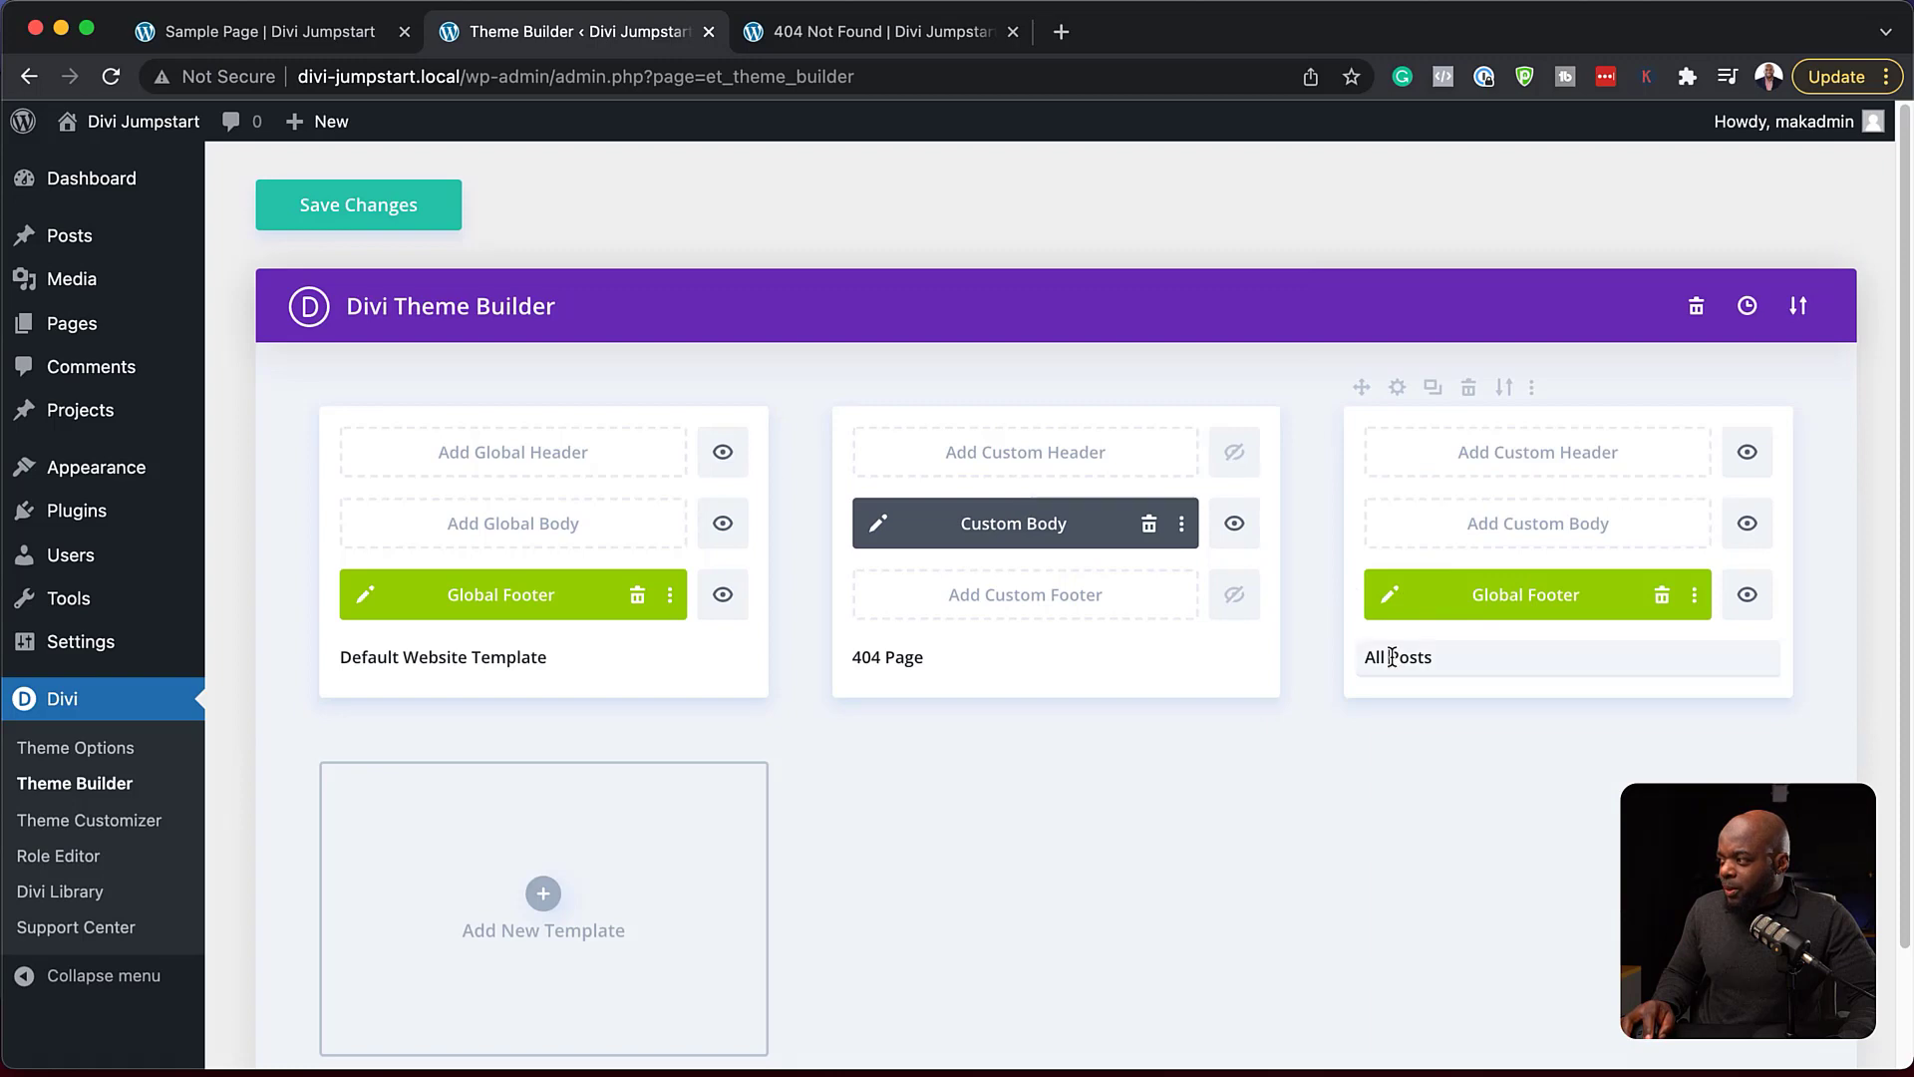
text(Blog)
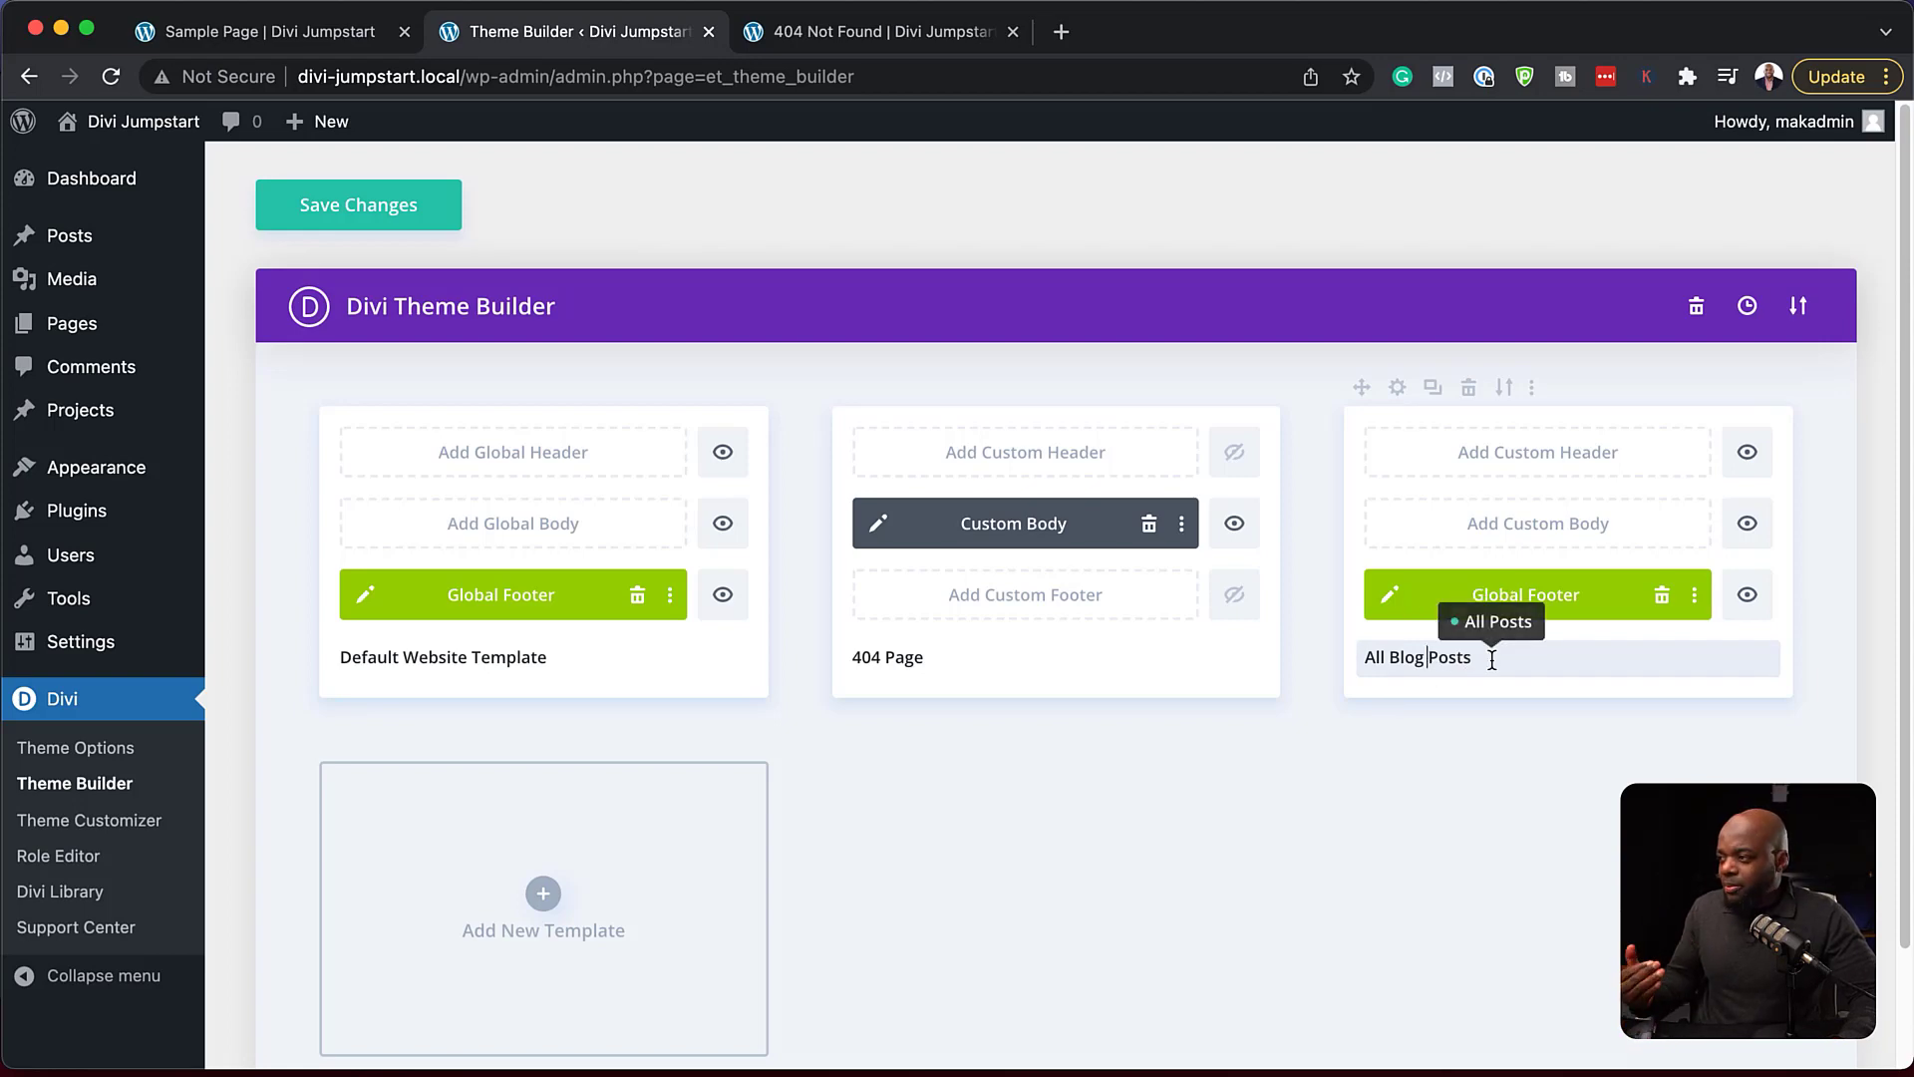
click(1222, 824)
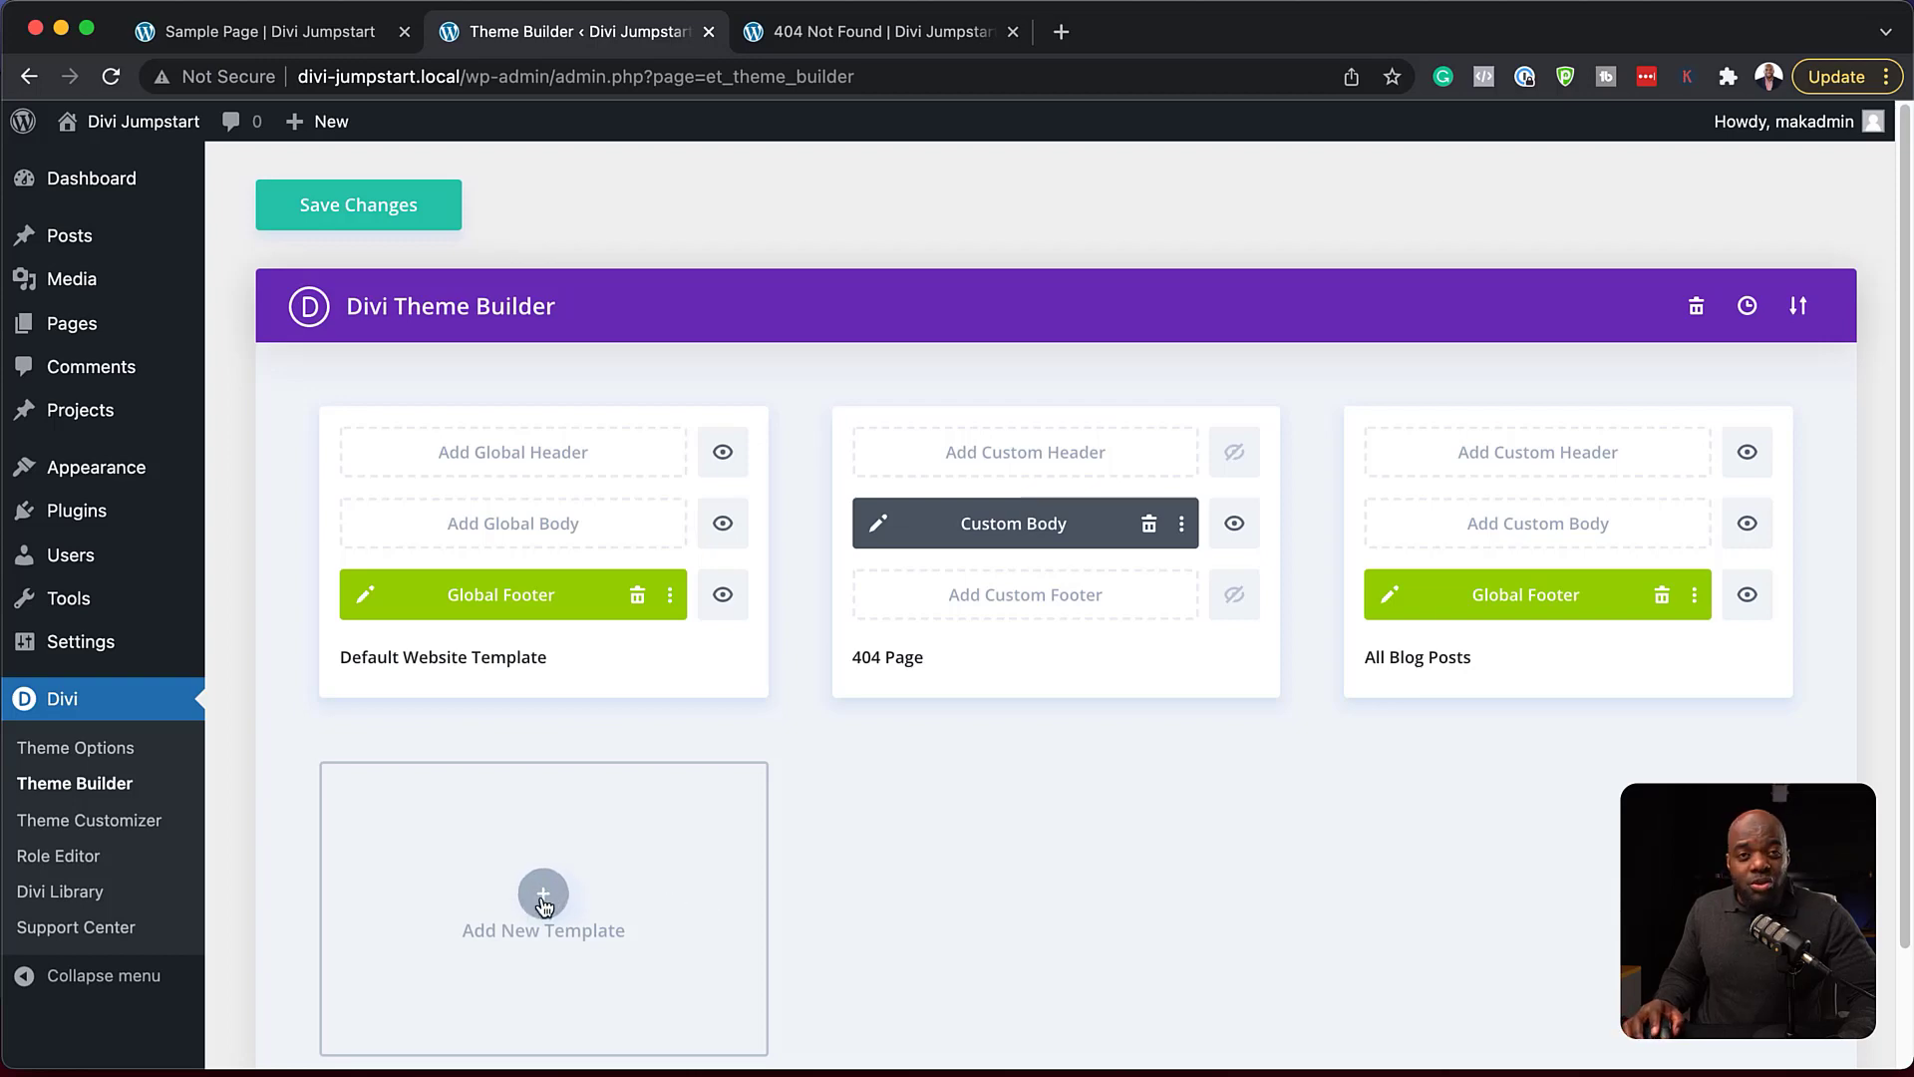
click(543, 902)
scroll(517, 830, down, 10)
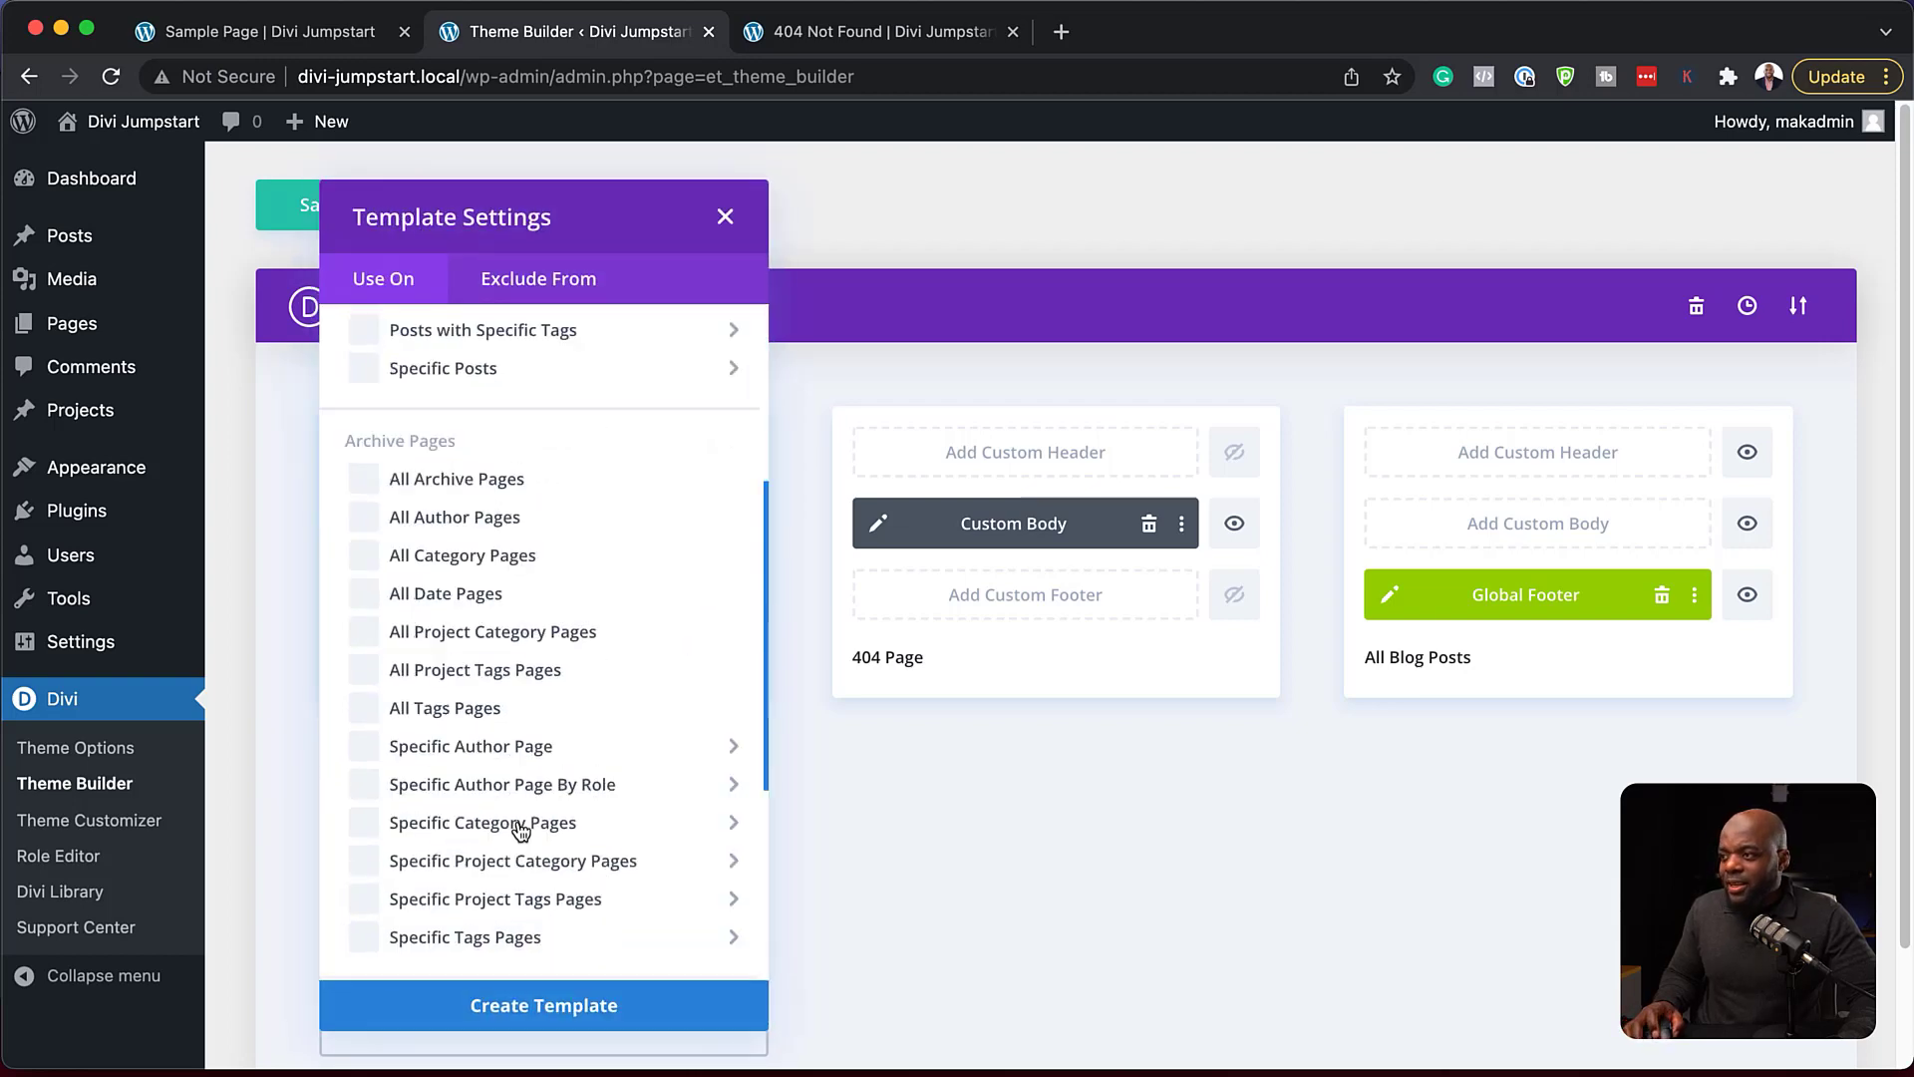
click(725, 216)
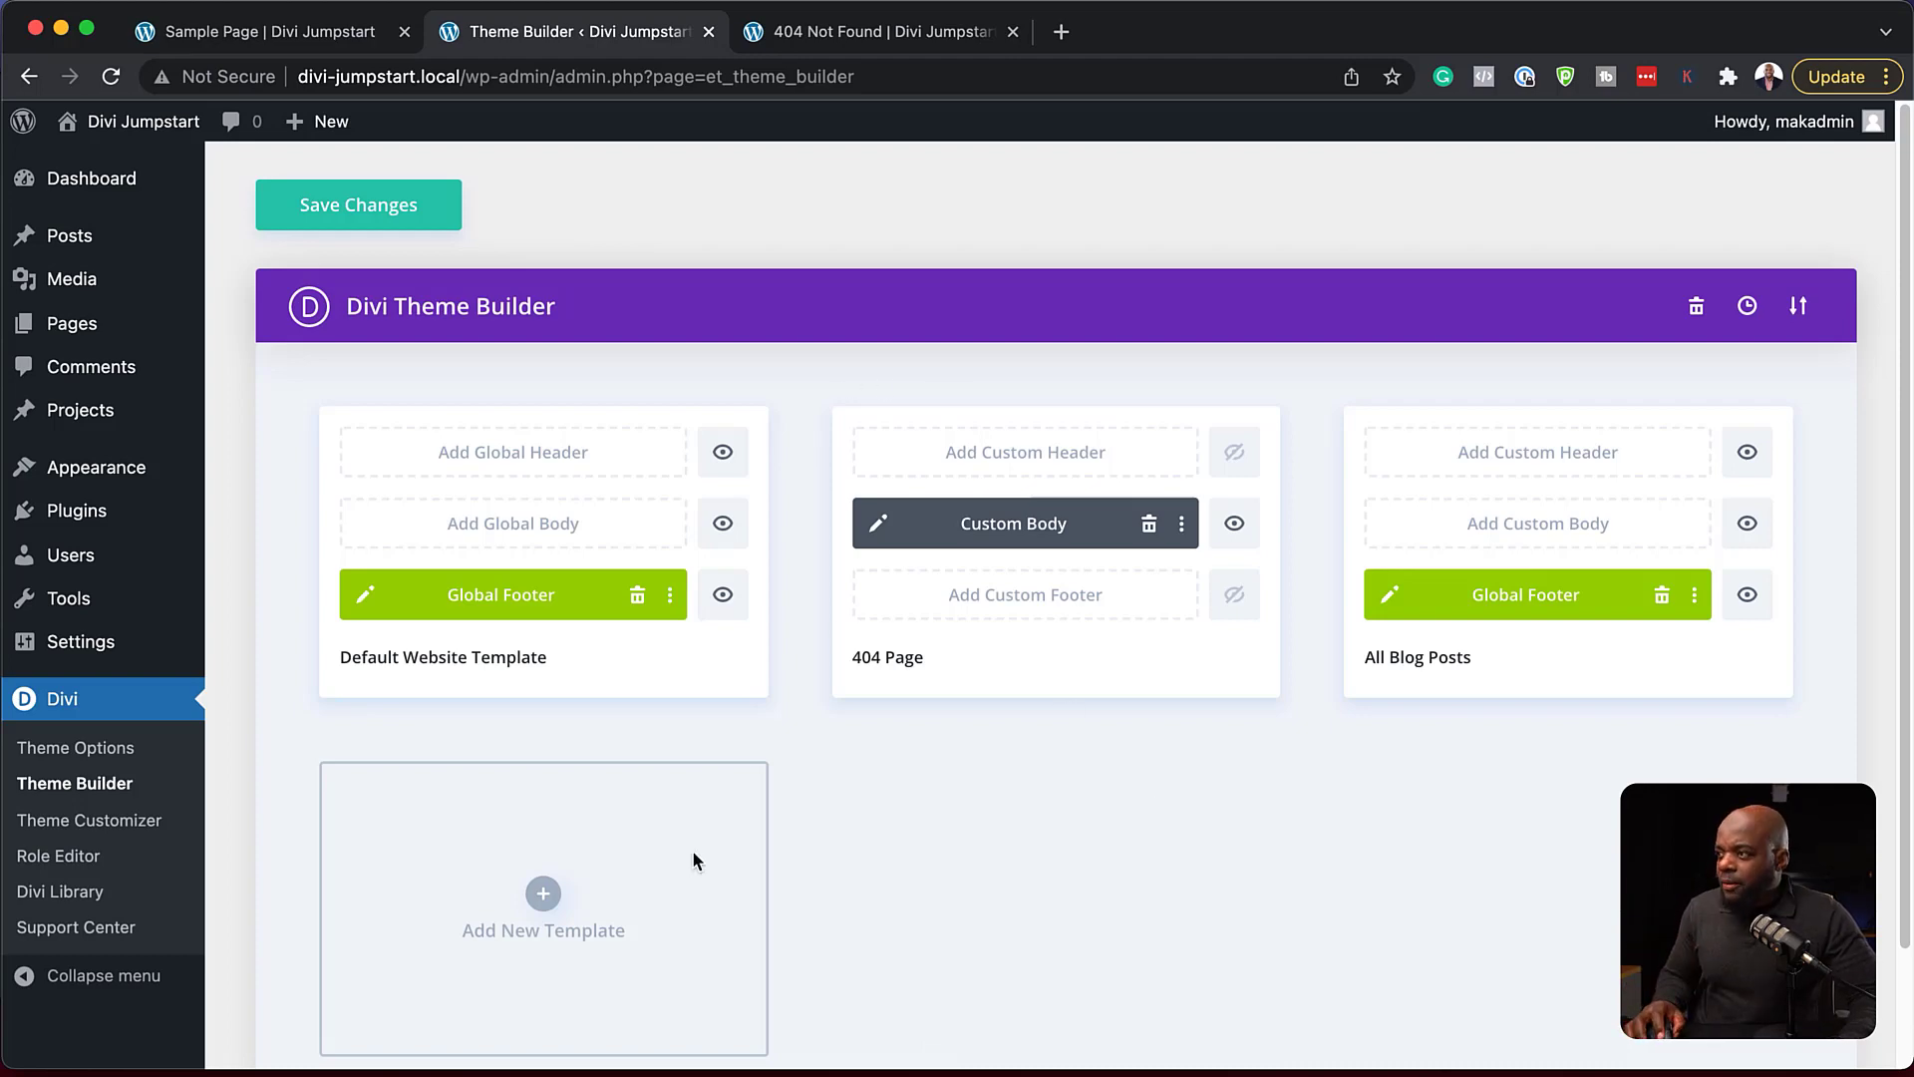
- Create an All Pages template and delete its inherited Global Footer, leaving all areas empty
click(544, 895)
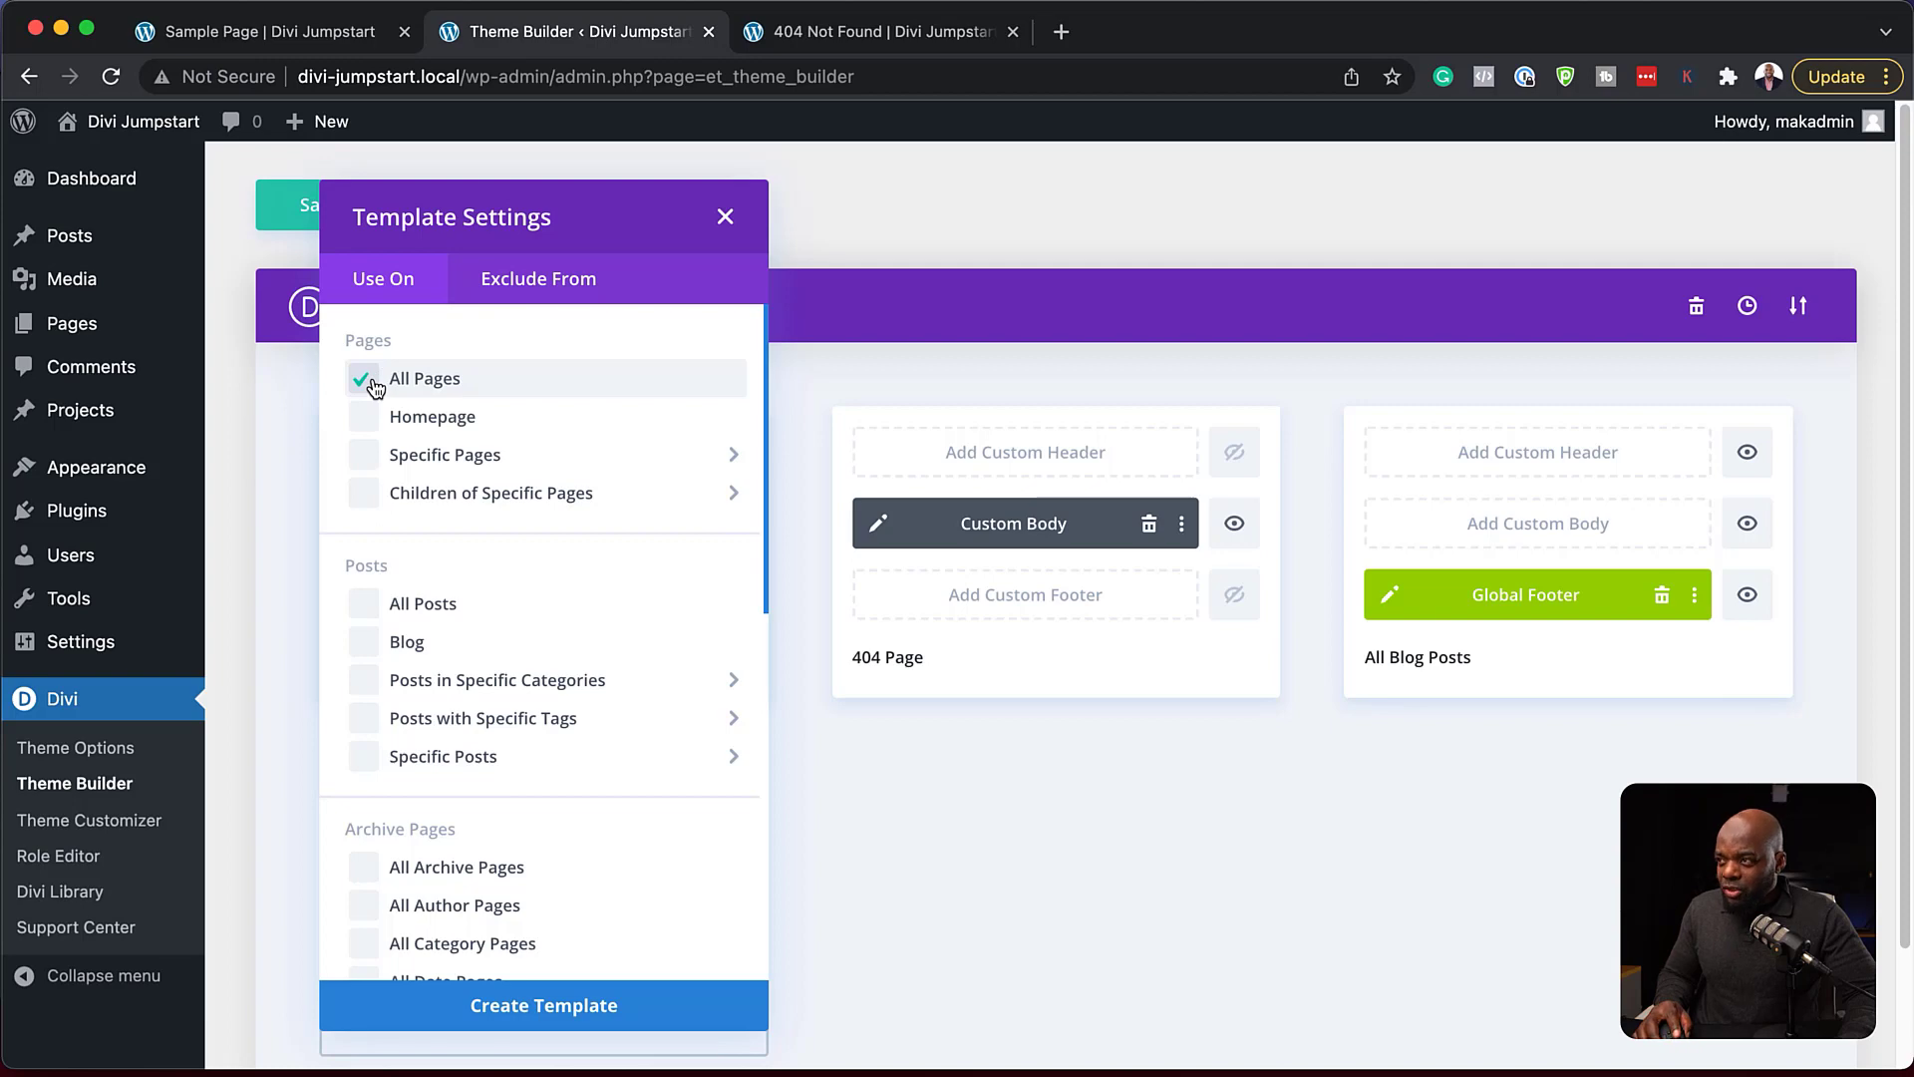
click(602, 1006)
scroll(1266, 933, down, 2)
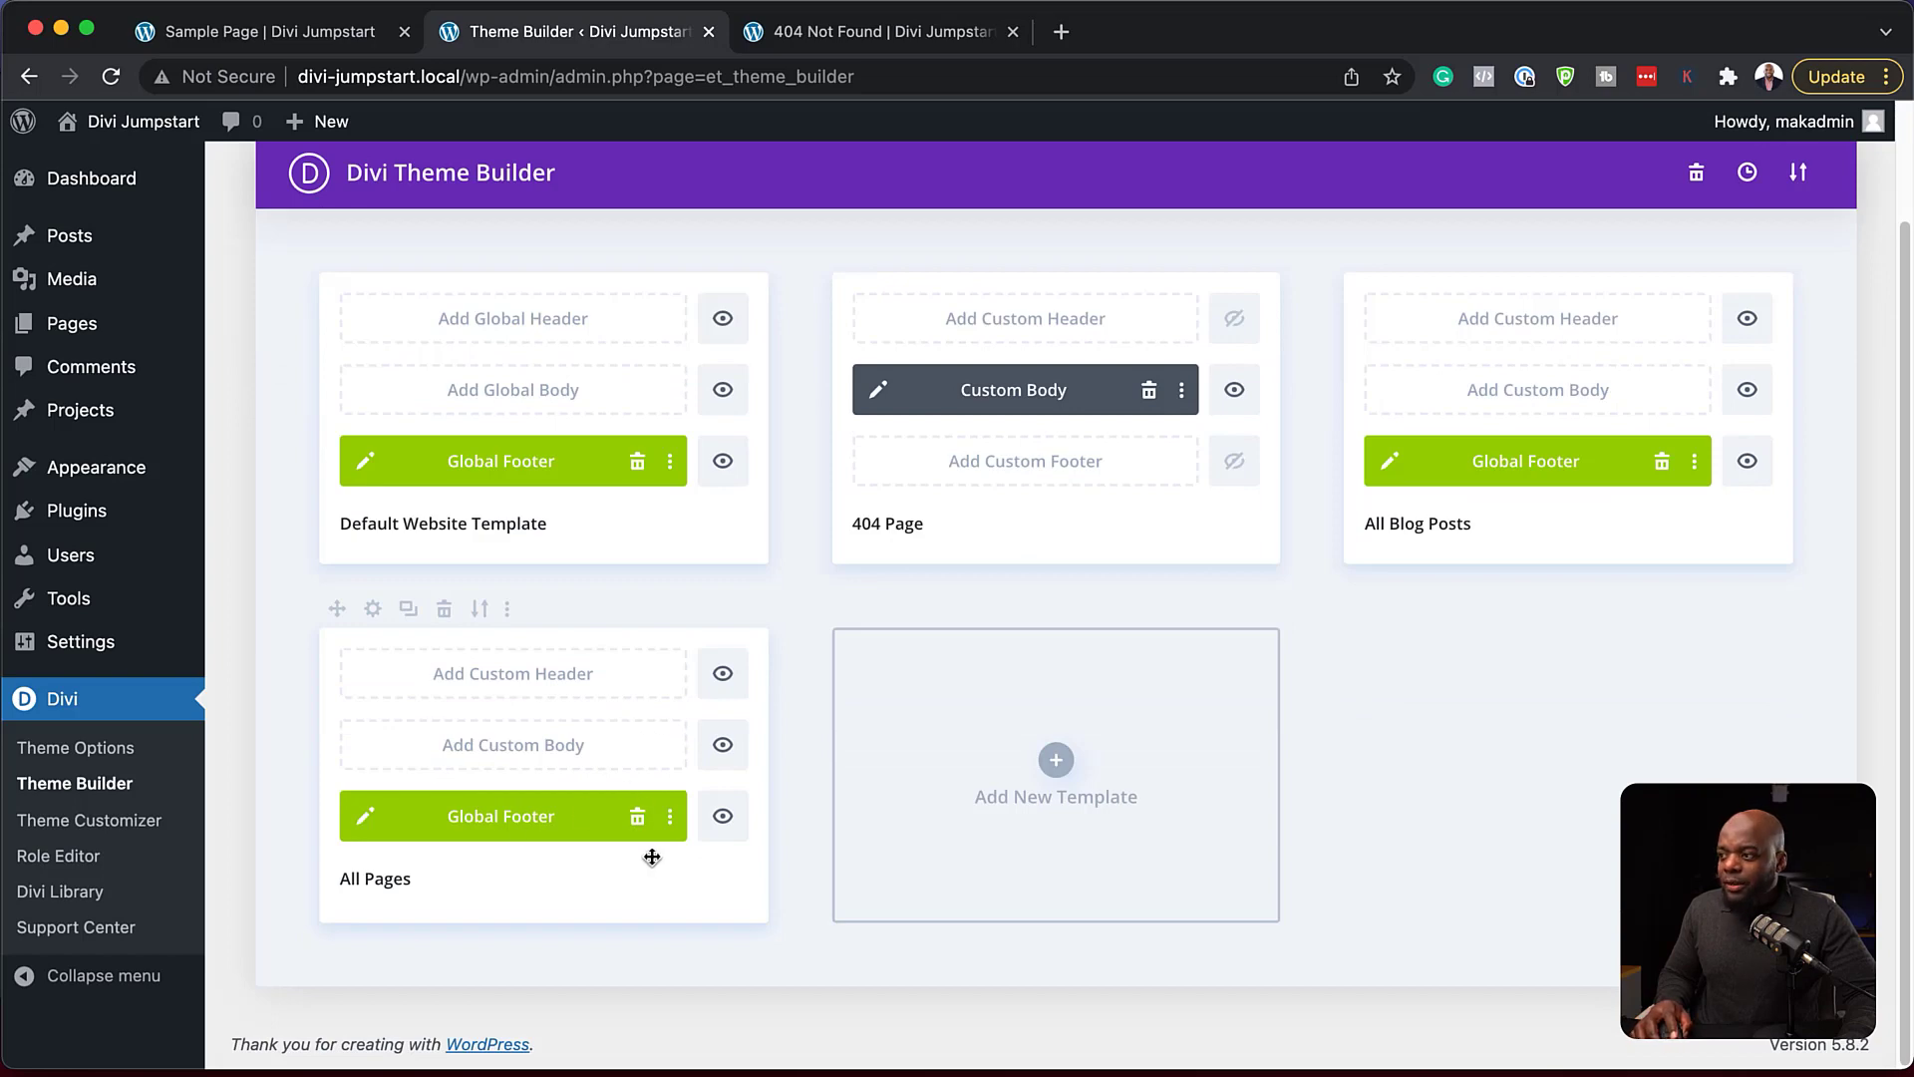
click(638, 819)
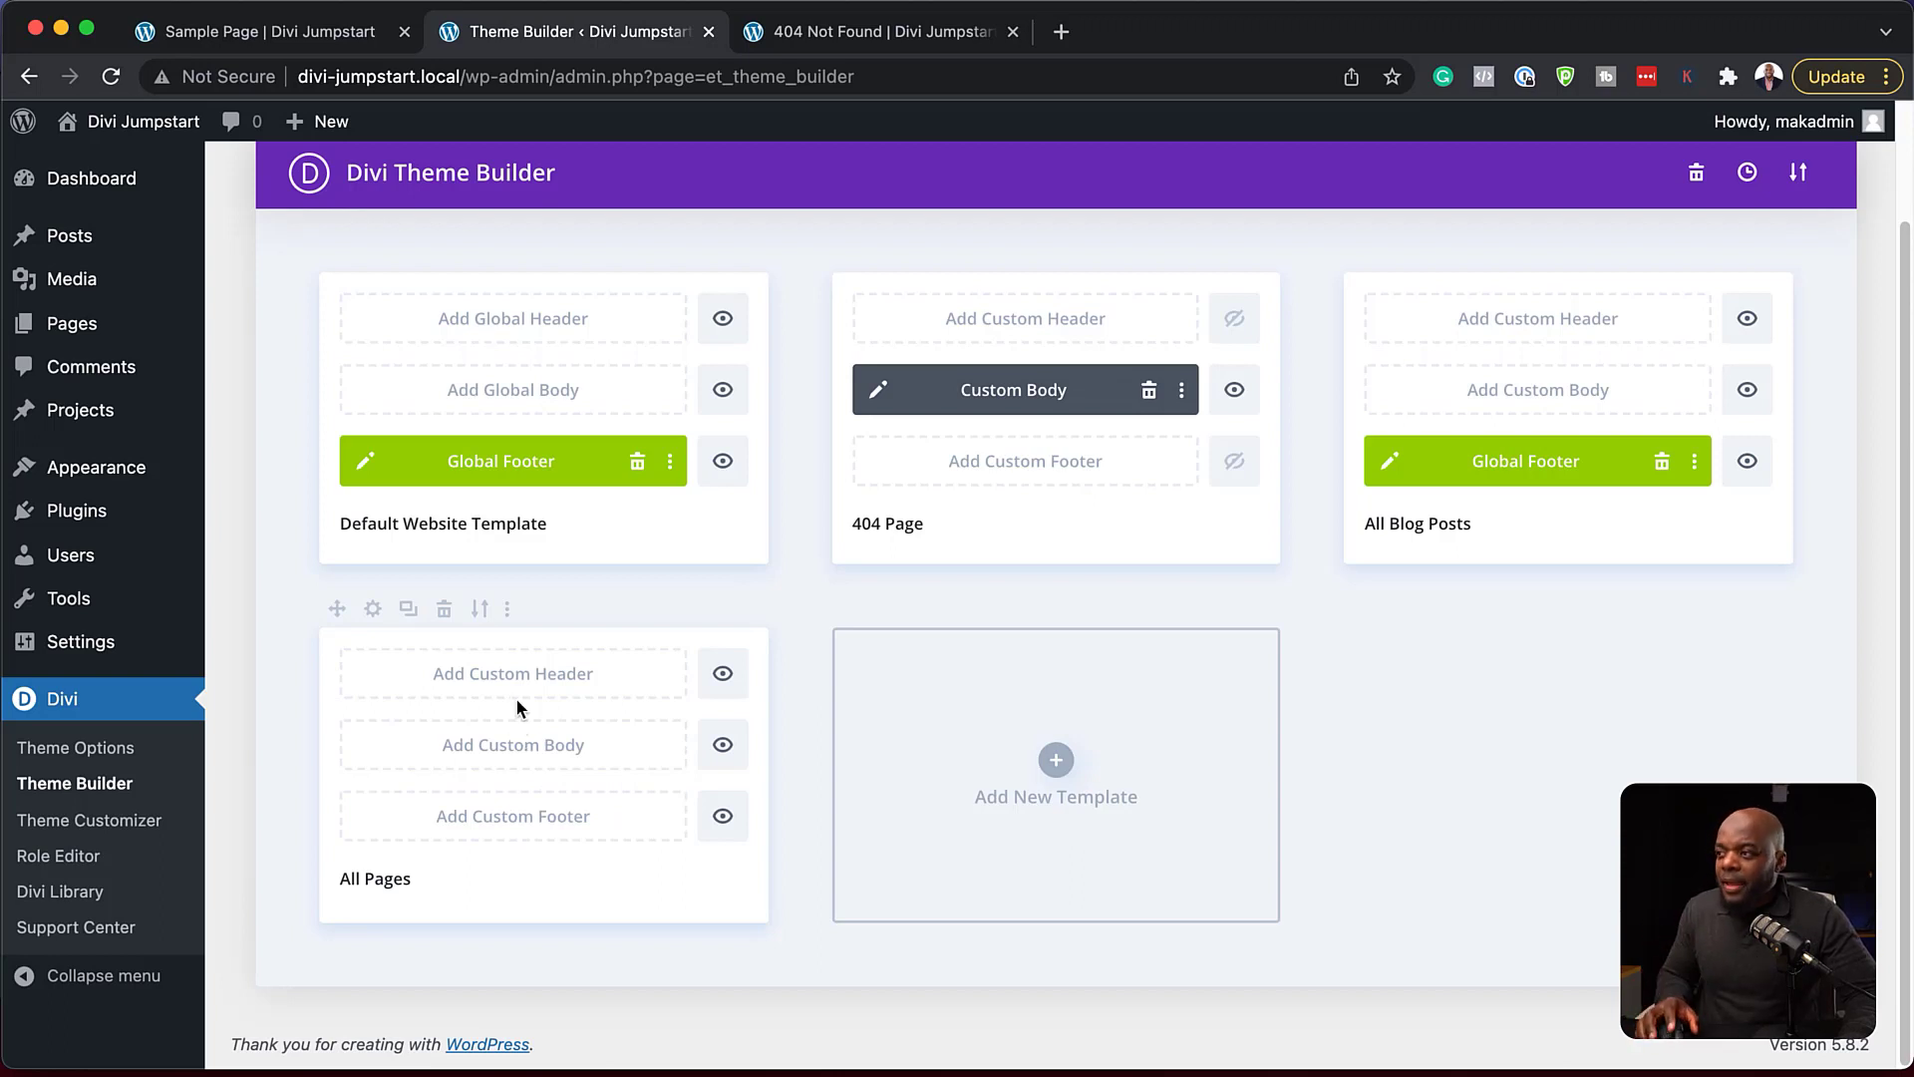
- Exclude the Homepage, Support and Sample Page from the All Pages template and save
click(373, 610)
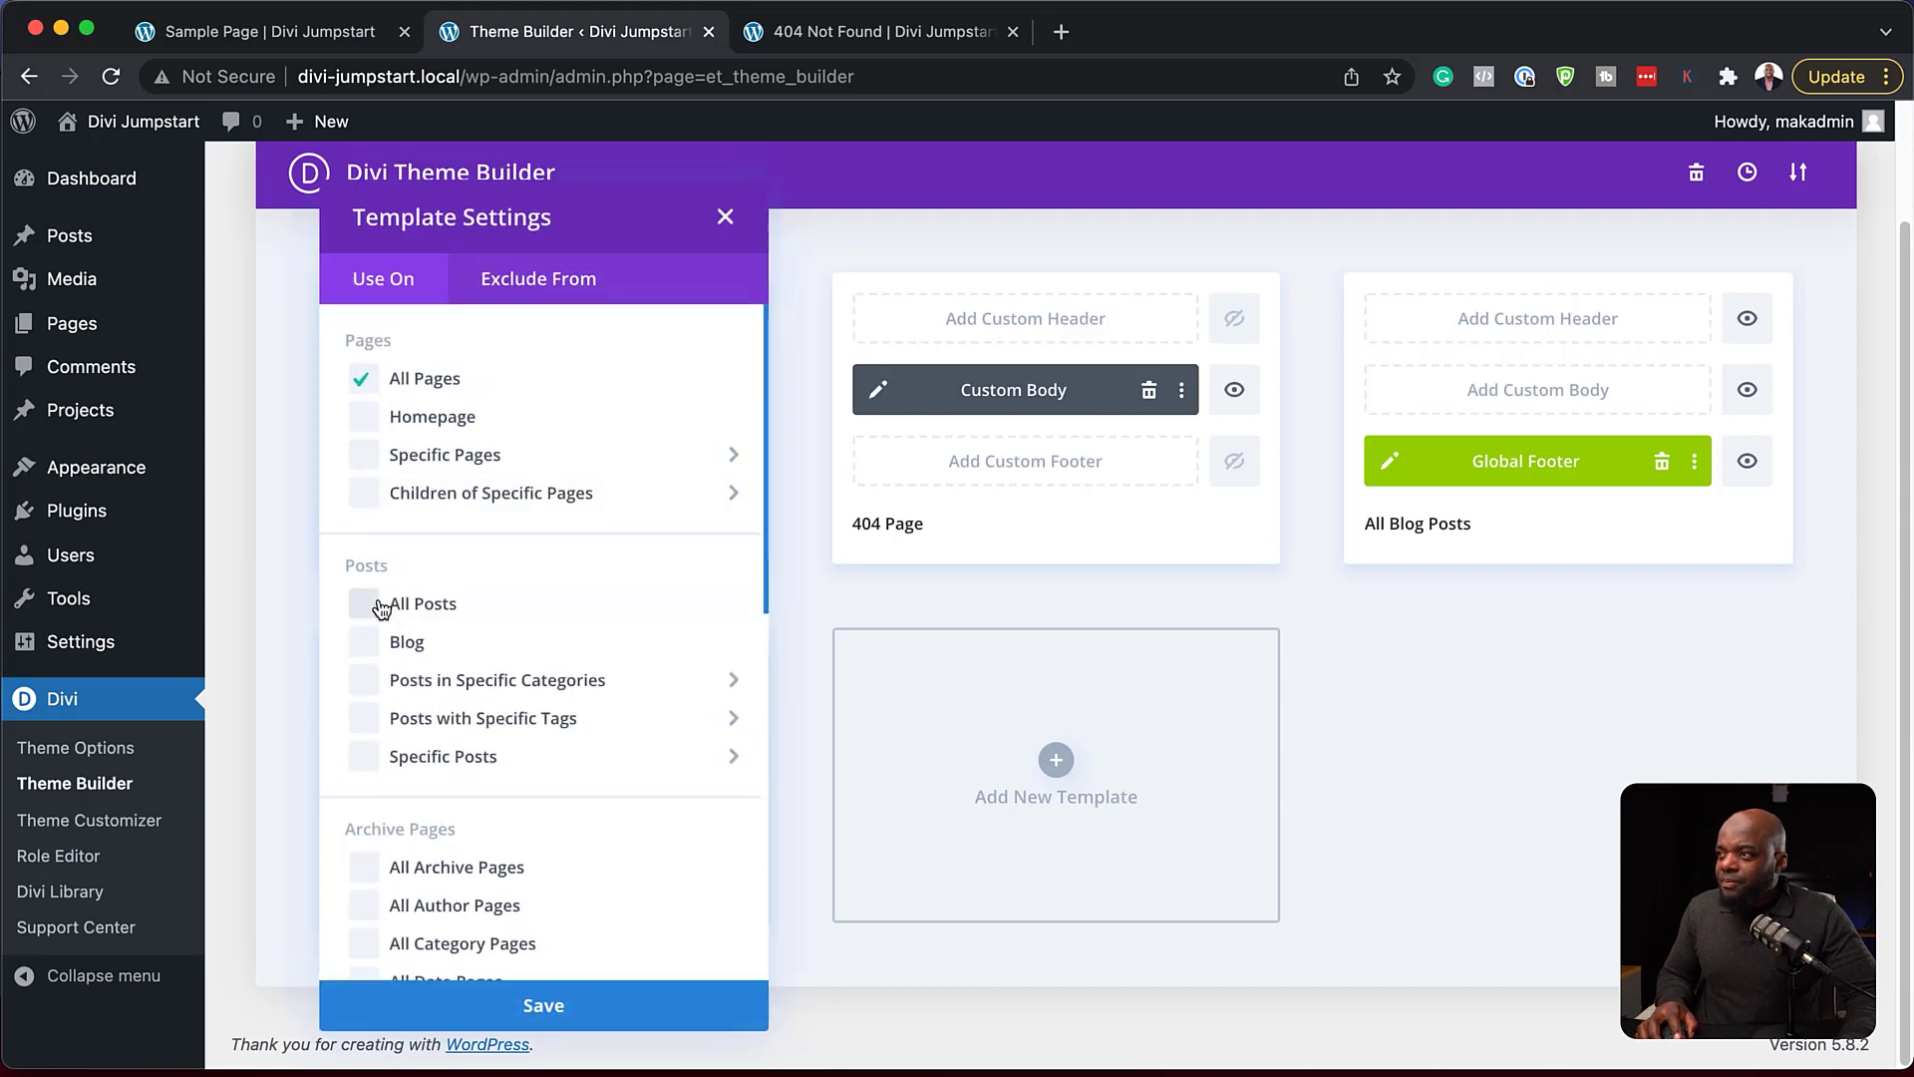
click(538, 279)
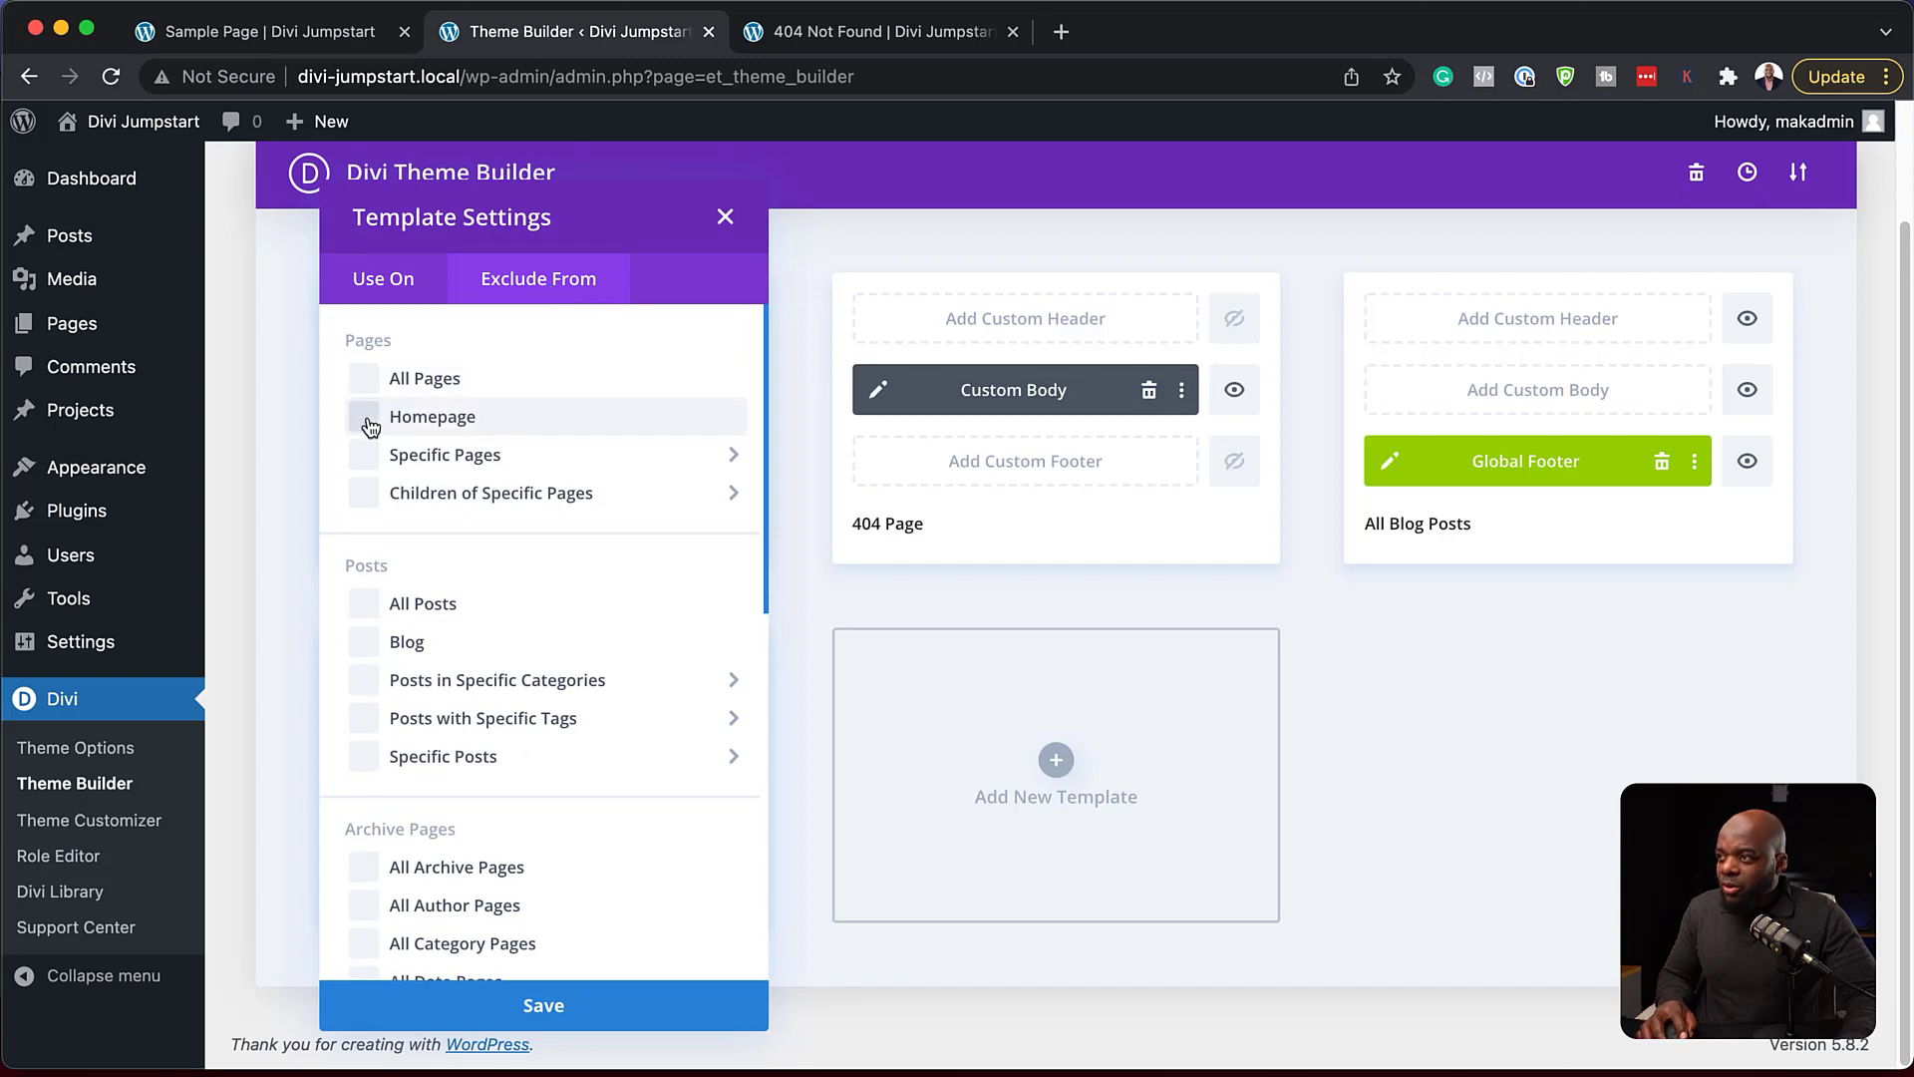
mouse_move(365, 466)
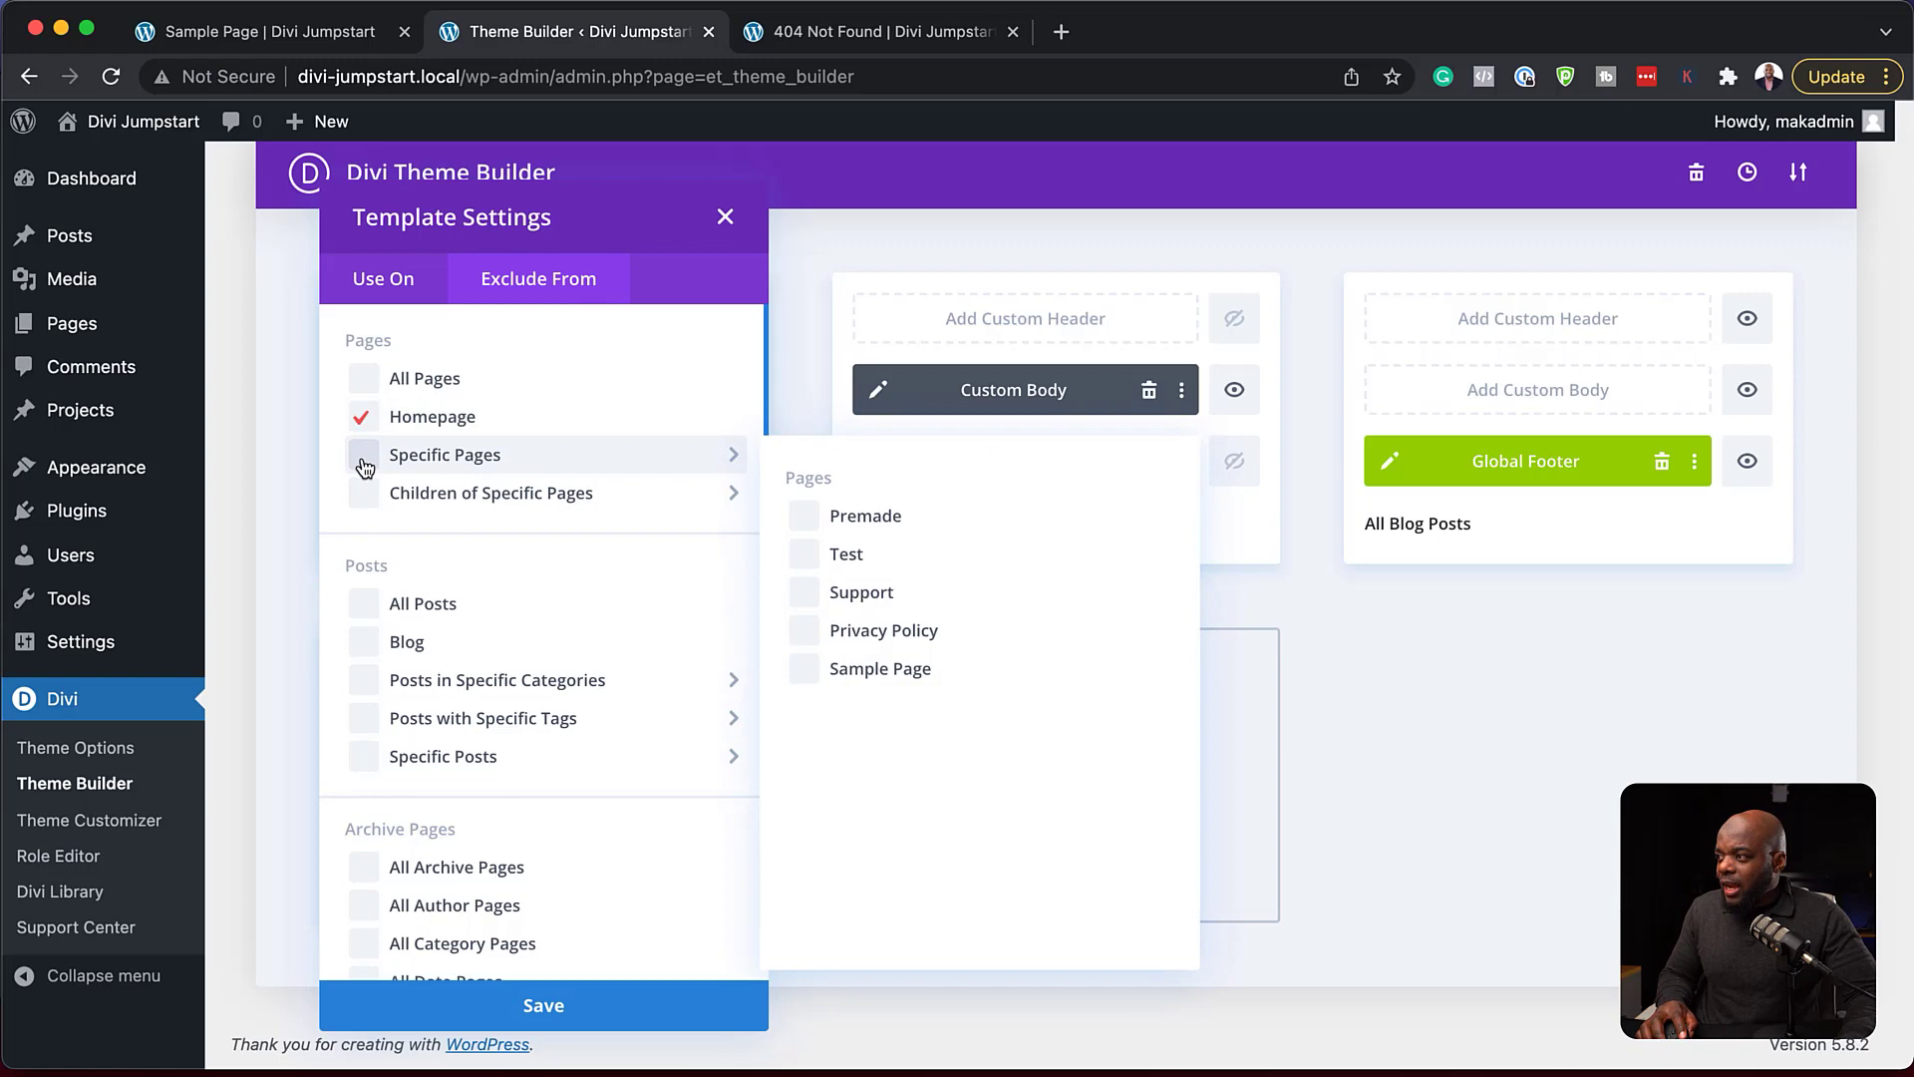
click(809, 596)
click(804, 670)
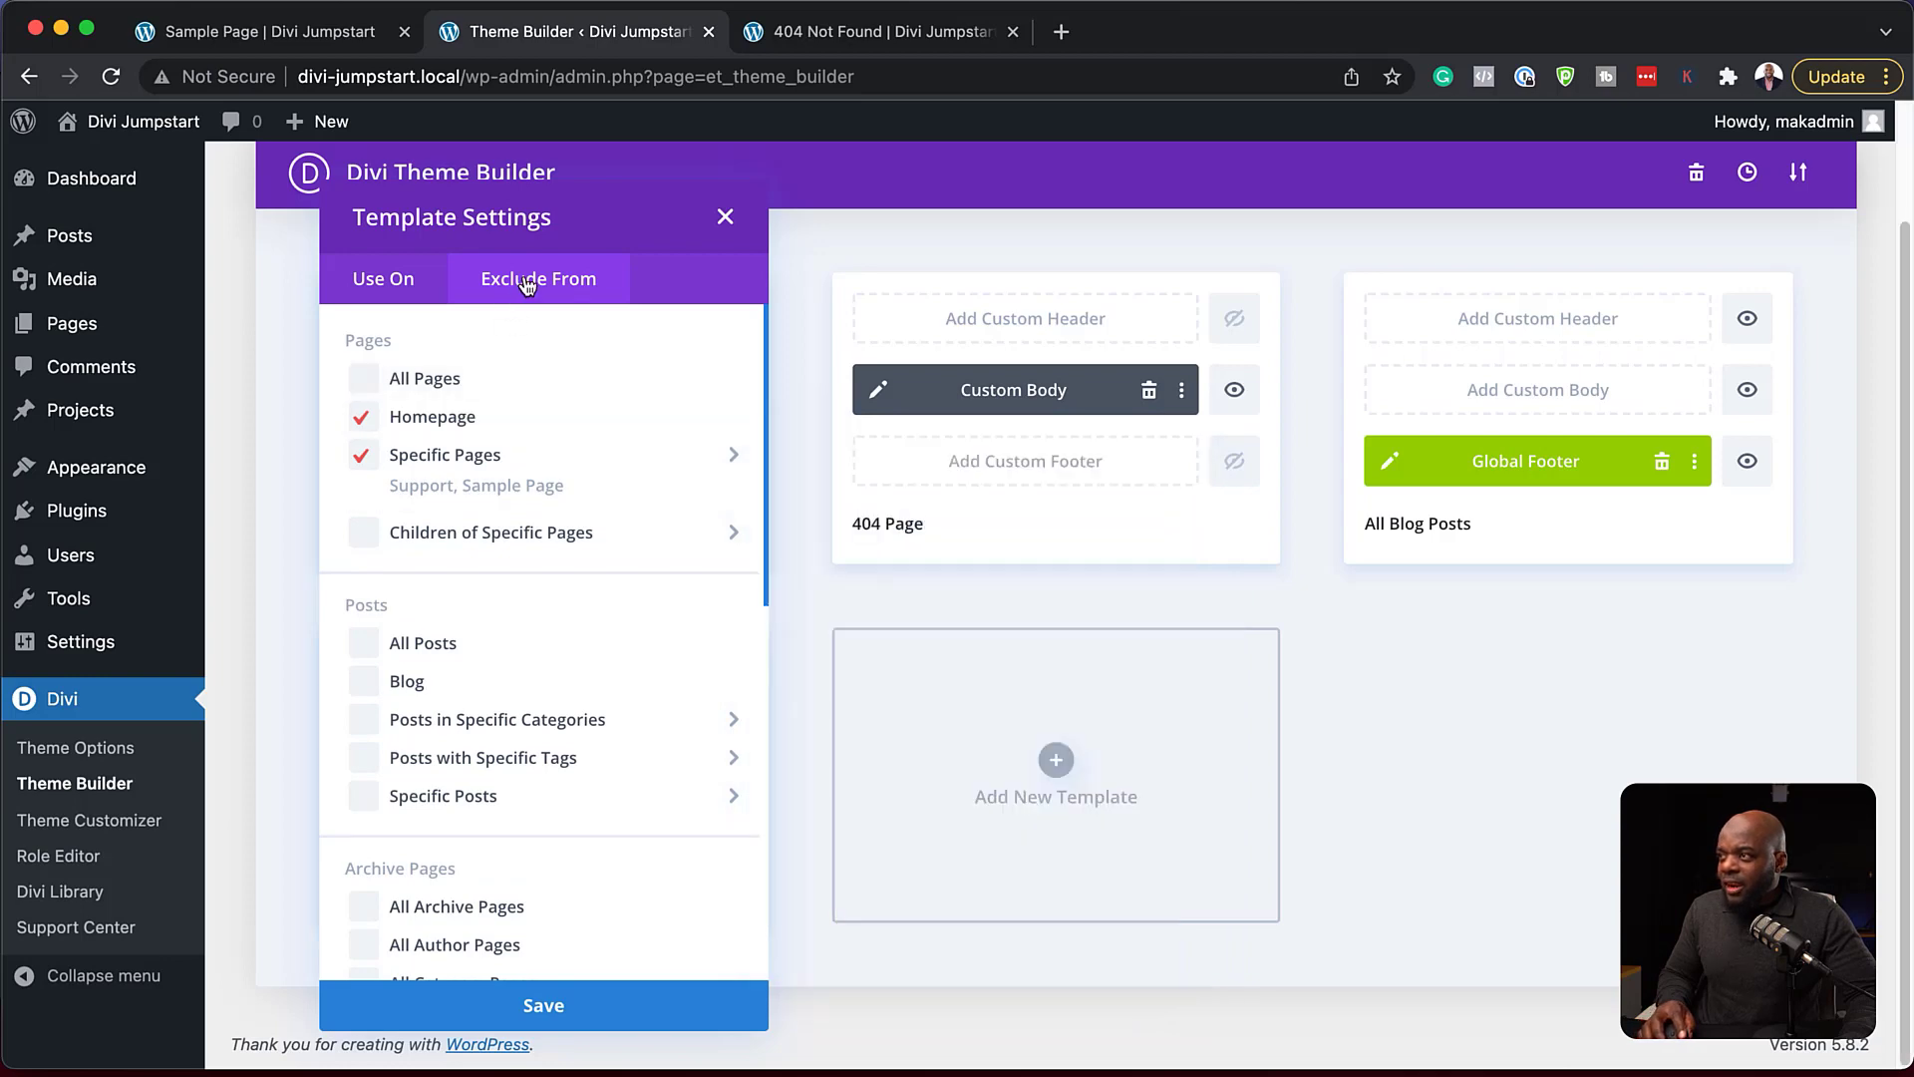
click(591, 1019)
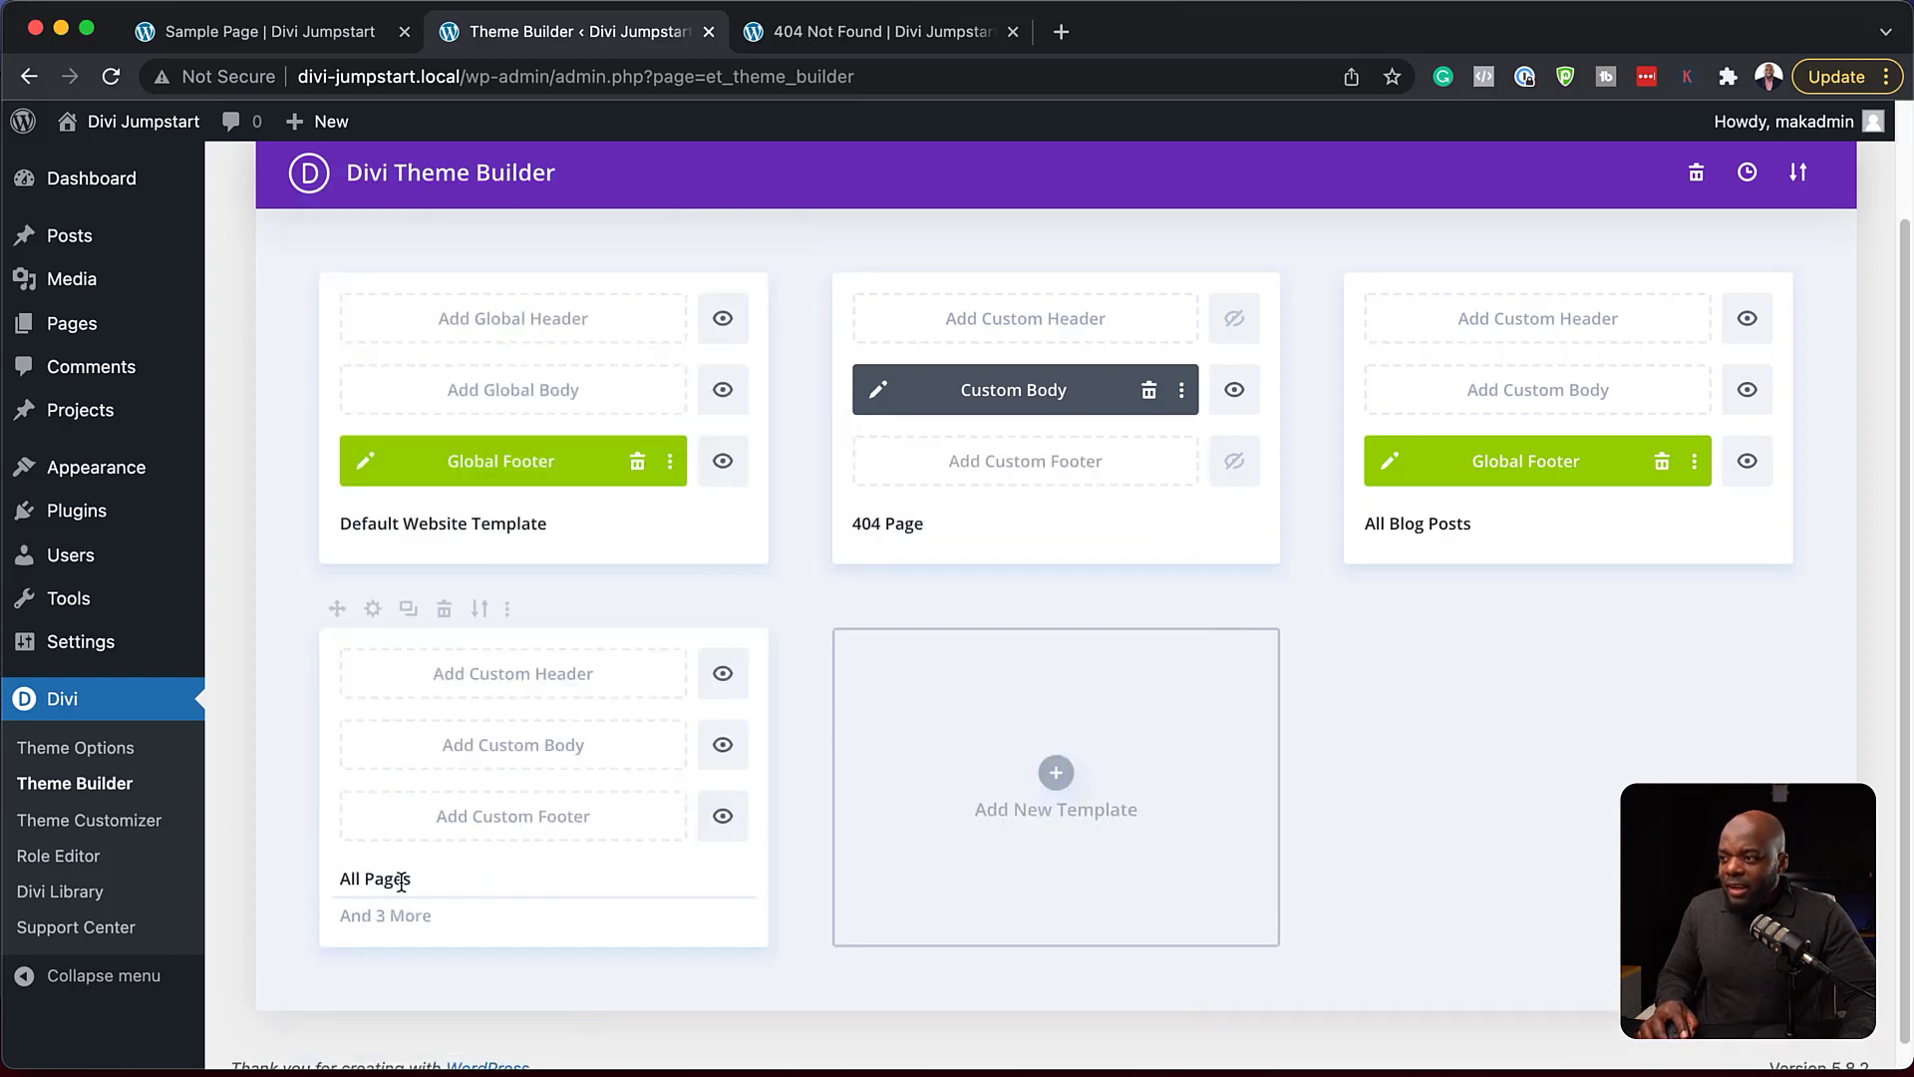
mouse_move(453, 881)
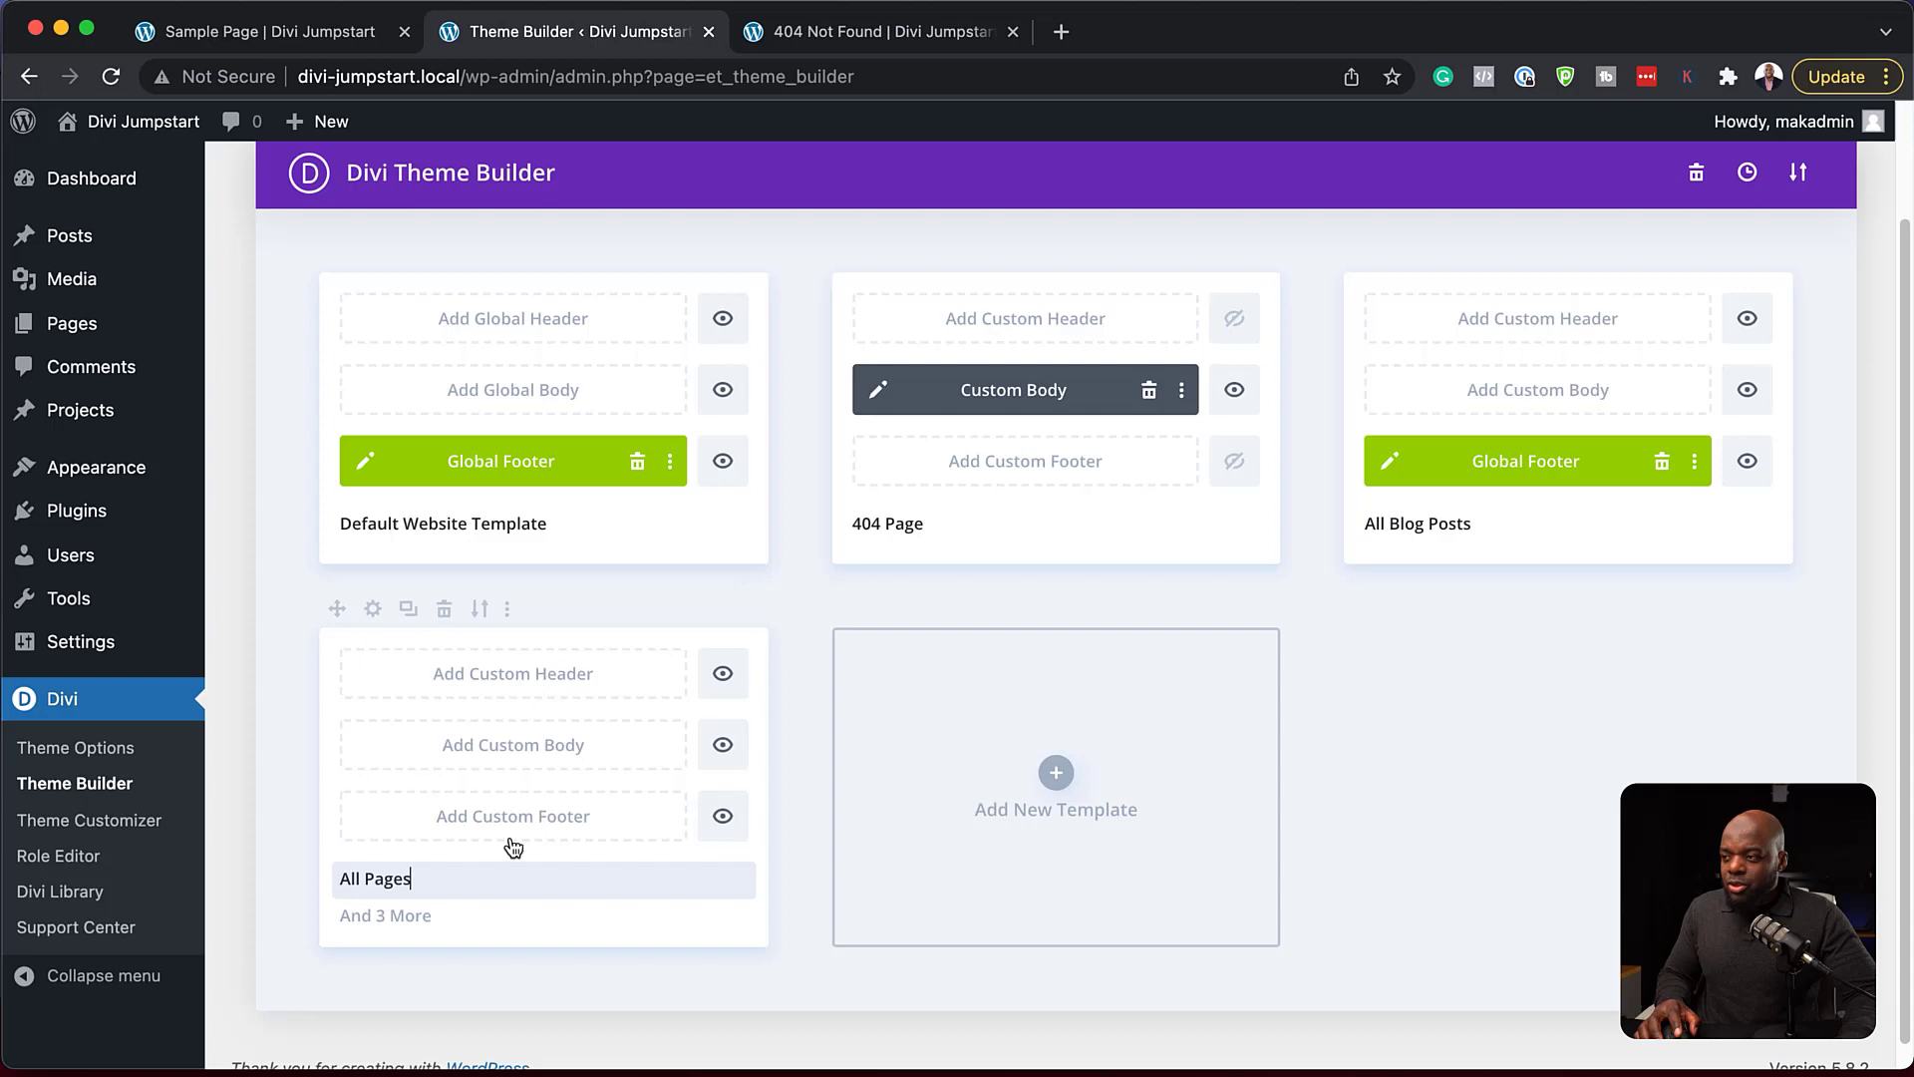
- Review the All Pages template's specific-page assignments and close them without changes
click(508, 611)
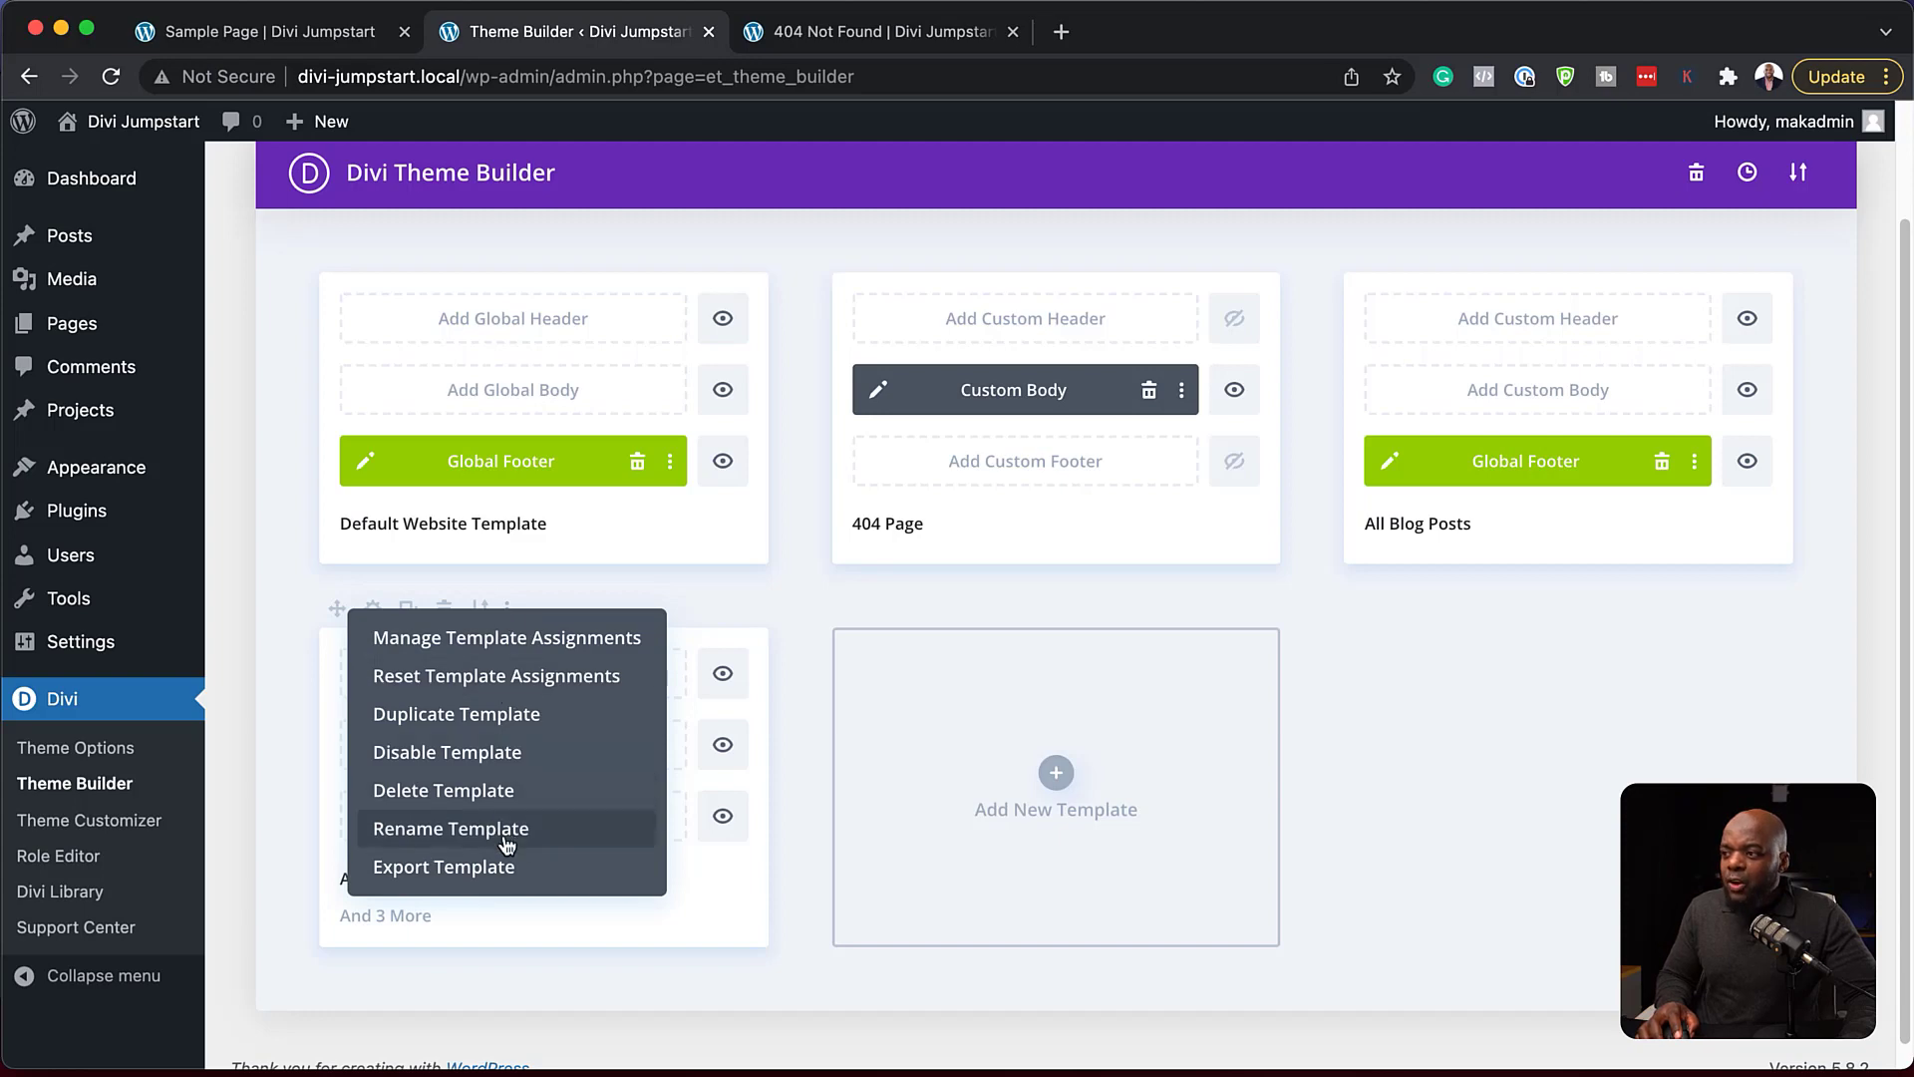
click(482, 641)
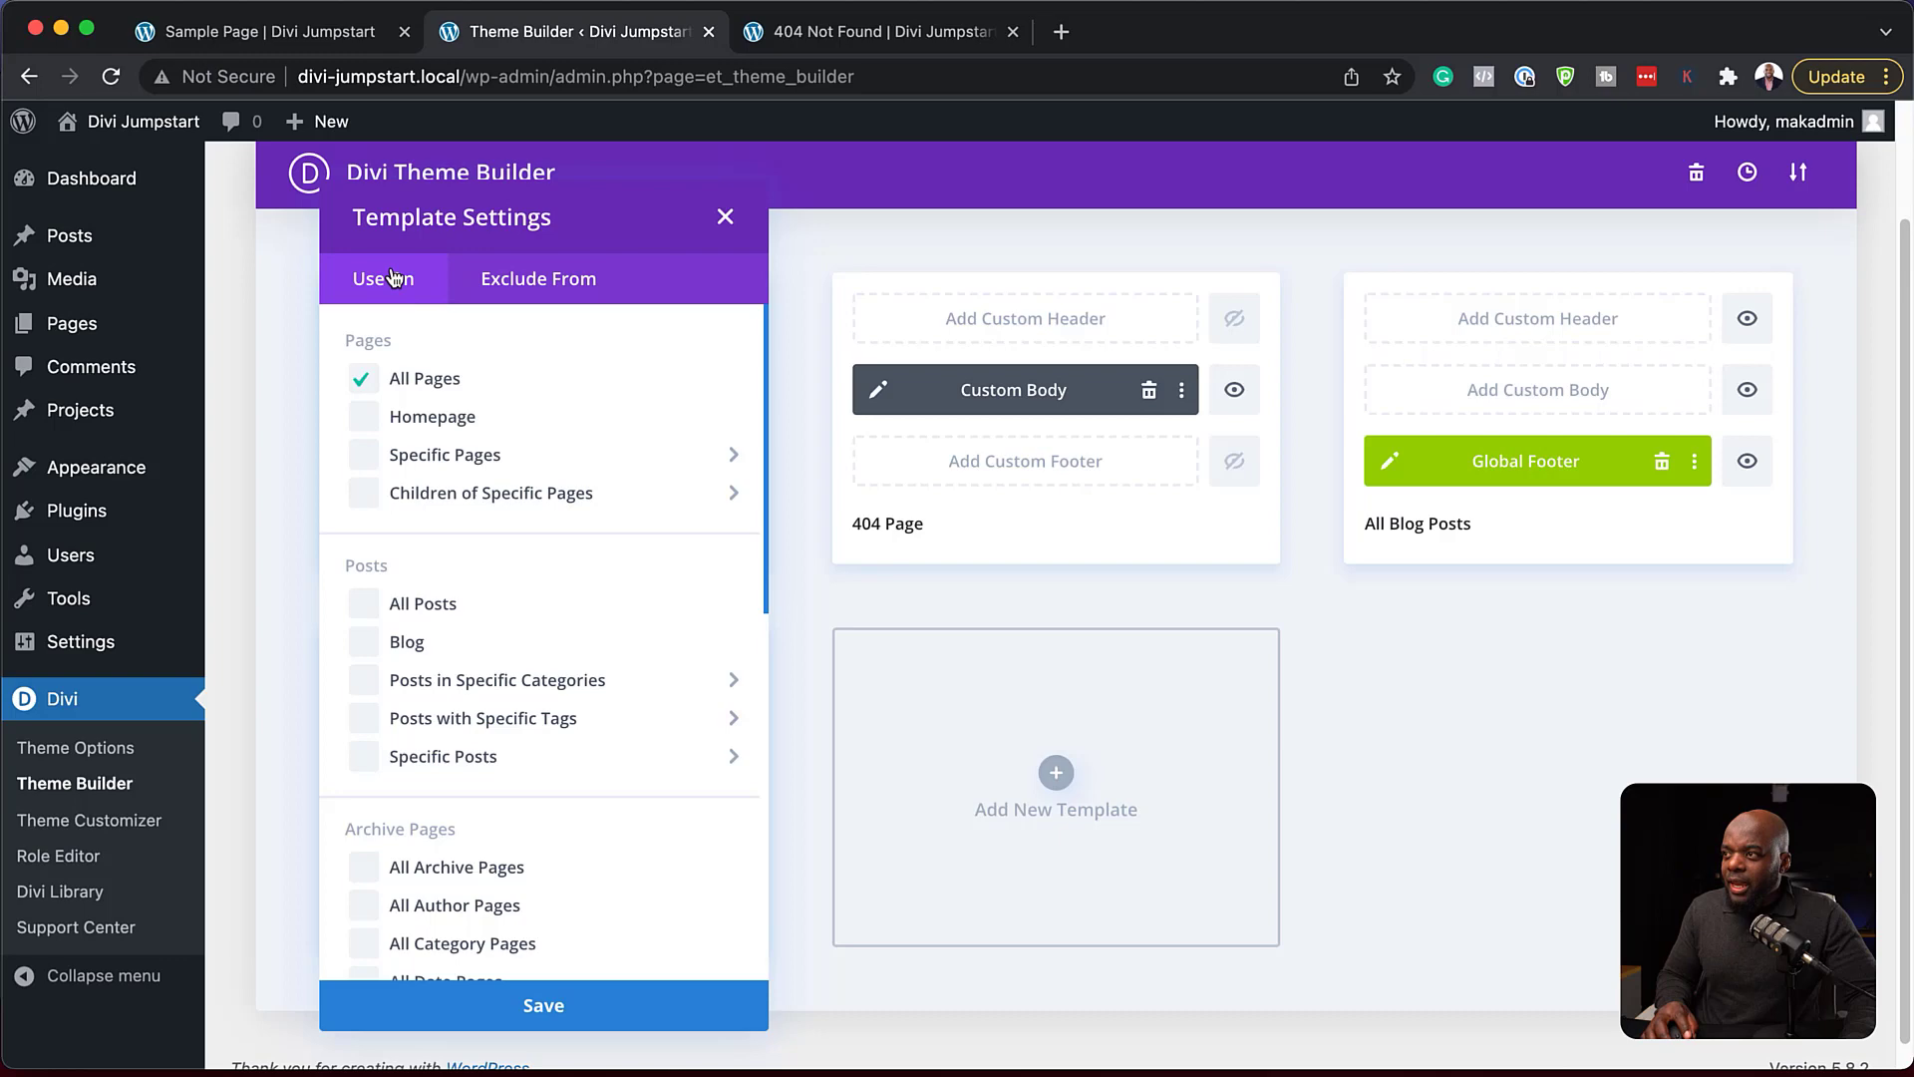
click(371, 455)
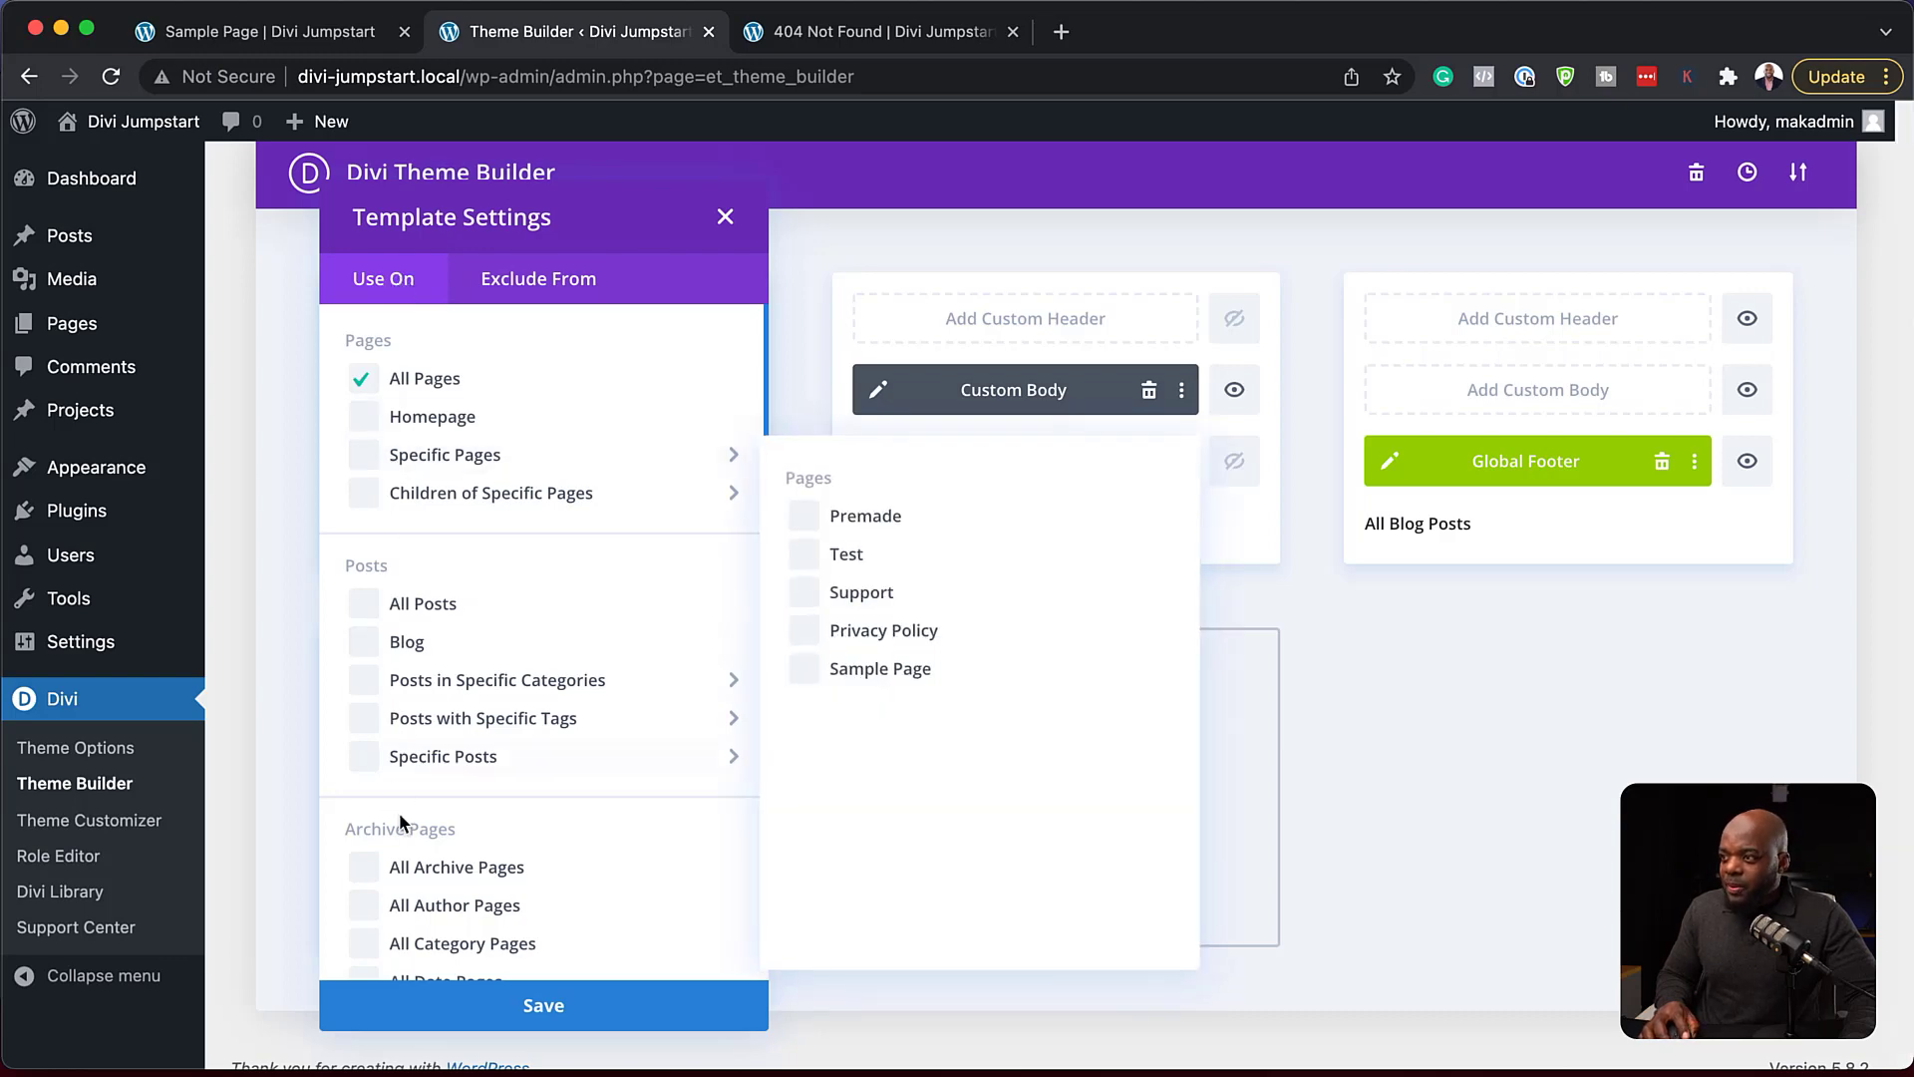
click(726, 217)
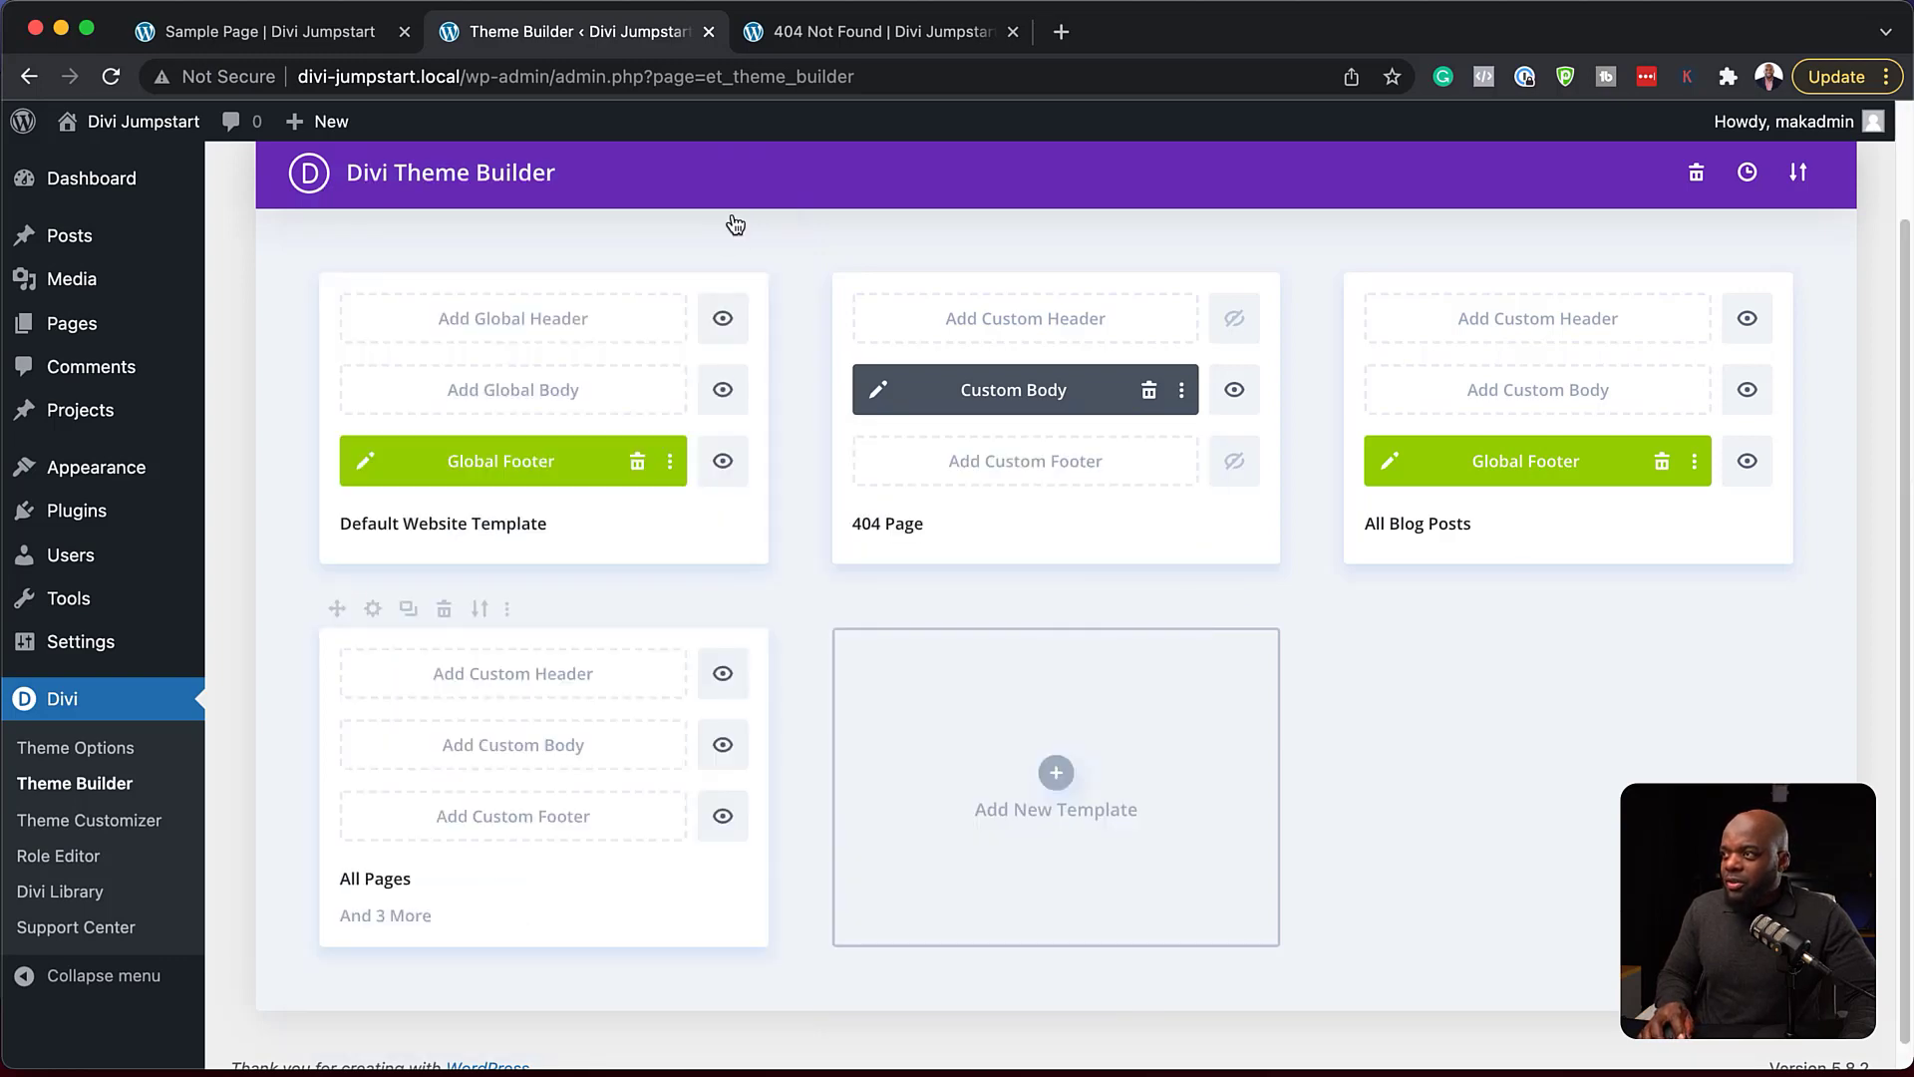
click(509, 610)
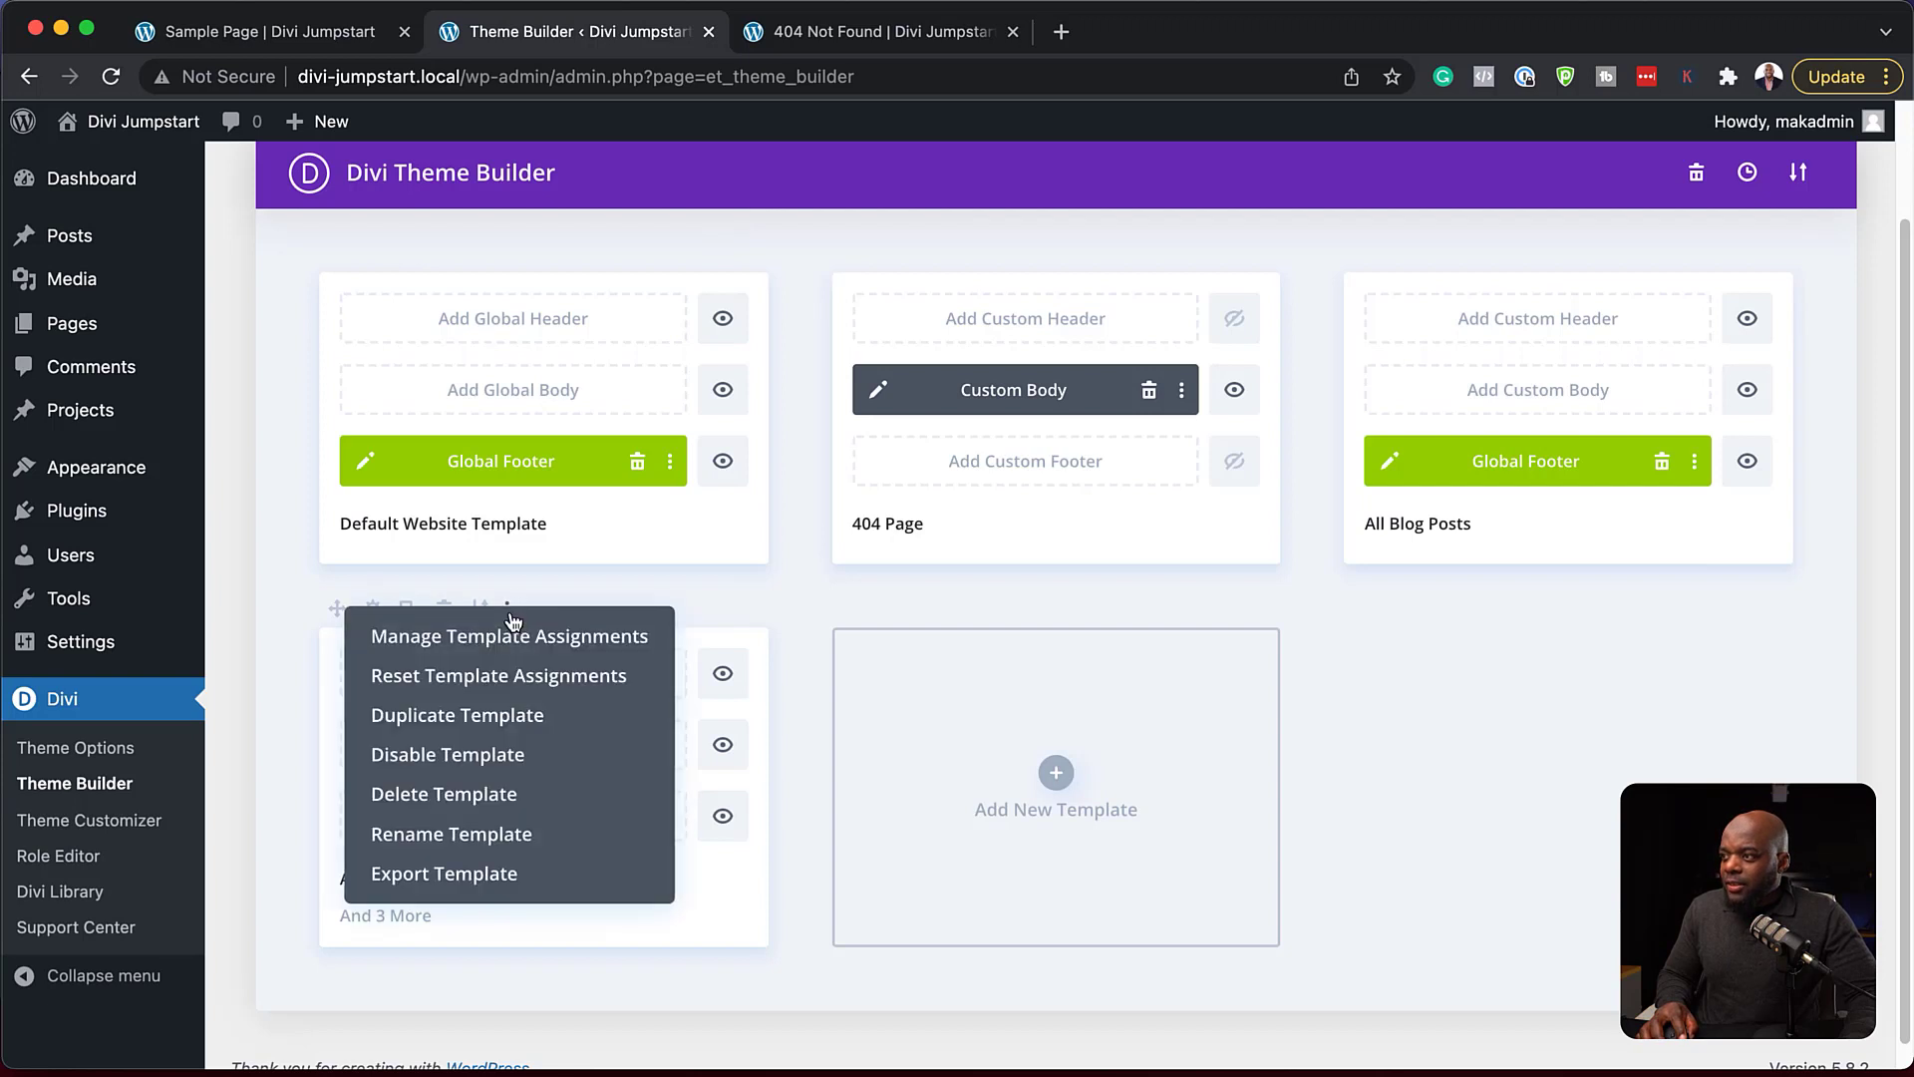
- Reset the template's assignments so it becomes Unassigned, and select its title text
click(566, 692)
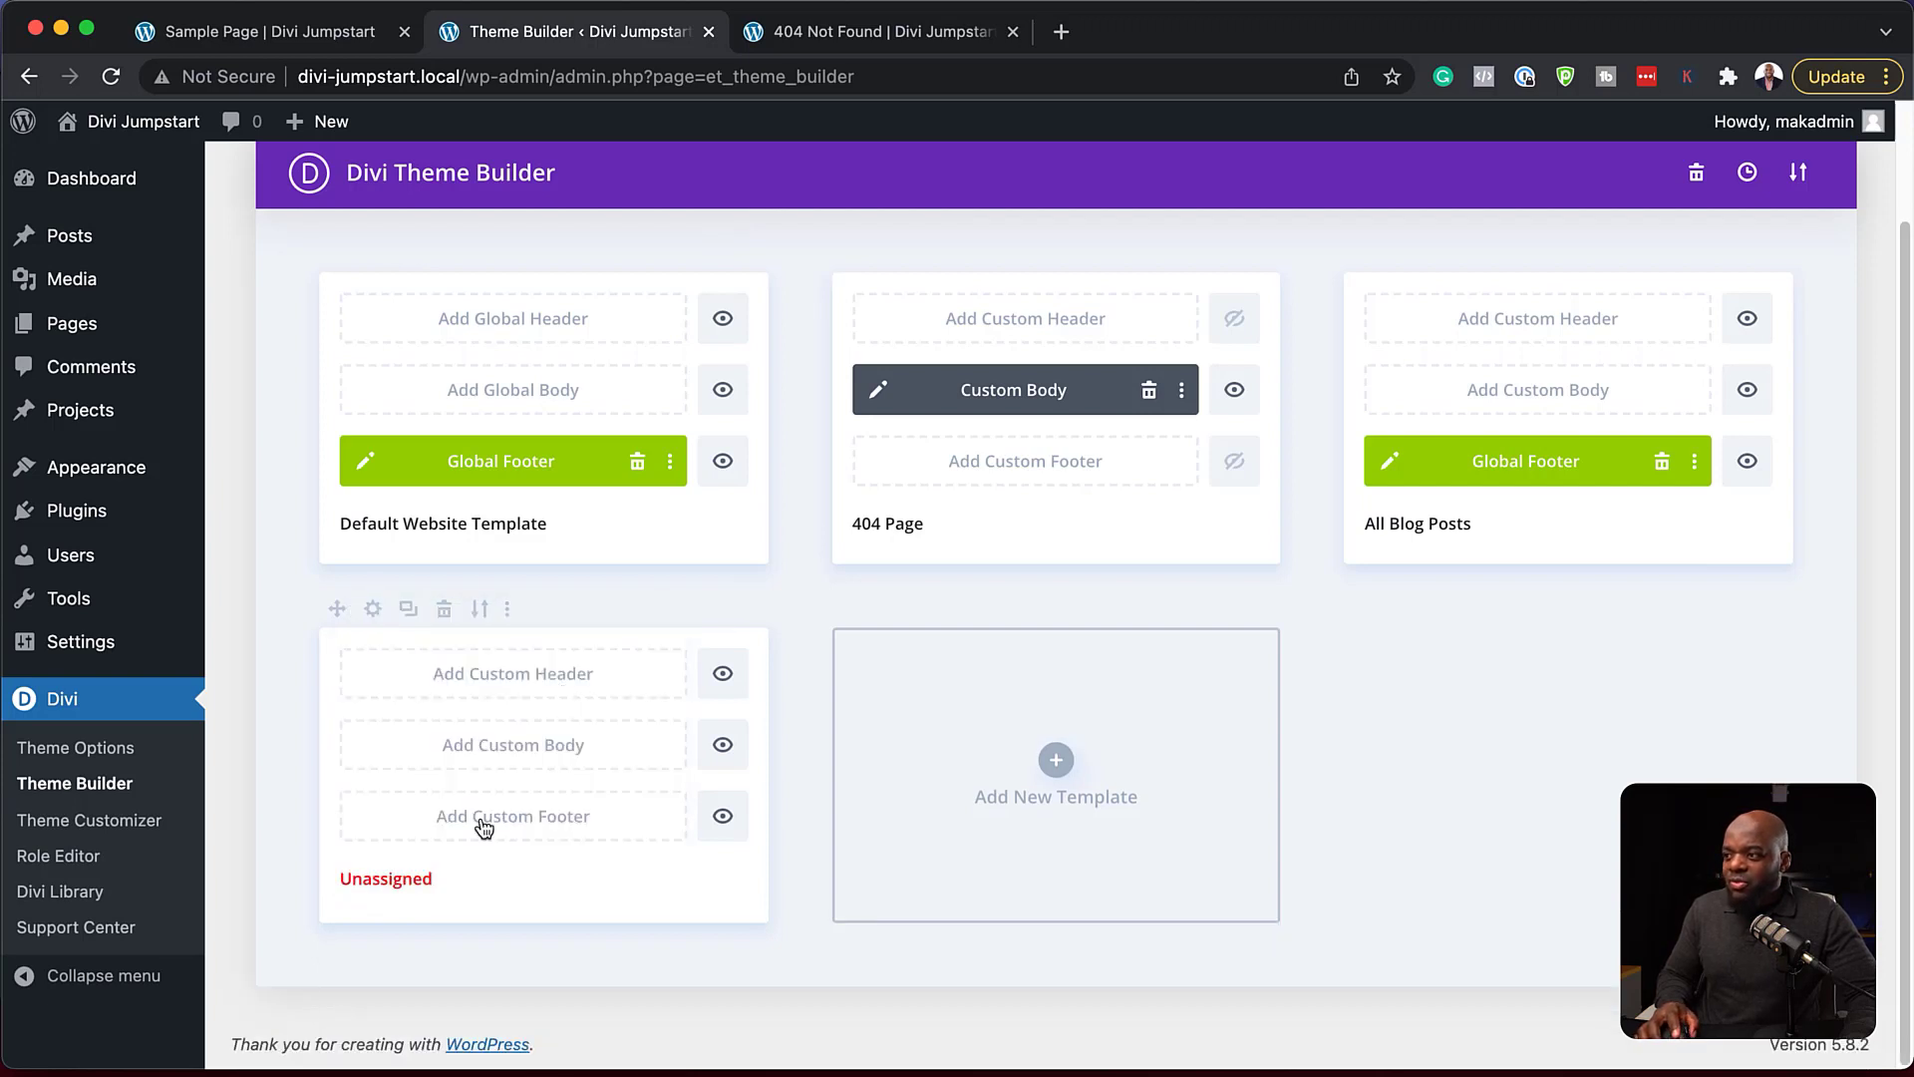
click(403, 885)
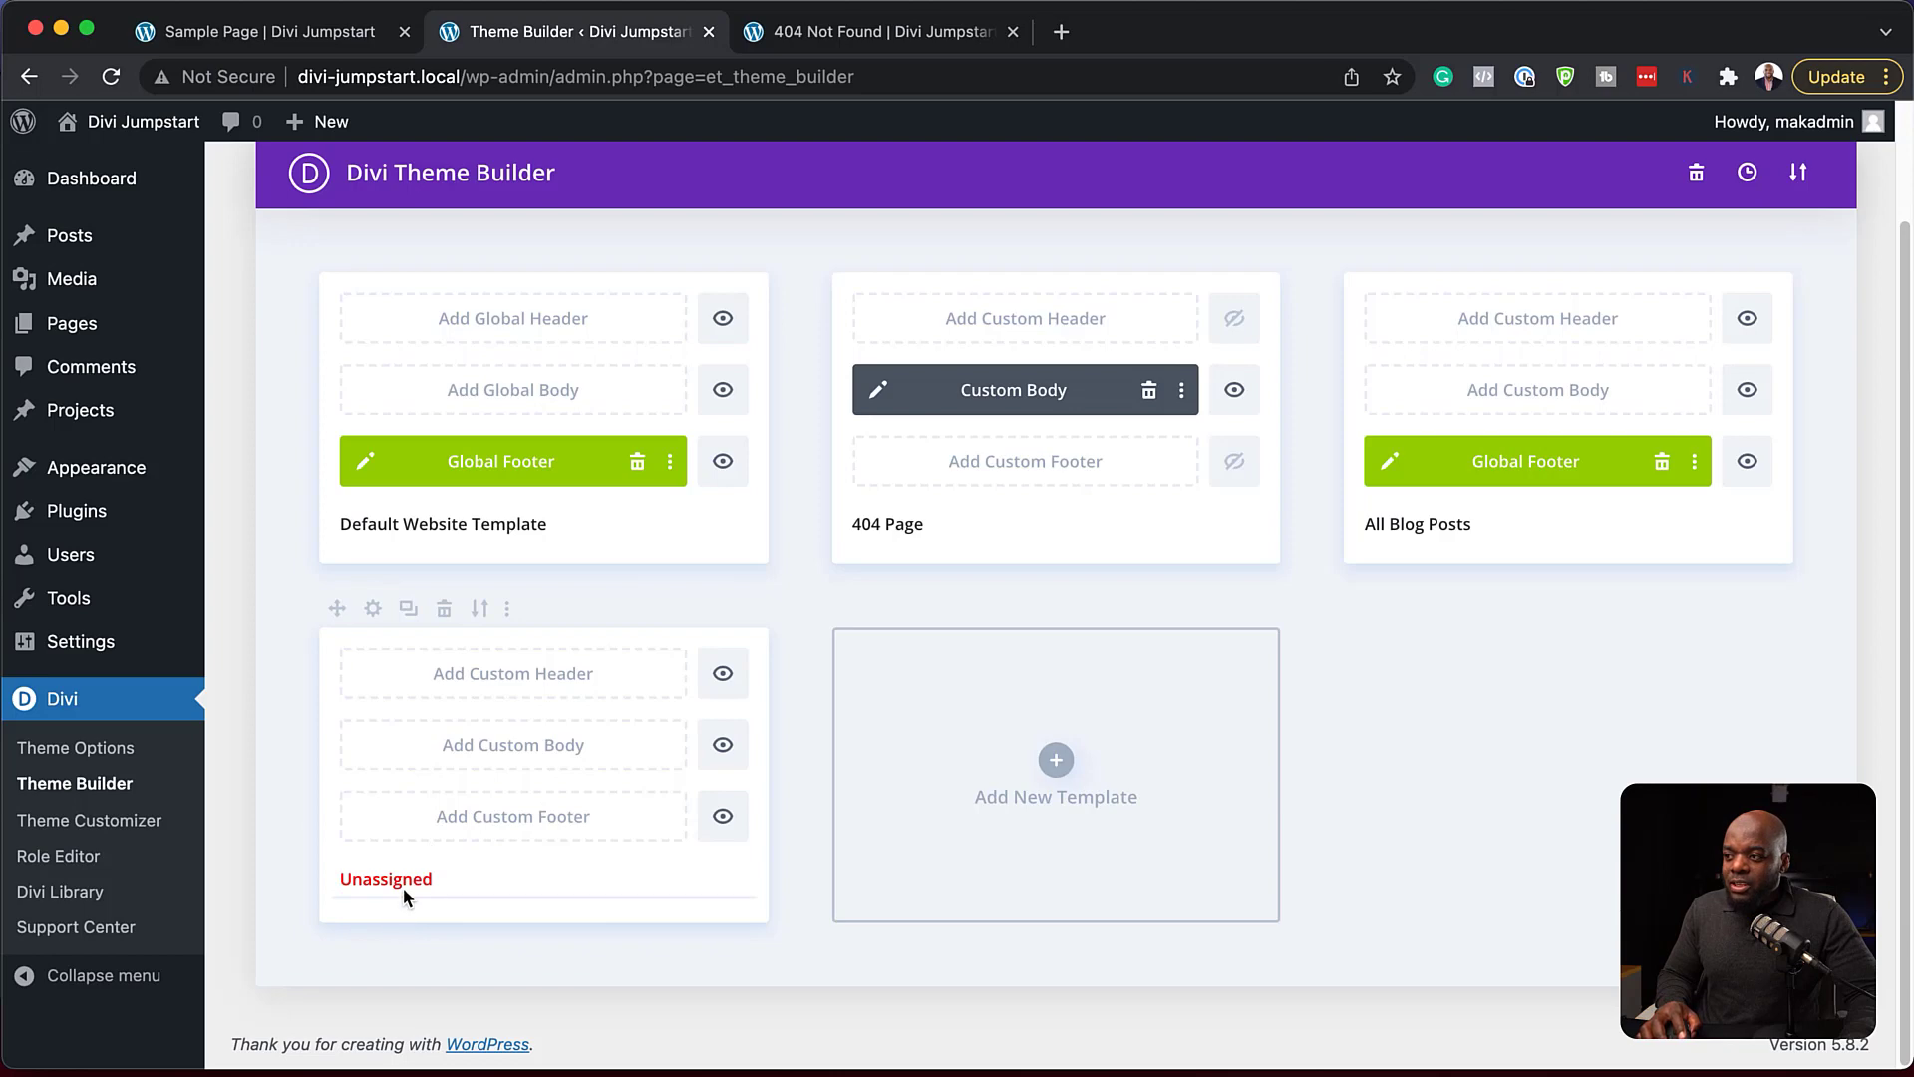
drag(450, 883, 336, 881)
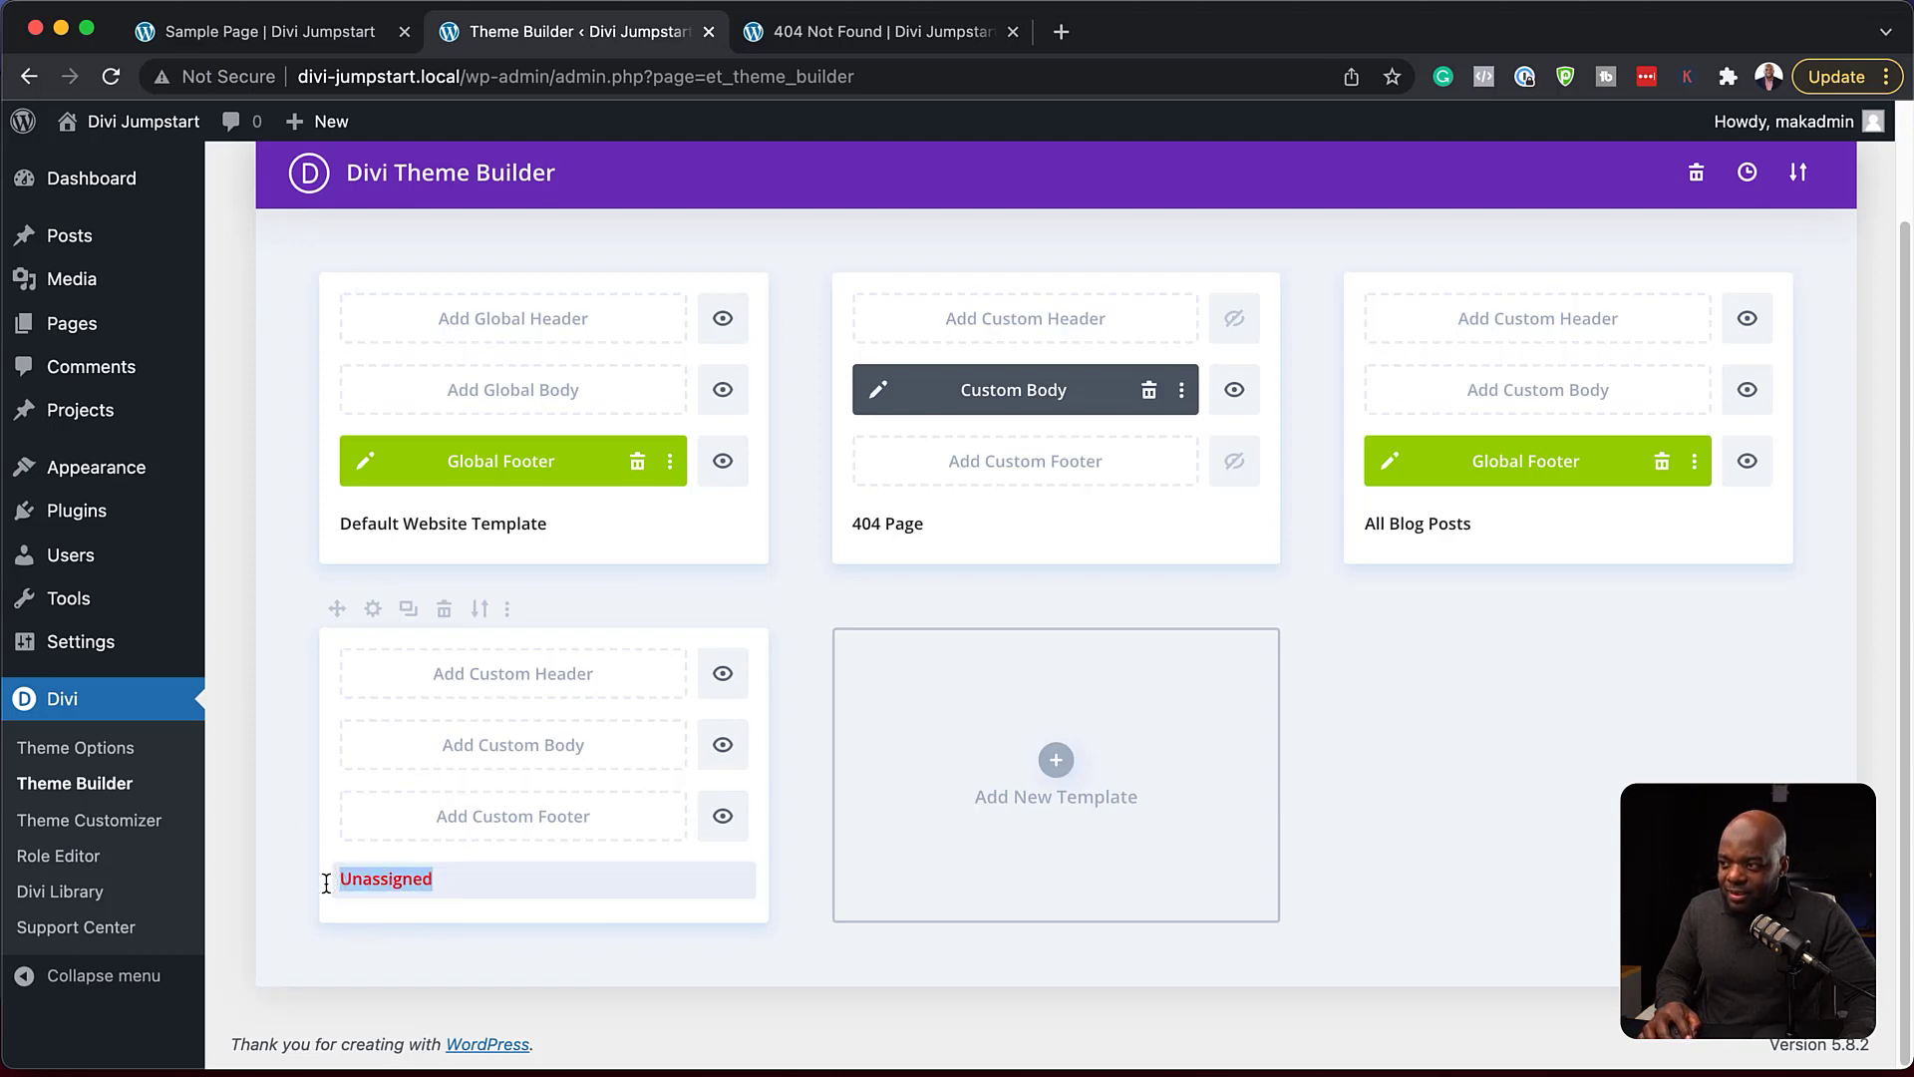
- Assign the template to All Archive Pages and save the assignment
click(504, 609)
click(499, 636)
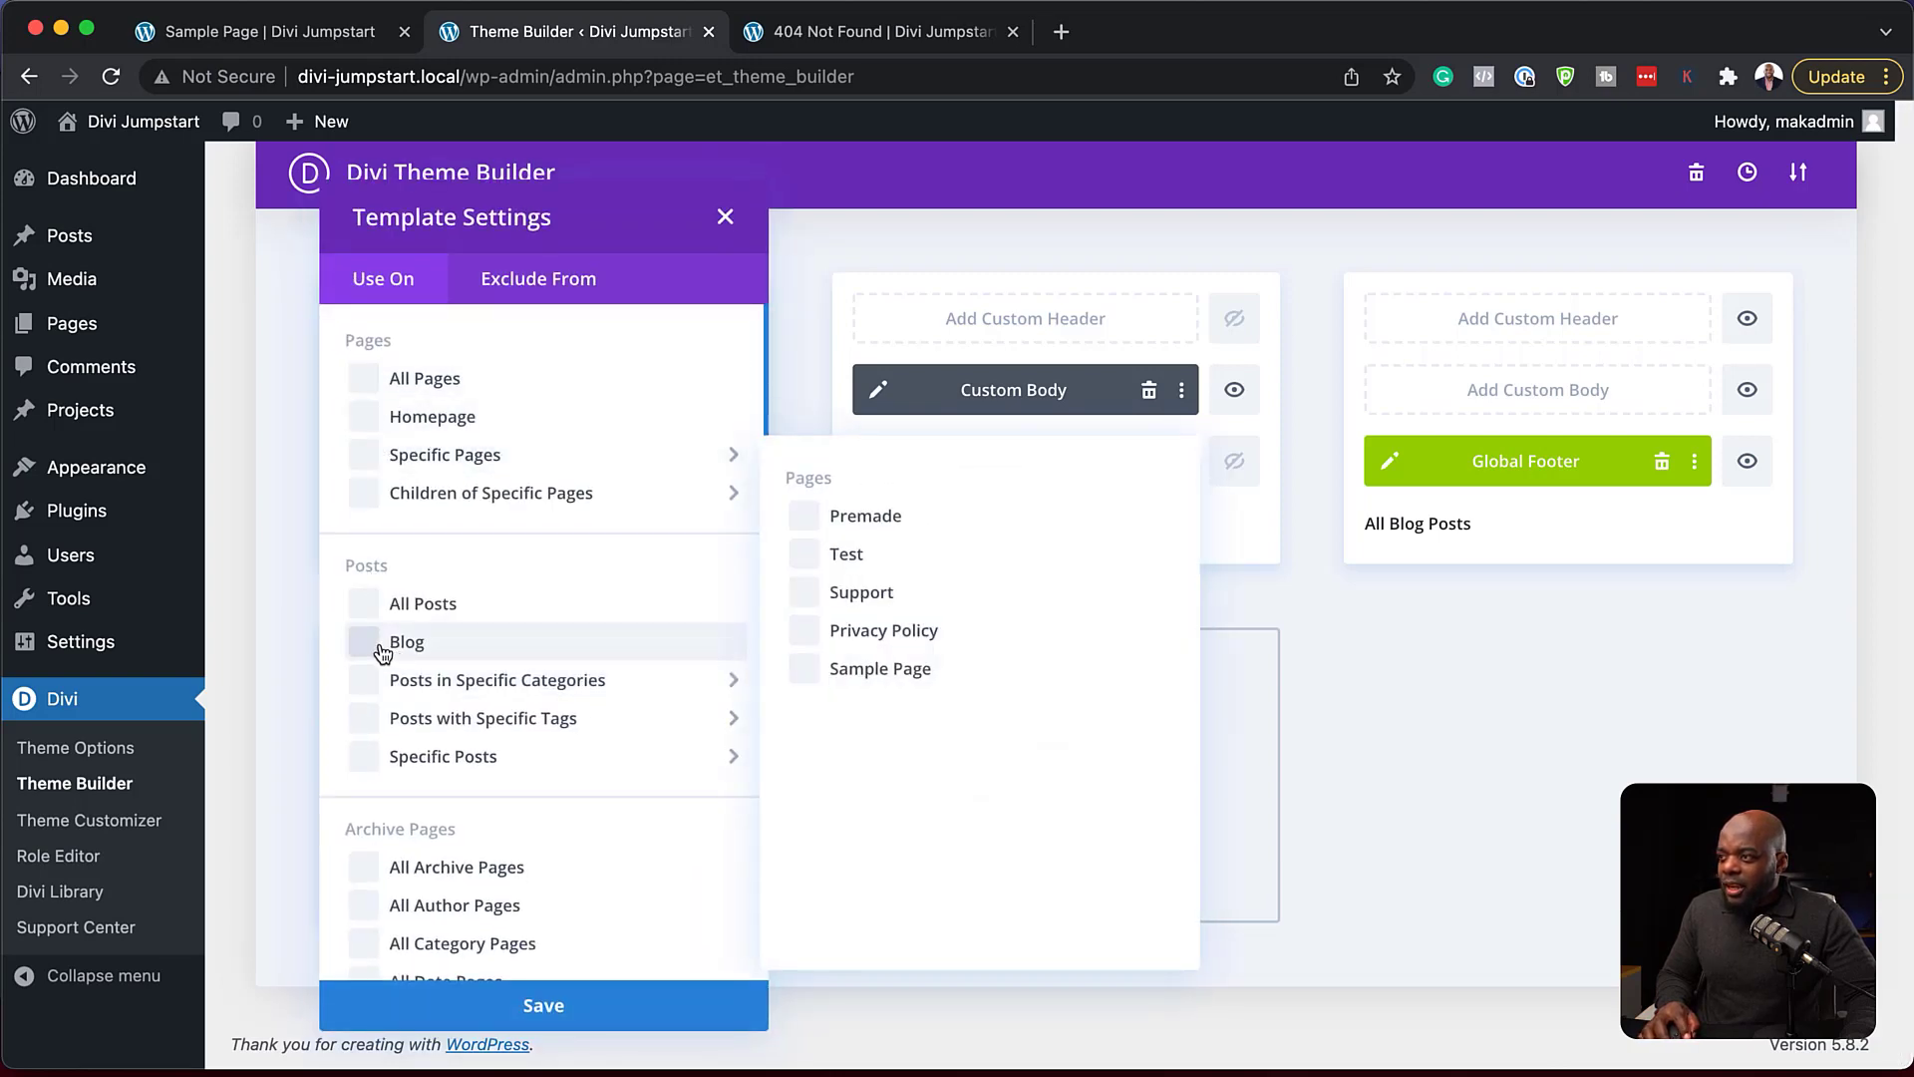
click(364, 870)
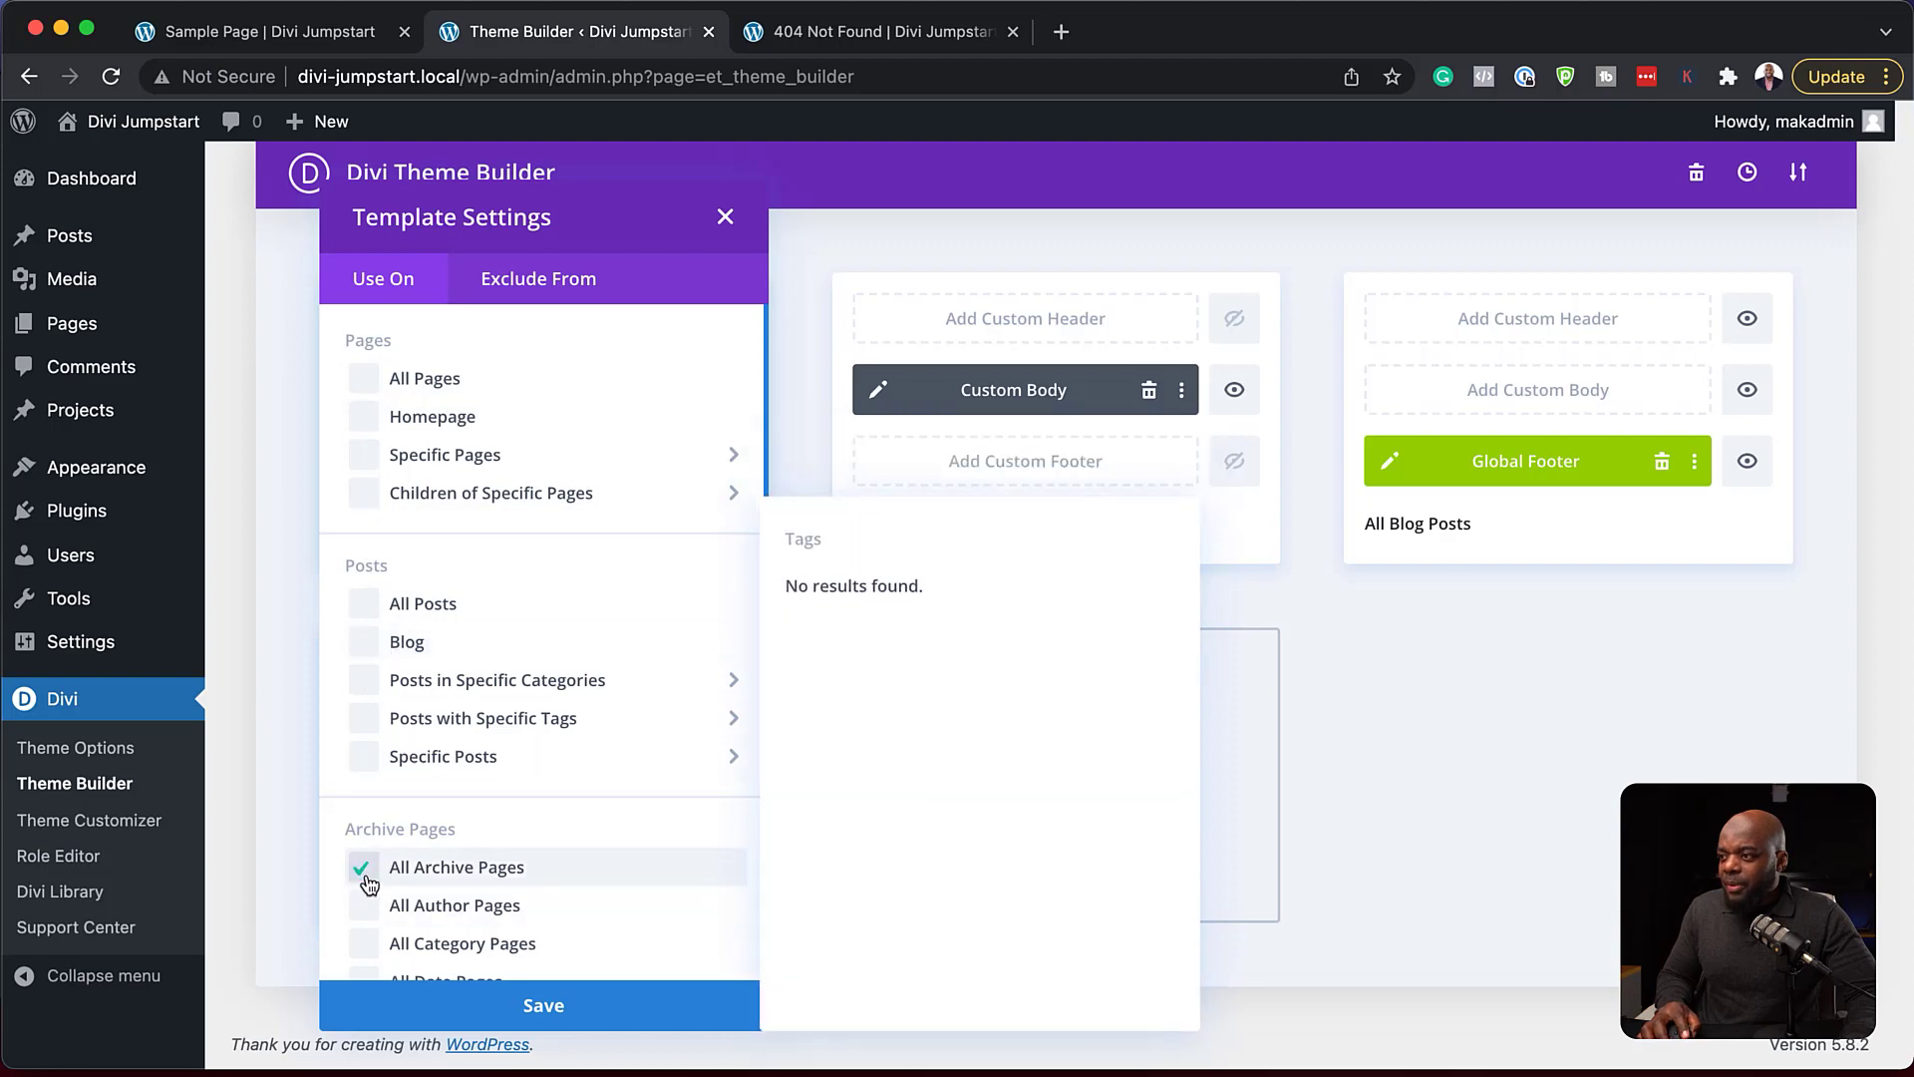
click(538, 1008)
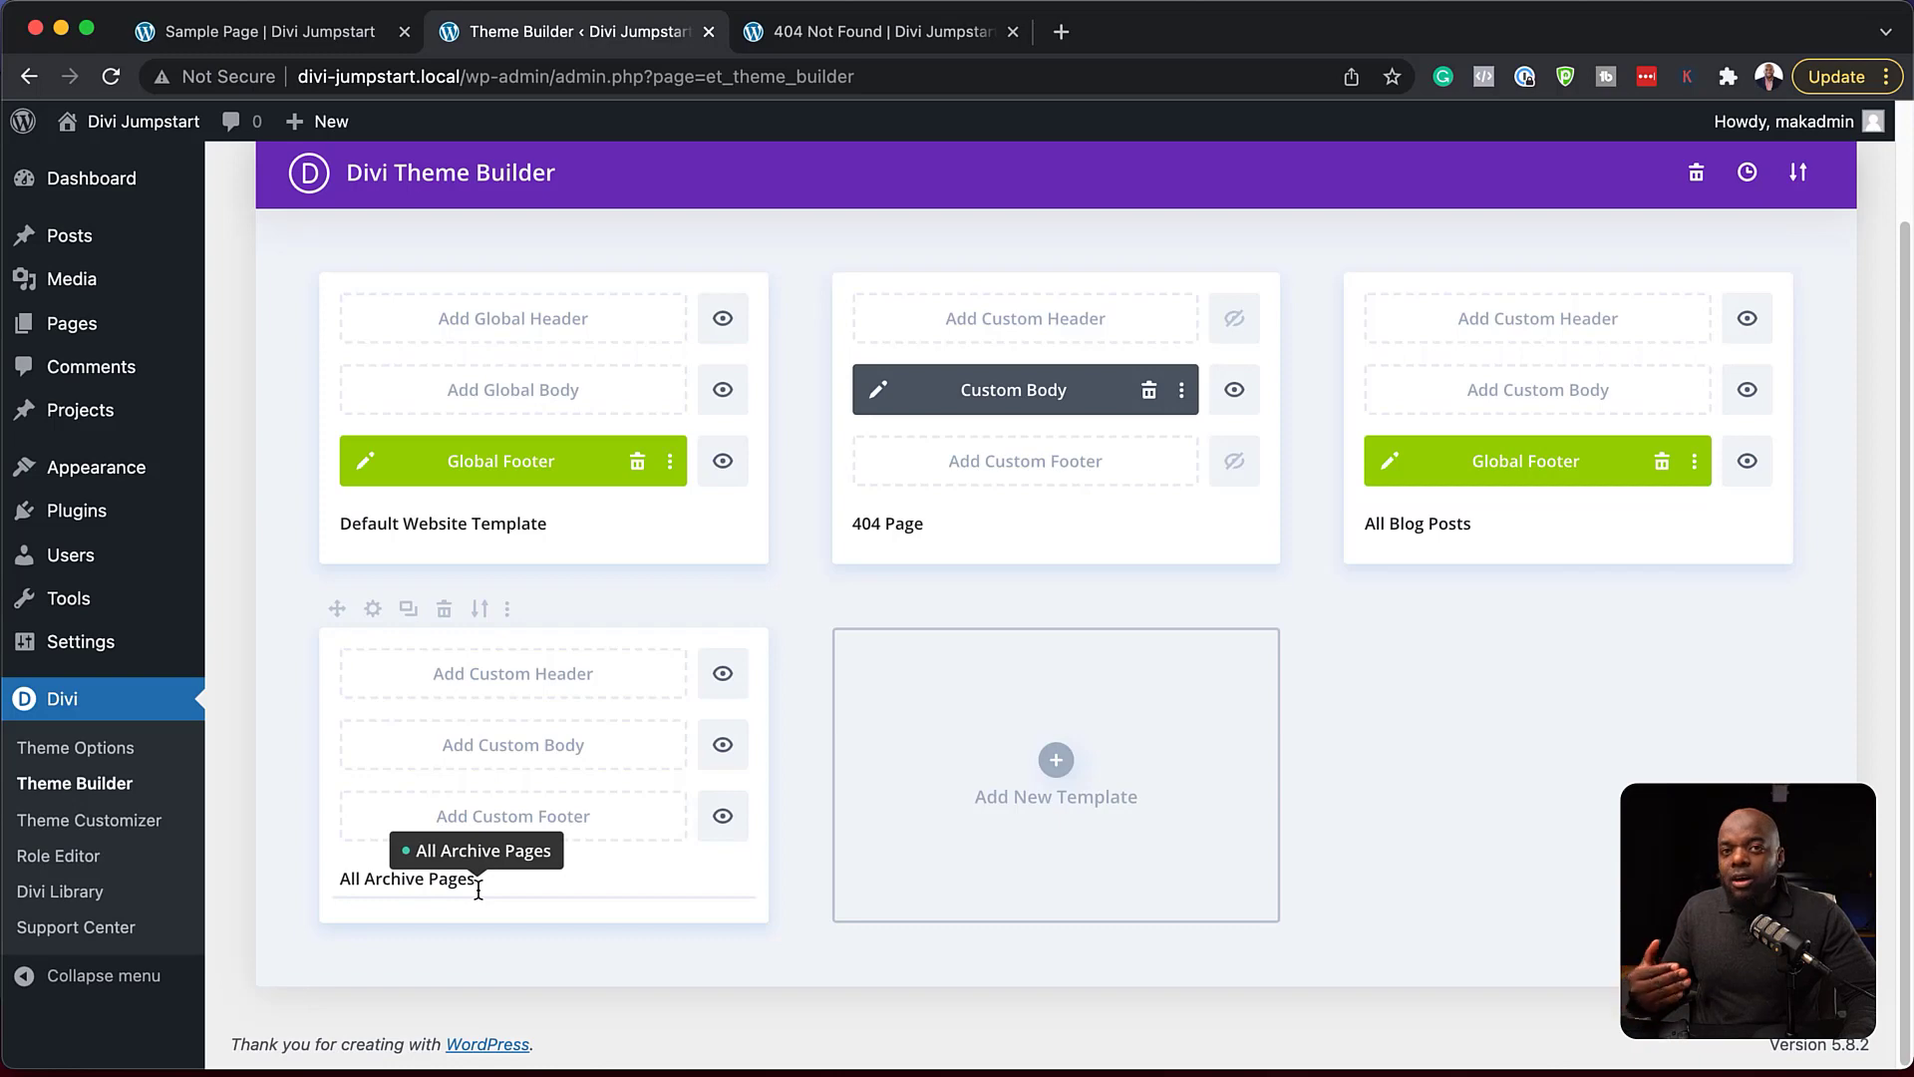
click(514, 610)
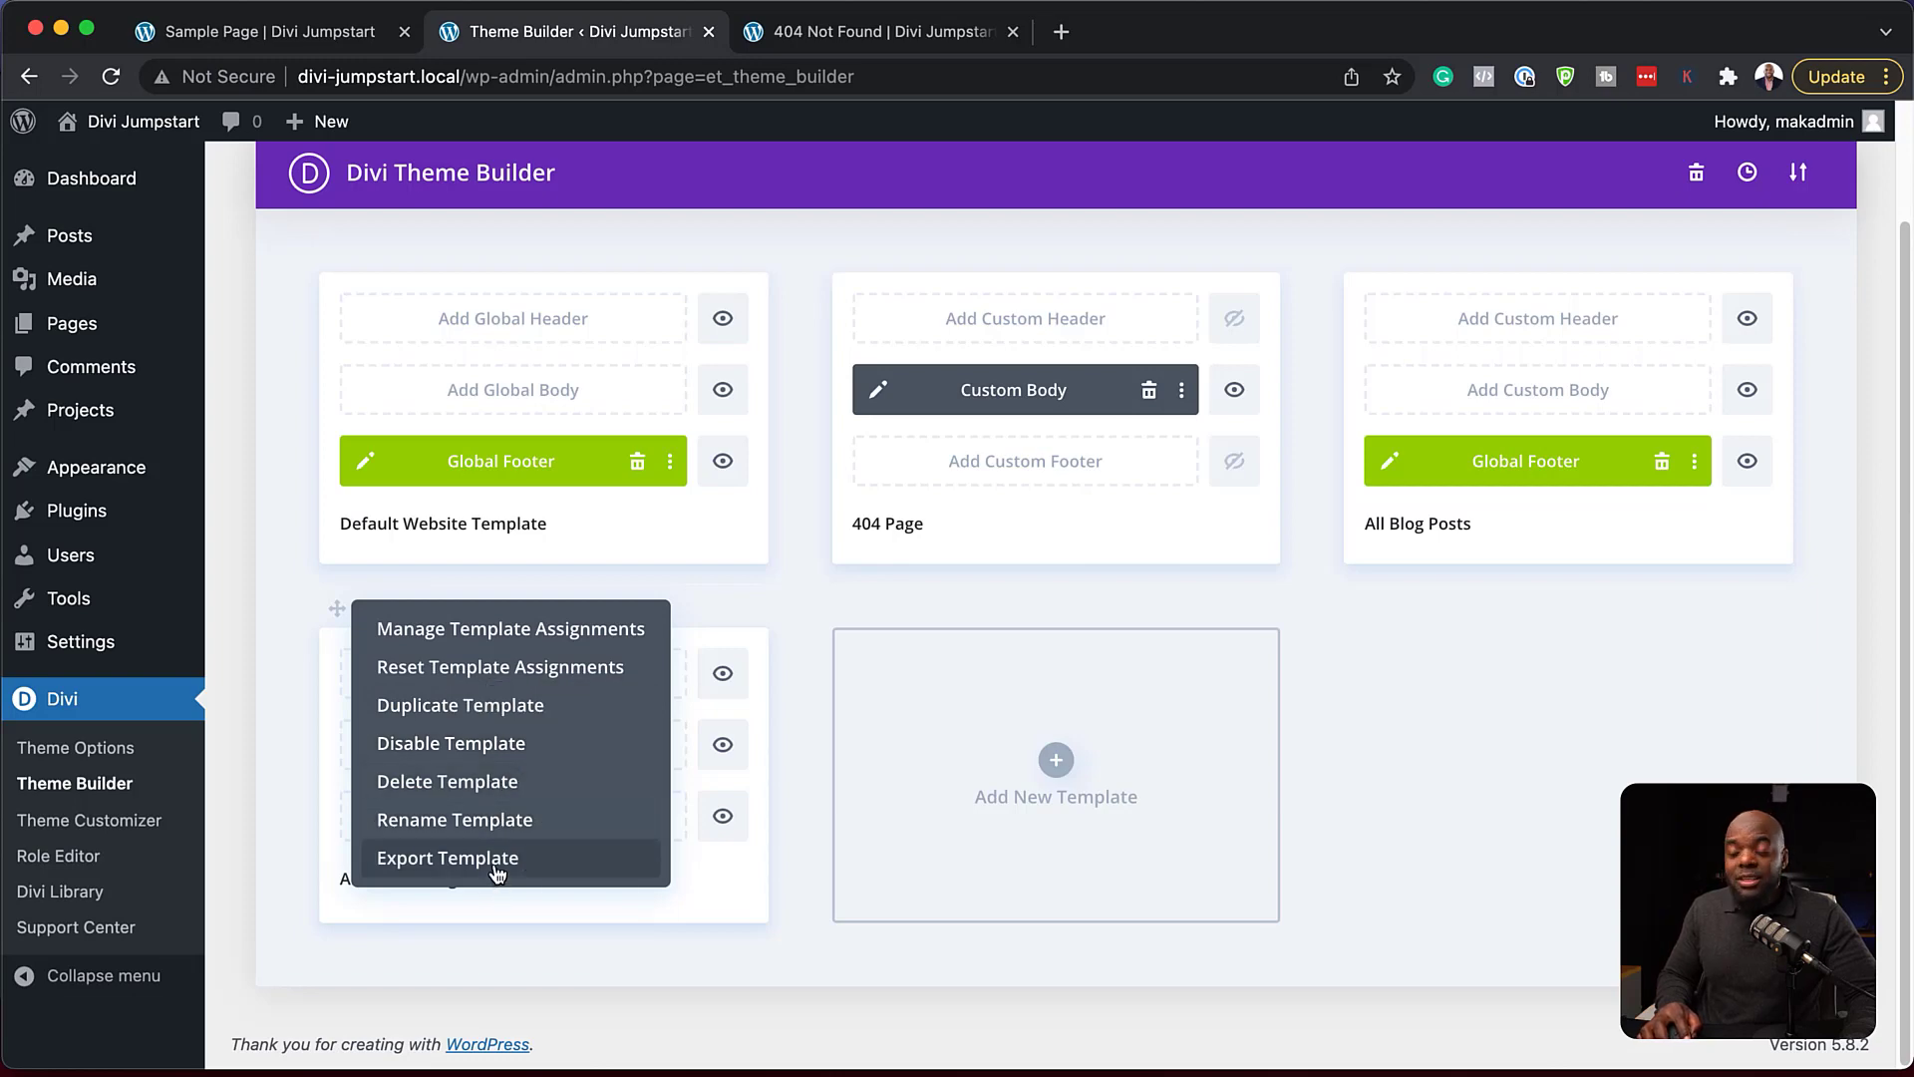
click(671, 1065)
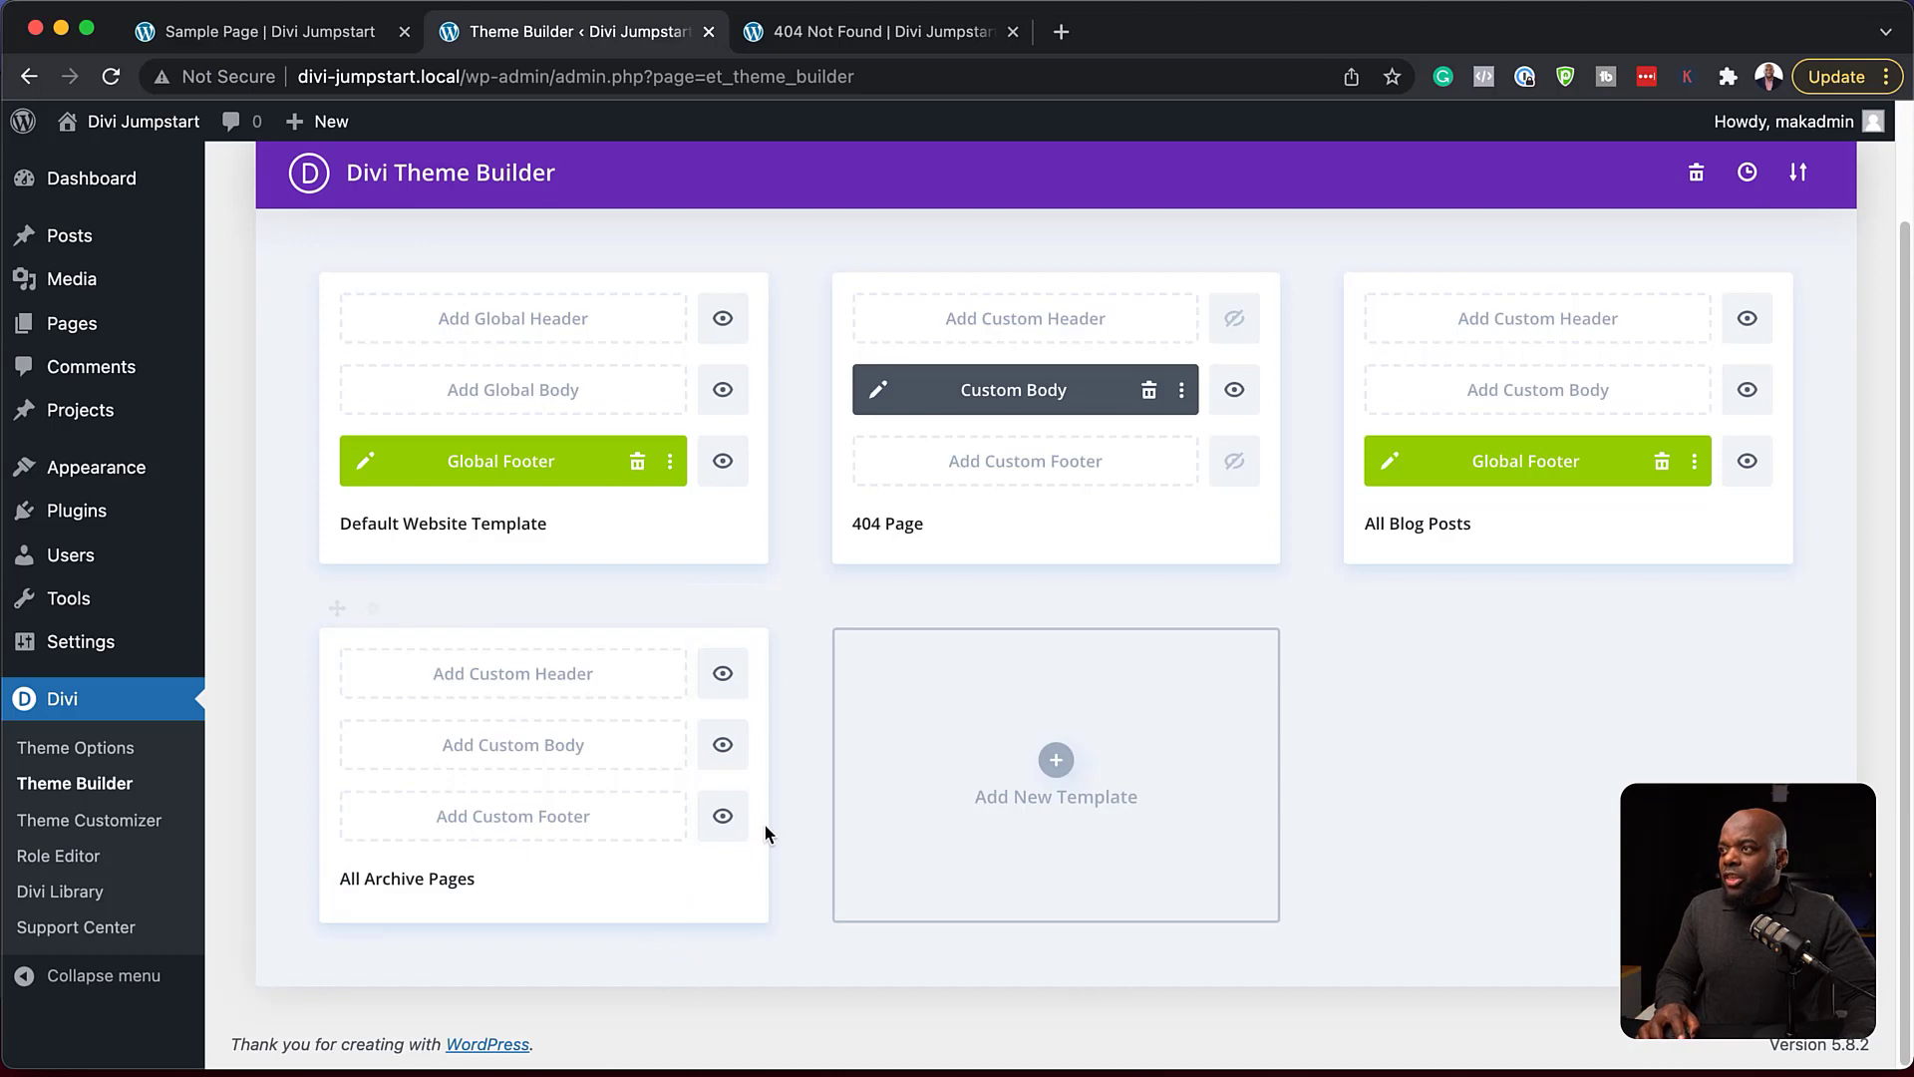